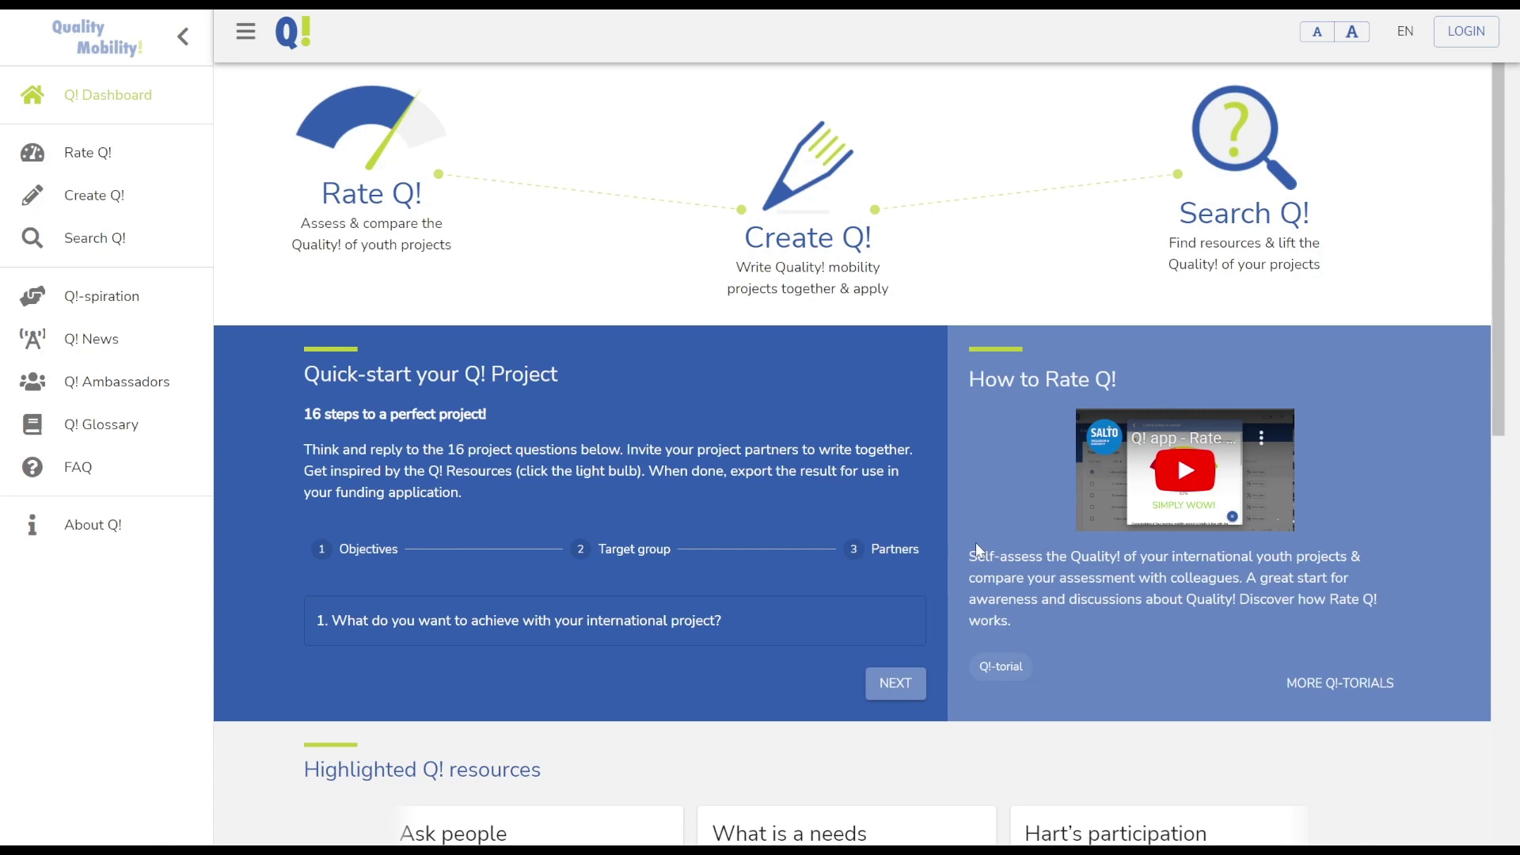
Check the interface language options, glance at the sign-up form, then return to the login form
{"action": "left_click", "coordinate": [1408, 44]}
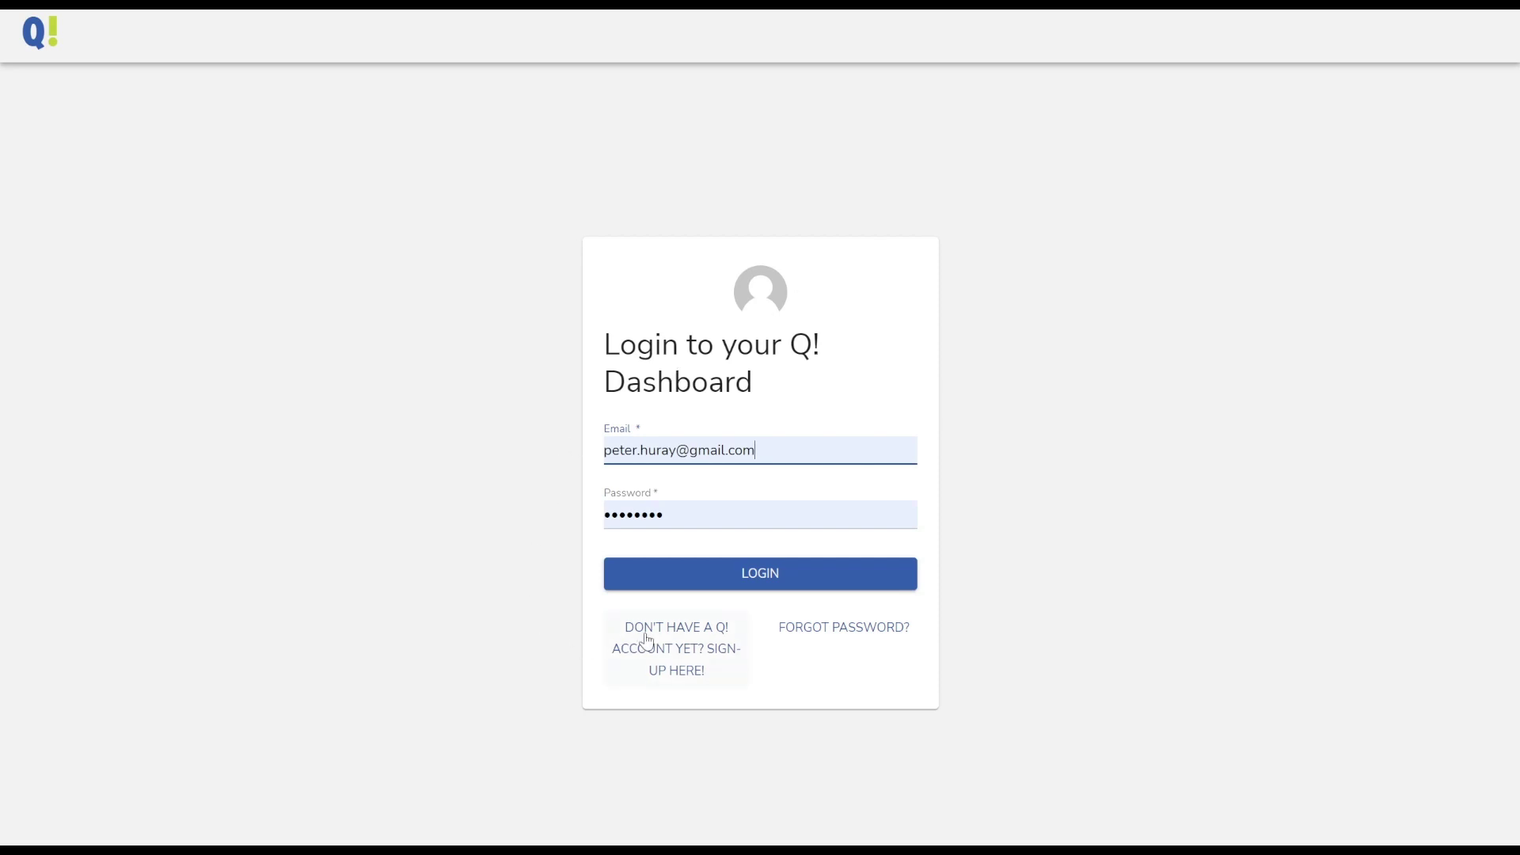
{"action": "left_click", "coordinate": [669, 657]}
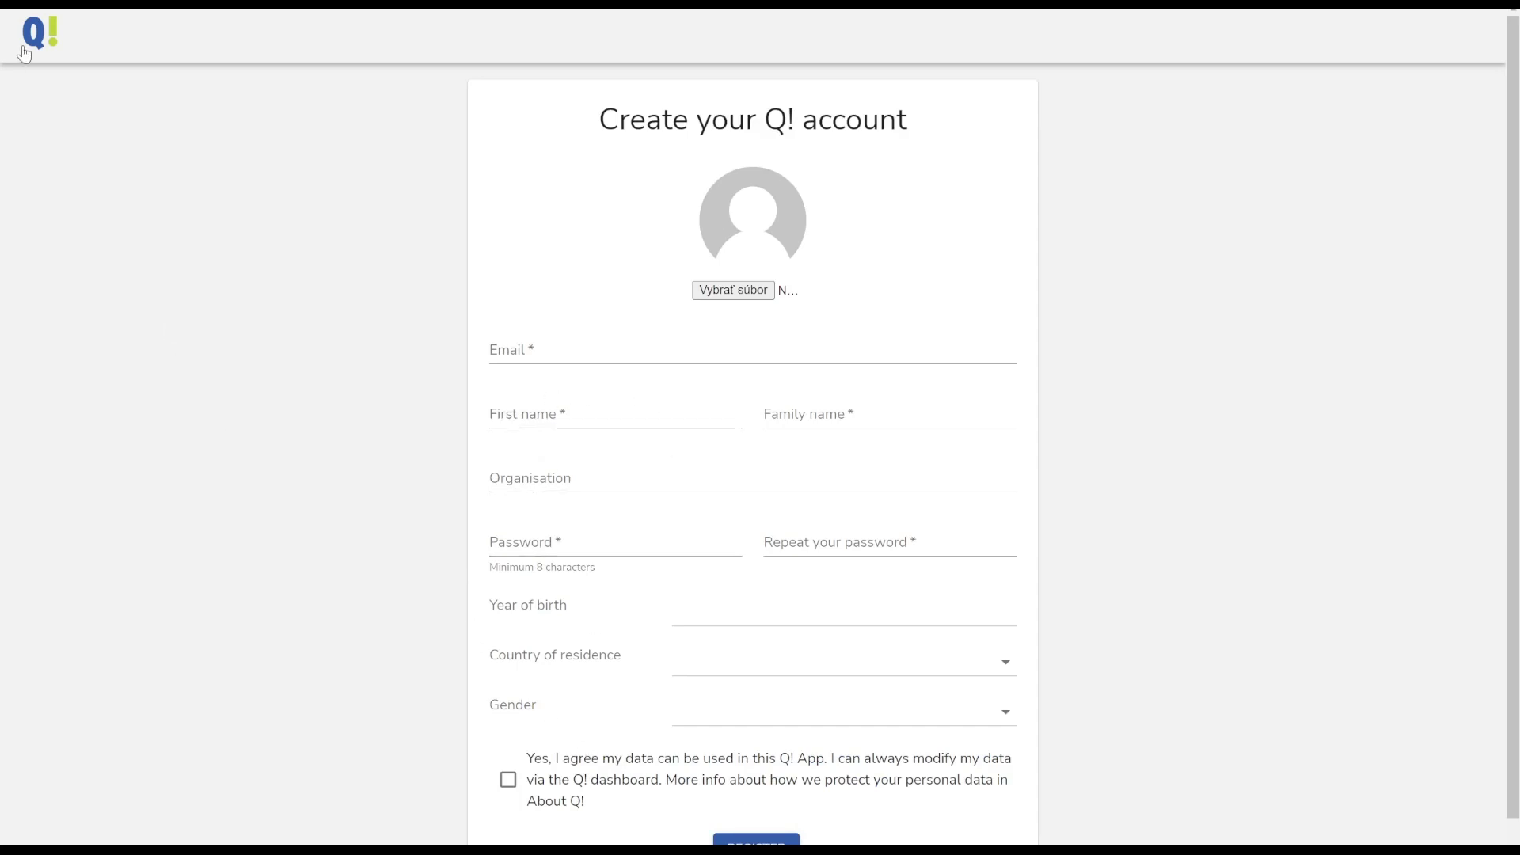
{"action": "key", "text": "alt+Left"}
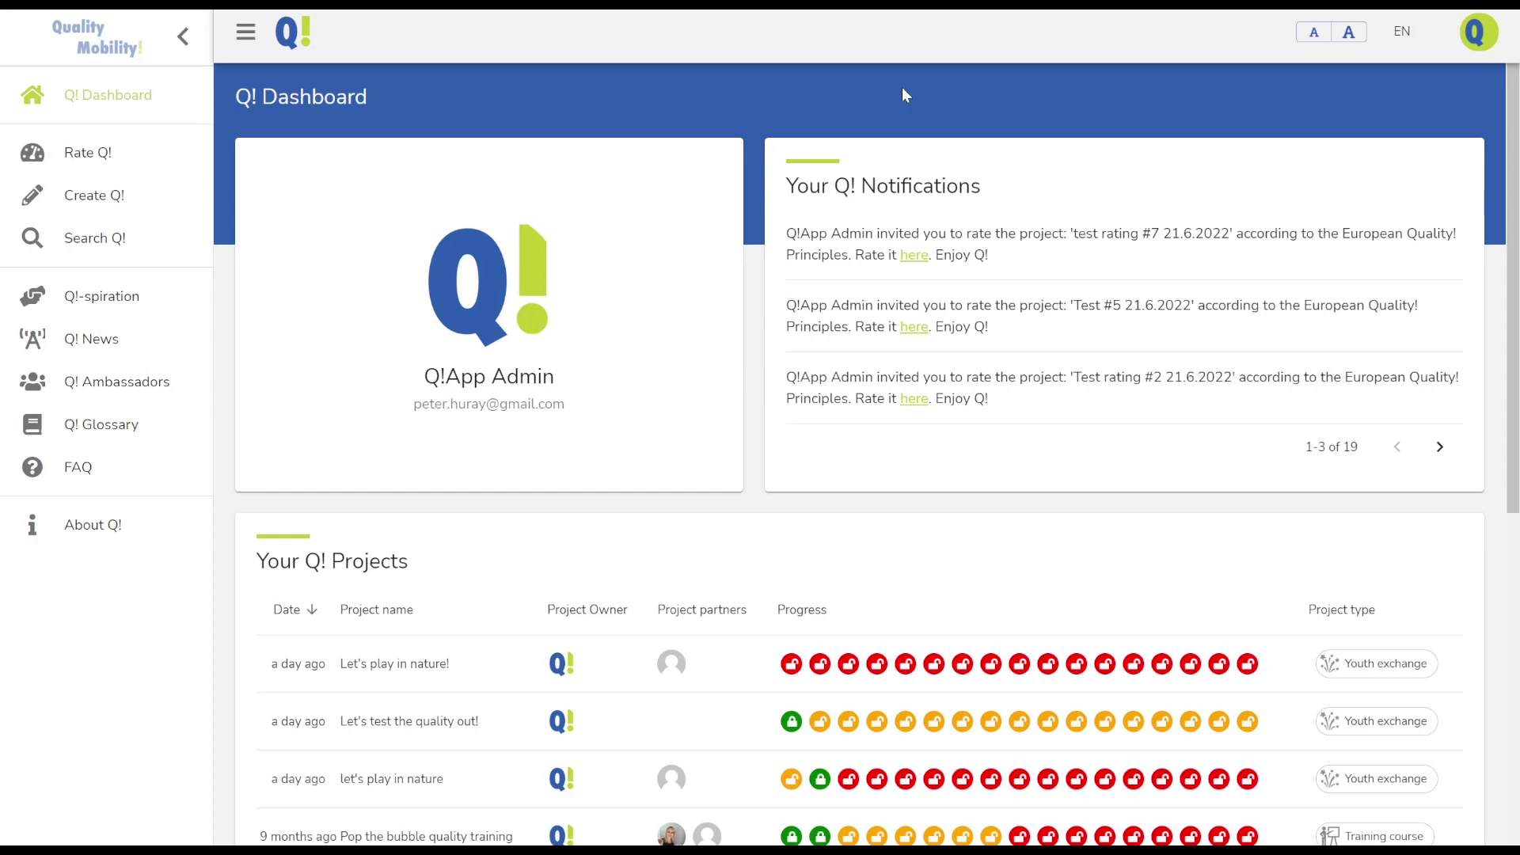
Scroll through the Q! Dashboard to review its profile, notifications and projects
{"action": "mouse_move", "coordinate": [701, 291]}
{"action": "scroll", "coordinate": [774, 273], "scroll_direction": "down", "scroll_amount": 3}
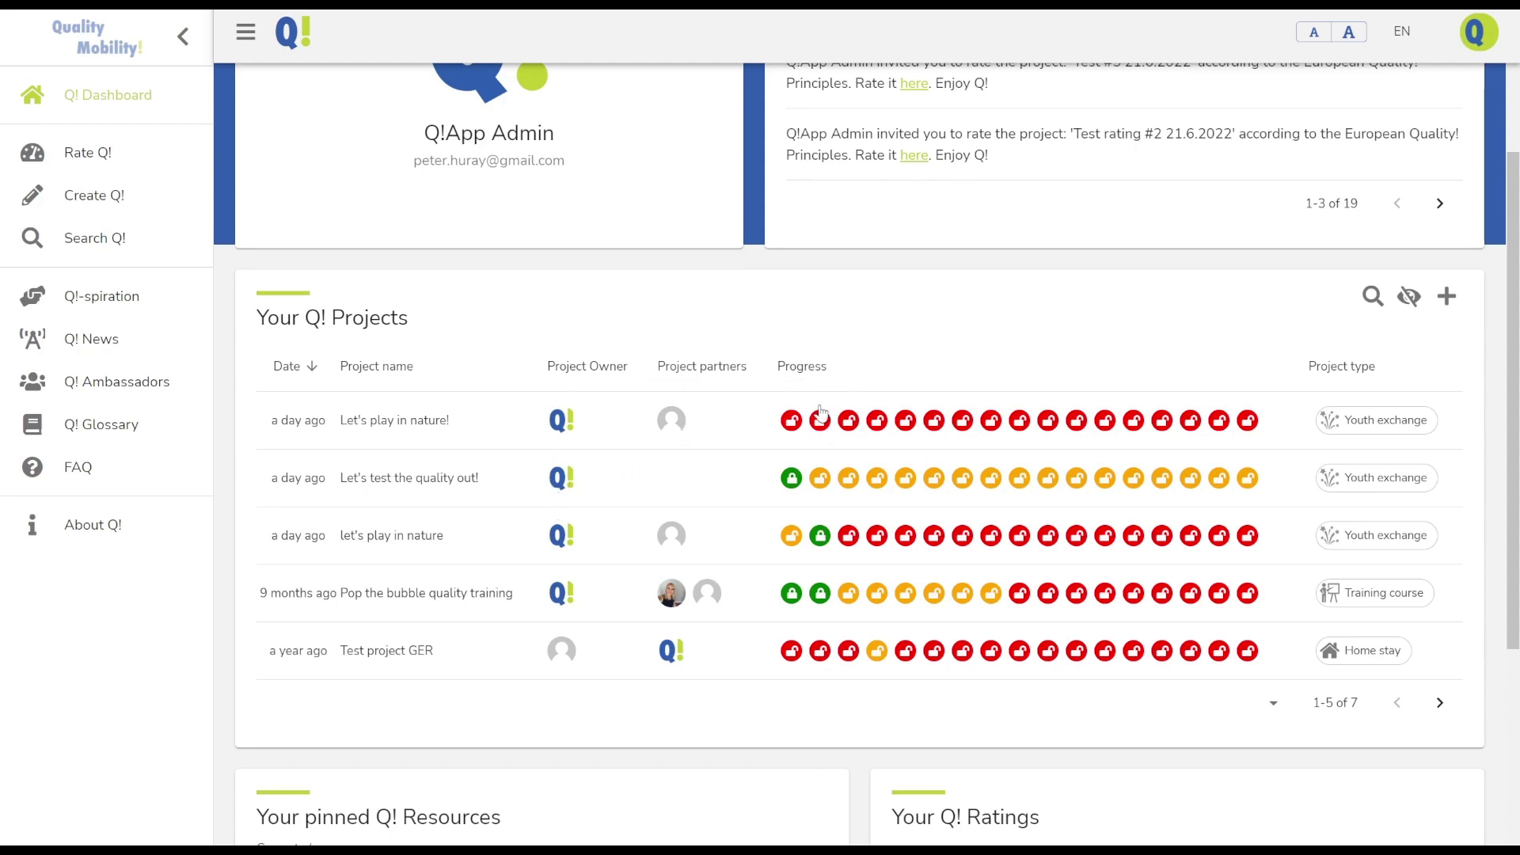
{"action": "scroll", "coordinate": [847, 413], "scroll_direction": "down", "scroll_amount": 5}
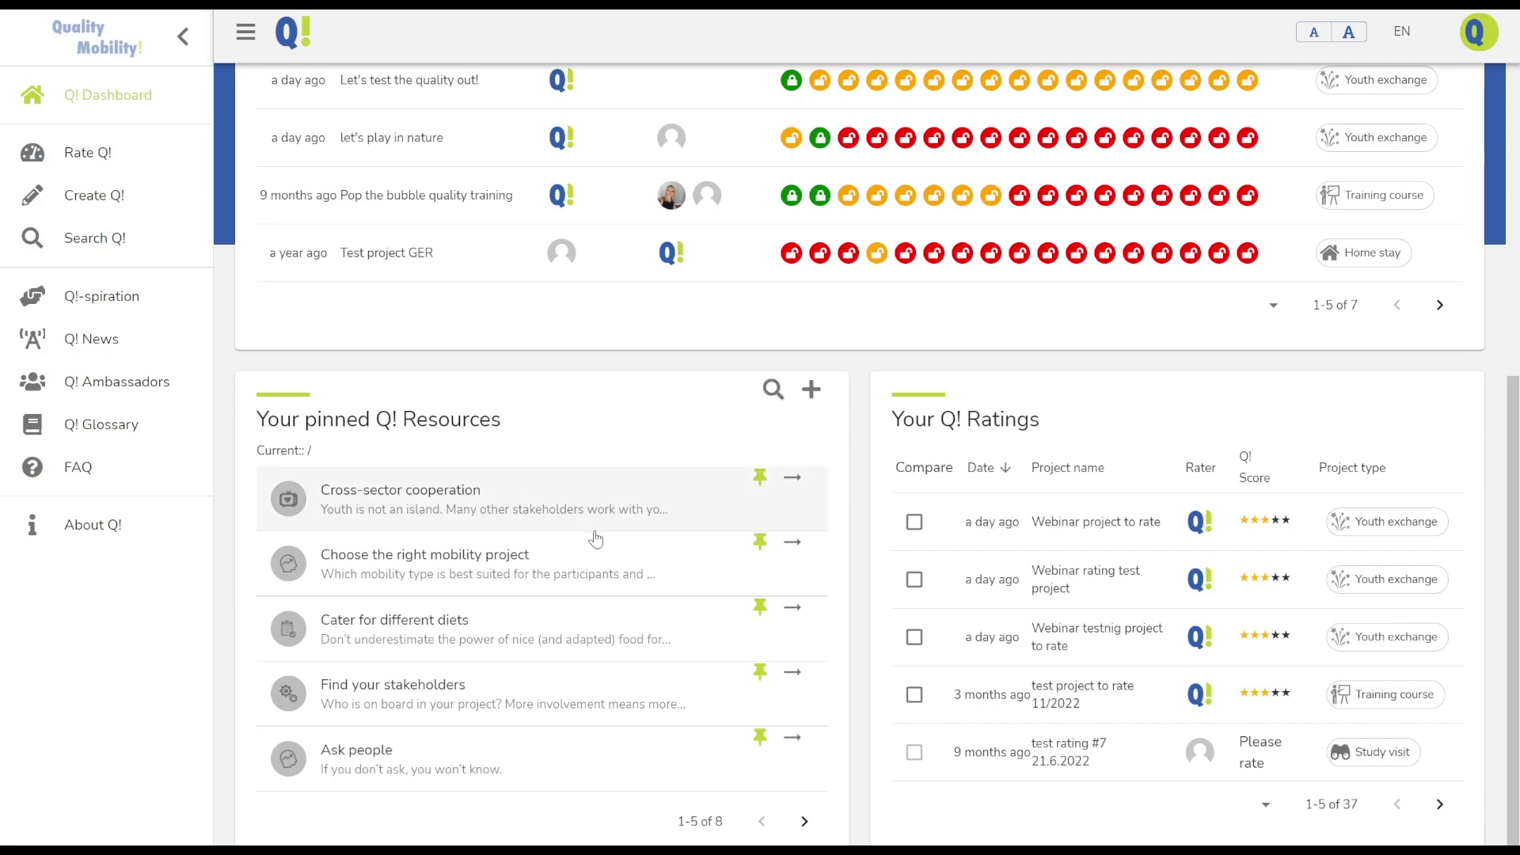
{"action": "scroll", "coordinate": [594, 536], "scroll_direction": "up", "scroll_amount": 8}
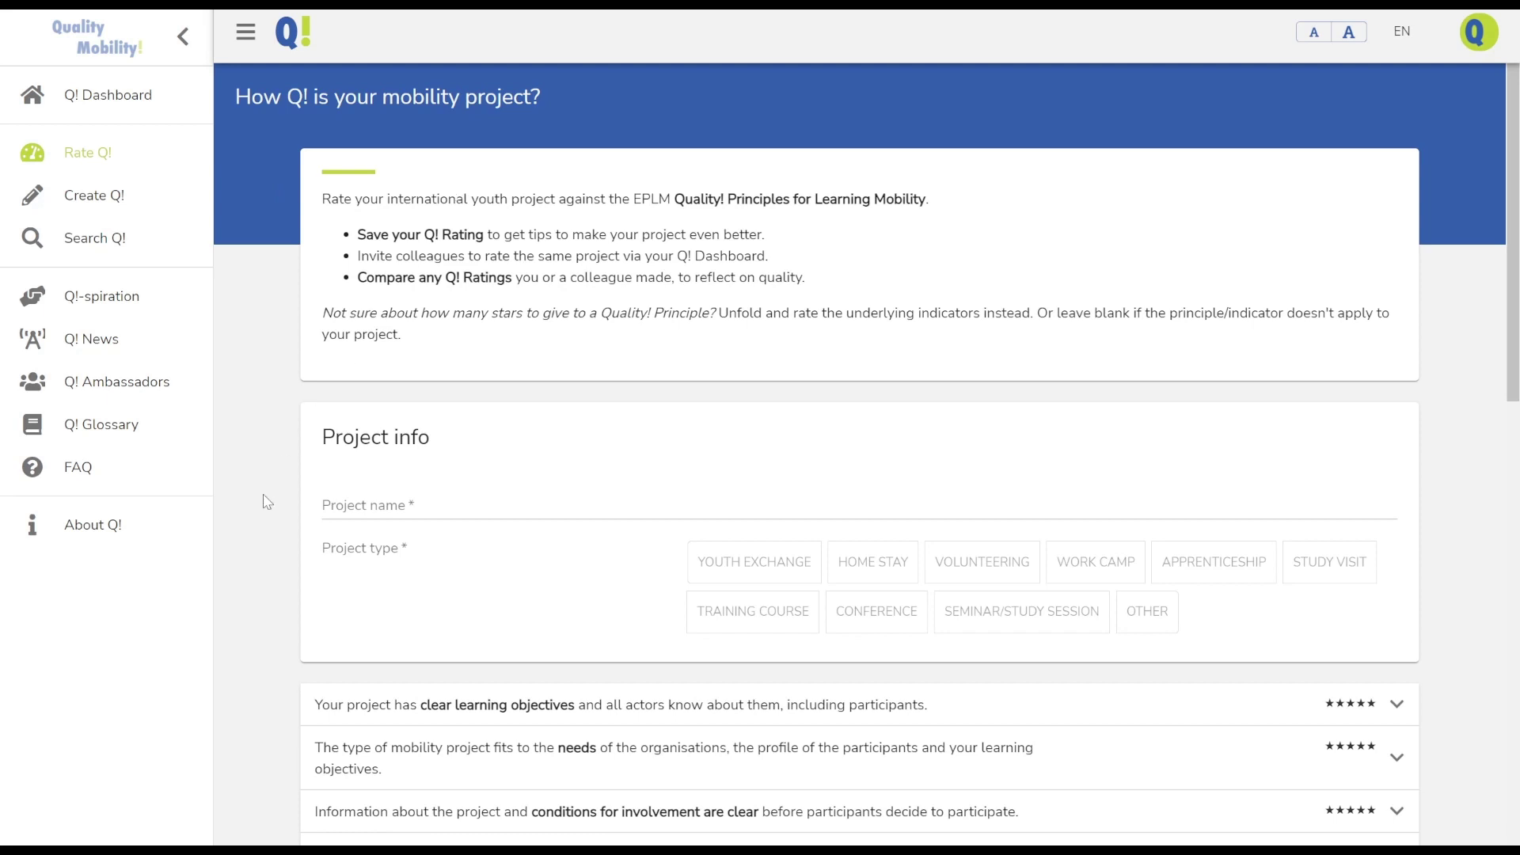
Open About Q!, browse the Handbook on Quality in Learning Mobility PDF, then close it
{"action": "left_click", "coordinate": [107, 529]}
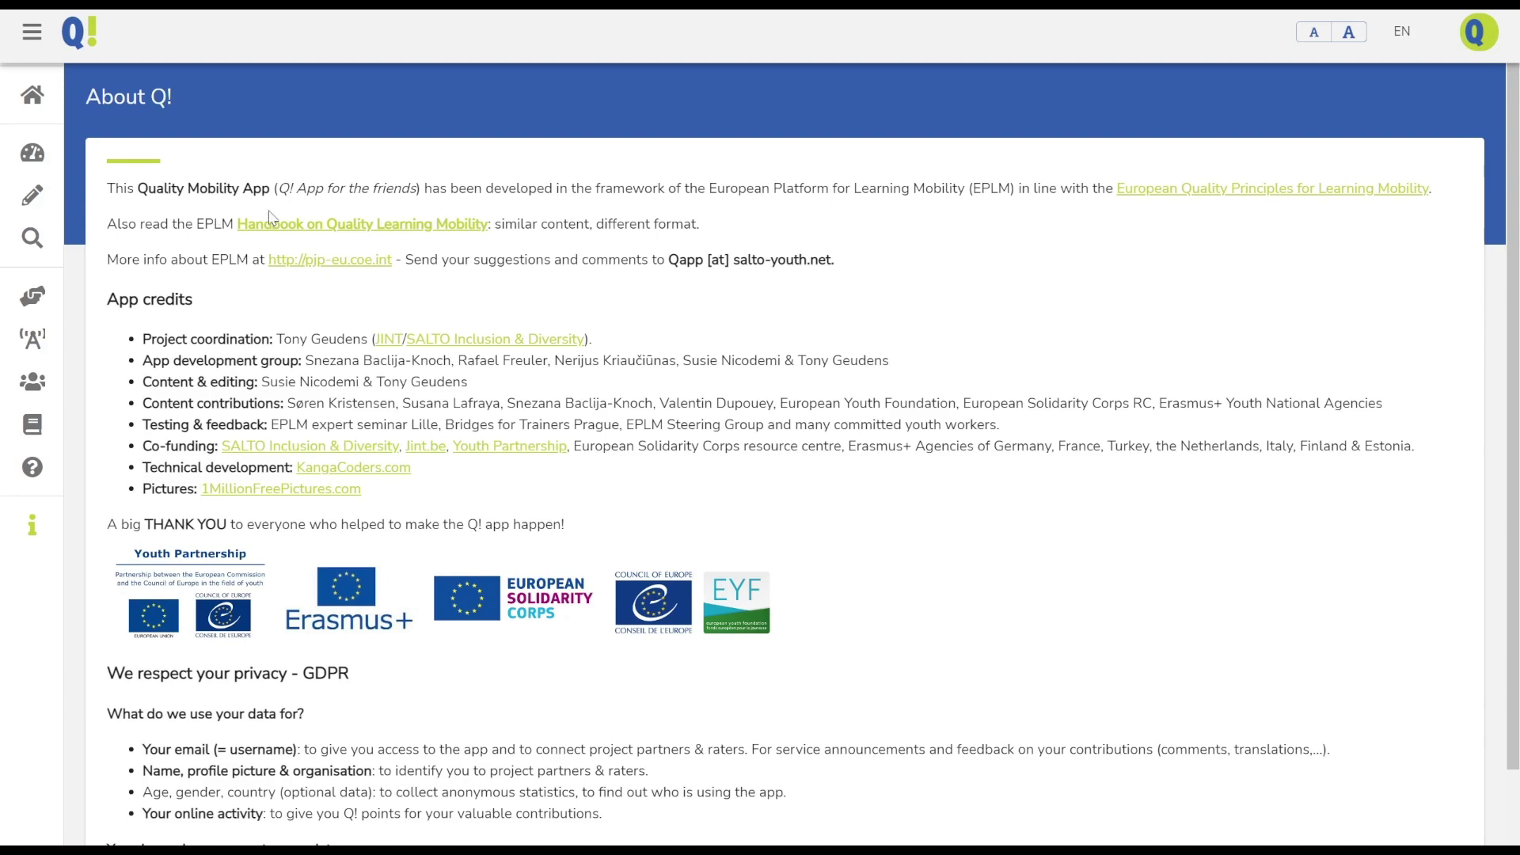
{"action": "left_click", "coordinate": [292, 233]}
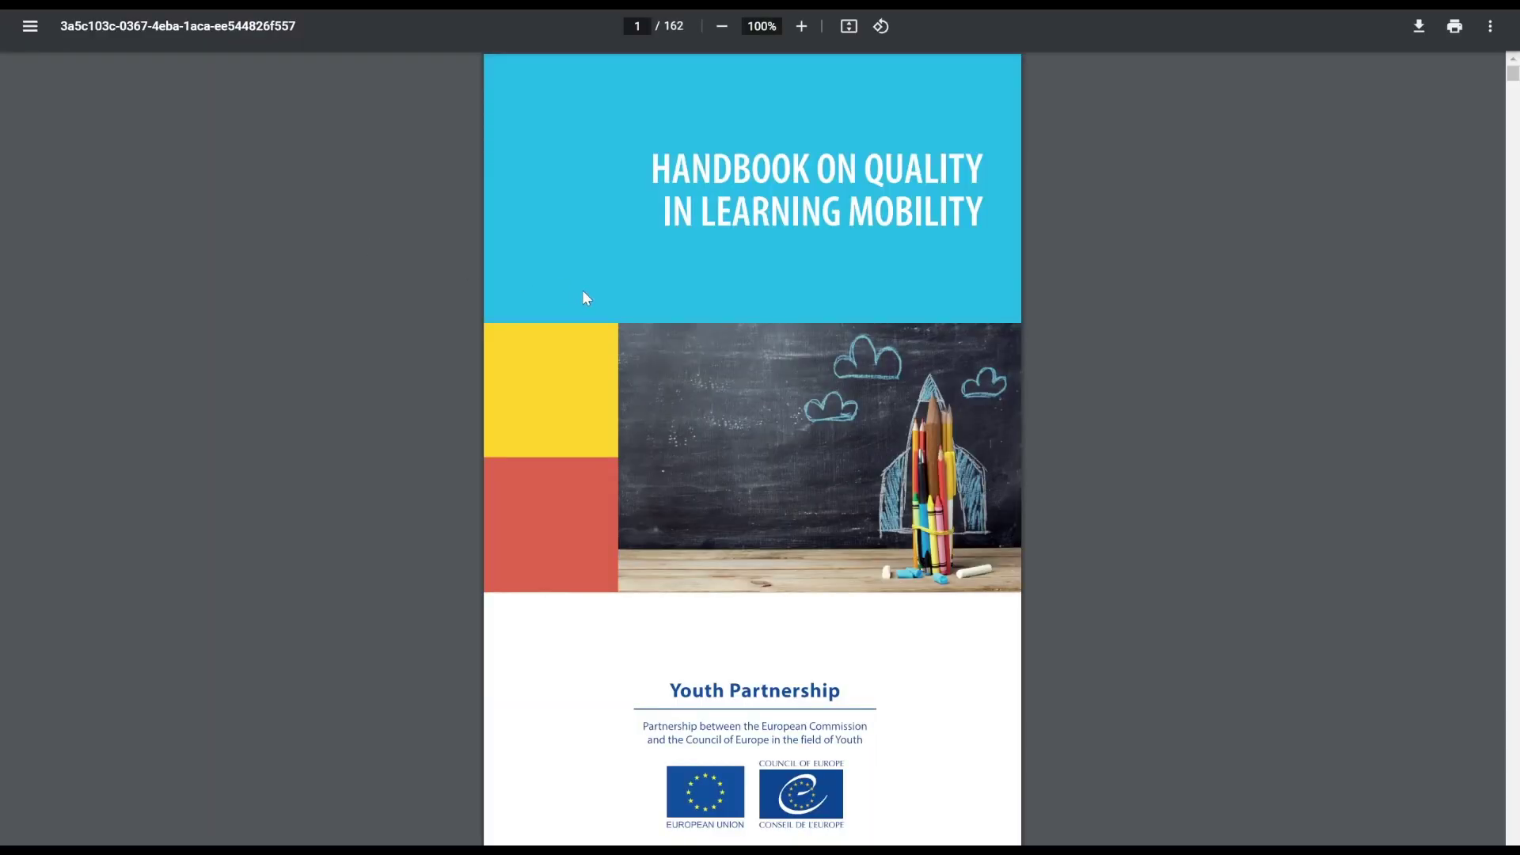
{"action": "scroll", "coordinate": [583, 296], "scroll_direction": "down", "scroll_amount": 20}
{"action": "scroll", "coordinate": [583, 295], "scroll_direction": "down", "scroll_amount": 14}
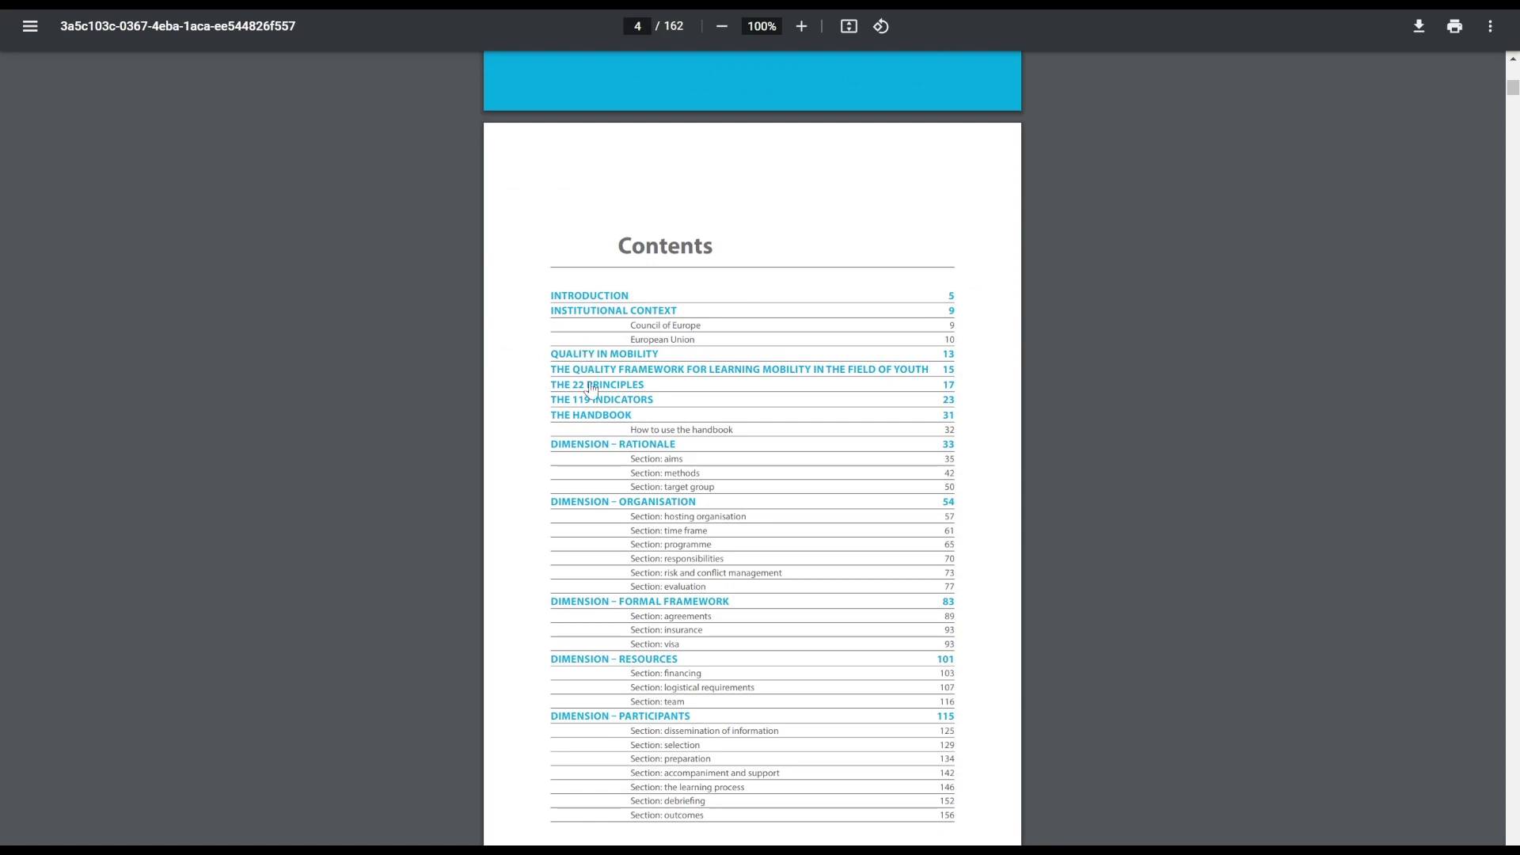
{"action": "key", "text": "ctrl+w"}
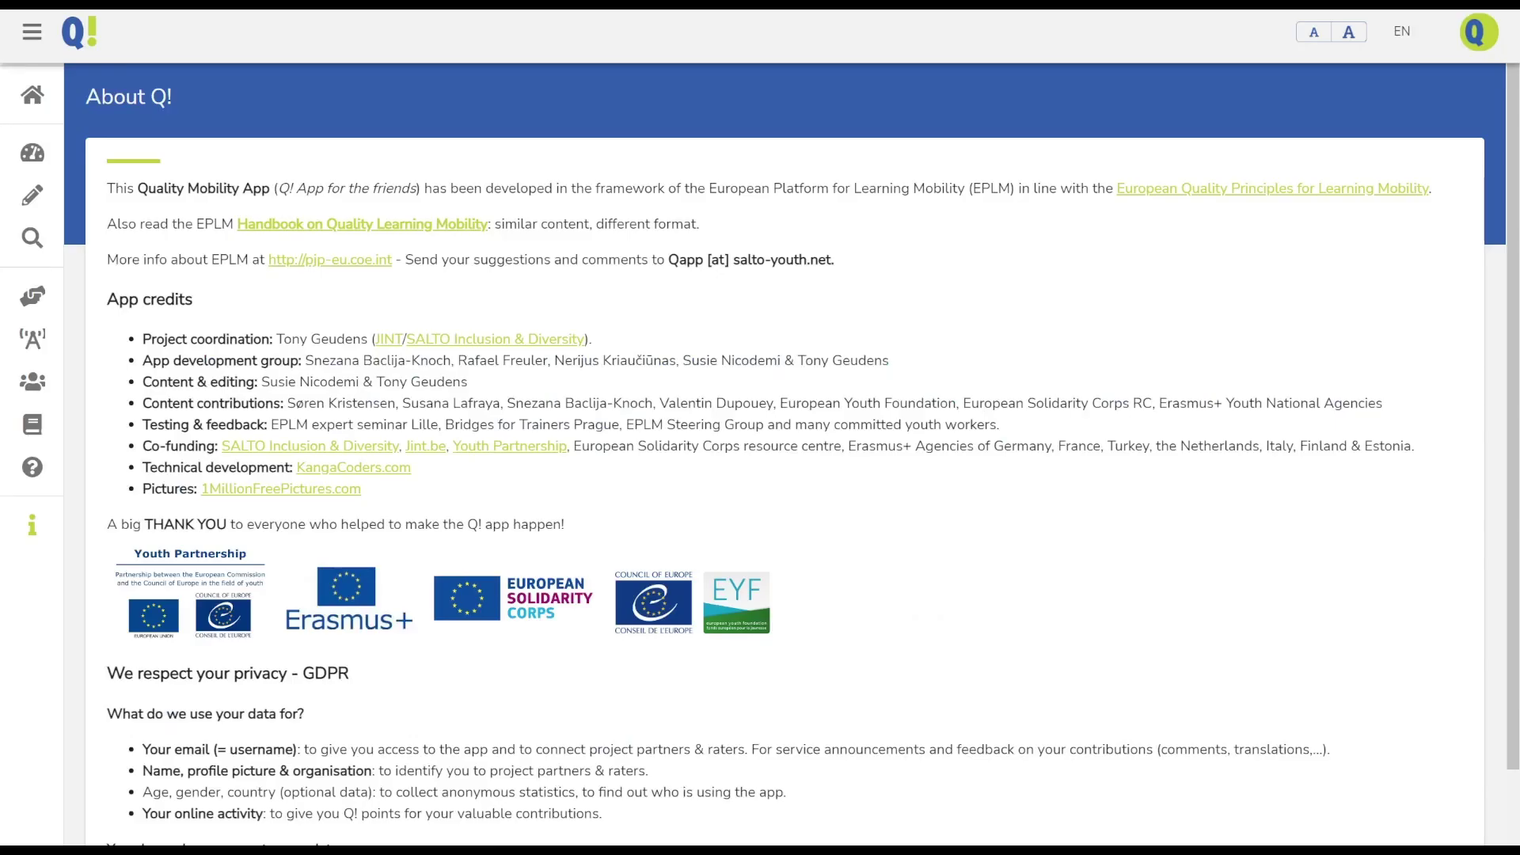
Open the Rate Q! page and begin entering the project name Let's play in nature!
{"action": "left_click", "coordinate": [32, 153]}
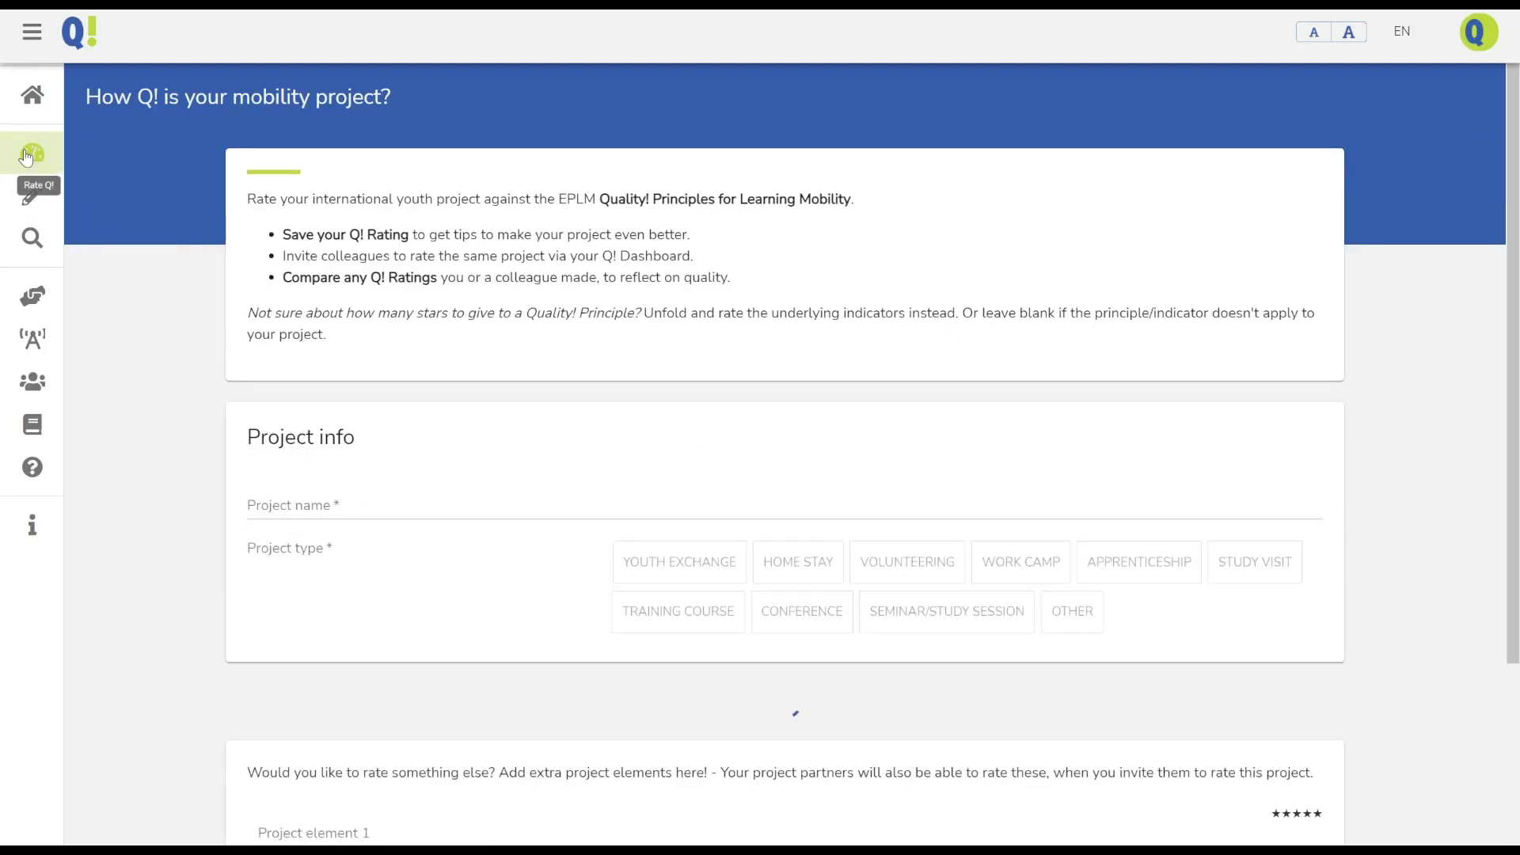
{"action": "scroll", "coordinate": [326, 271], "scroll_direction": "down", "scroll_amount": 2}
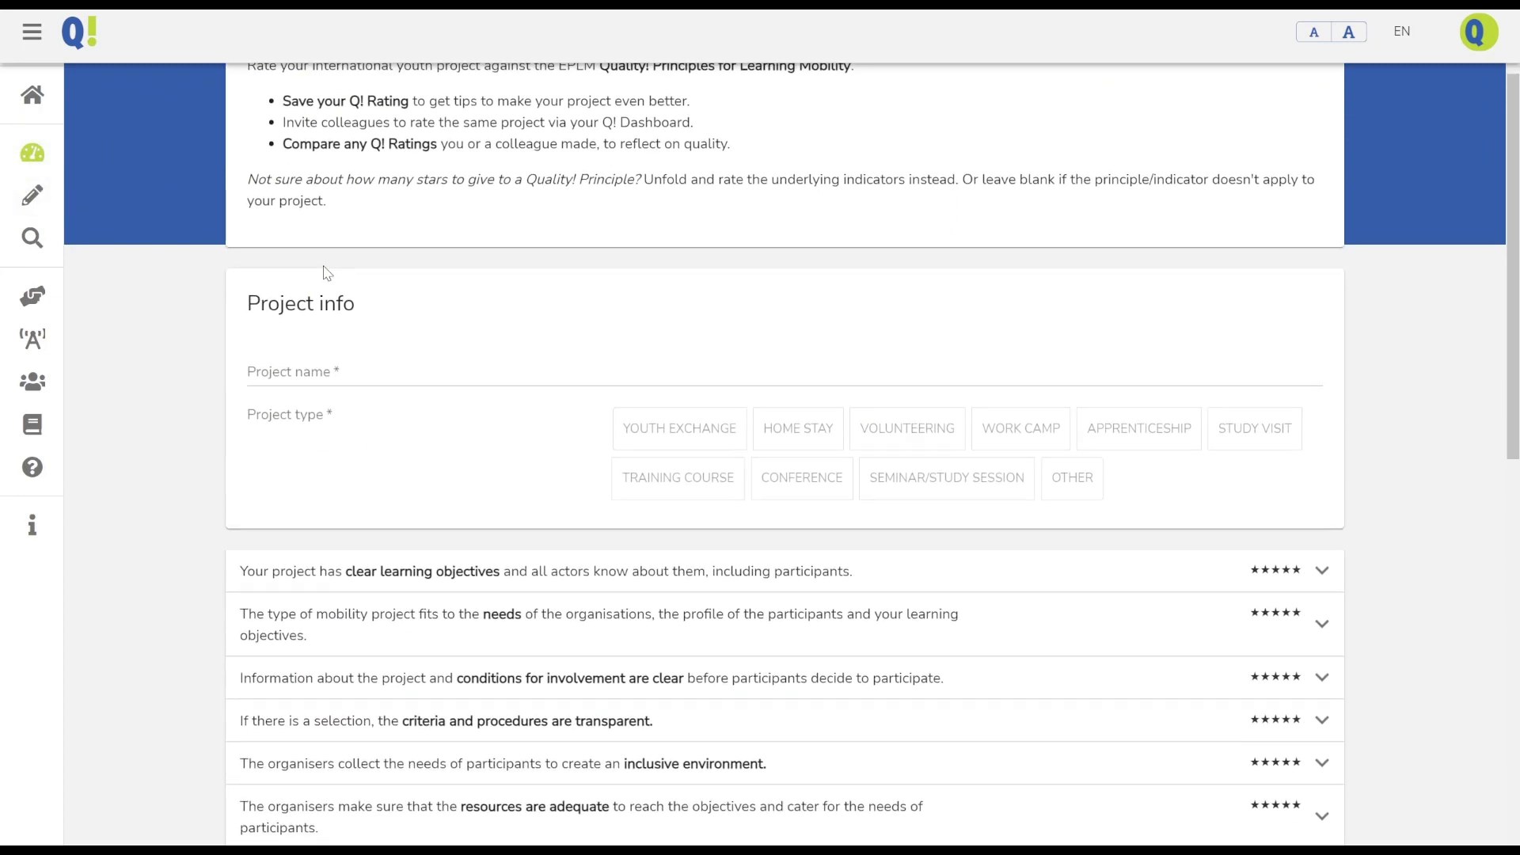
{"action": "left_click", "coordinate": [290, 380]}
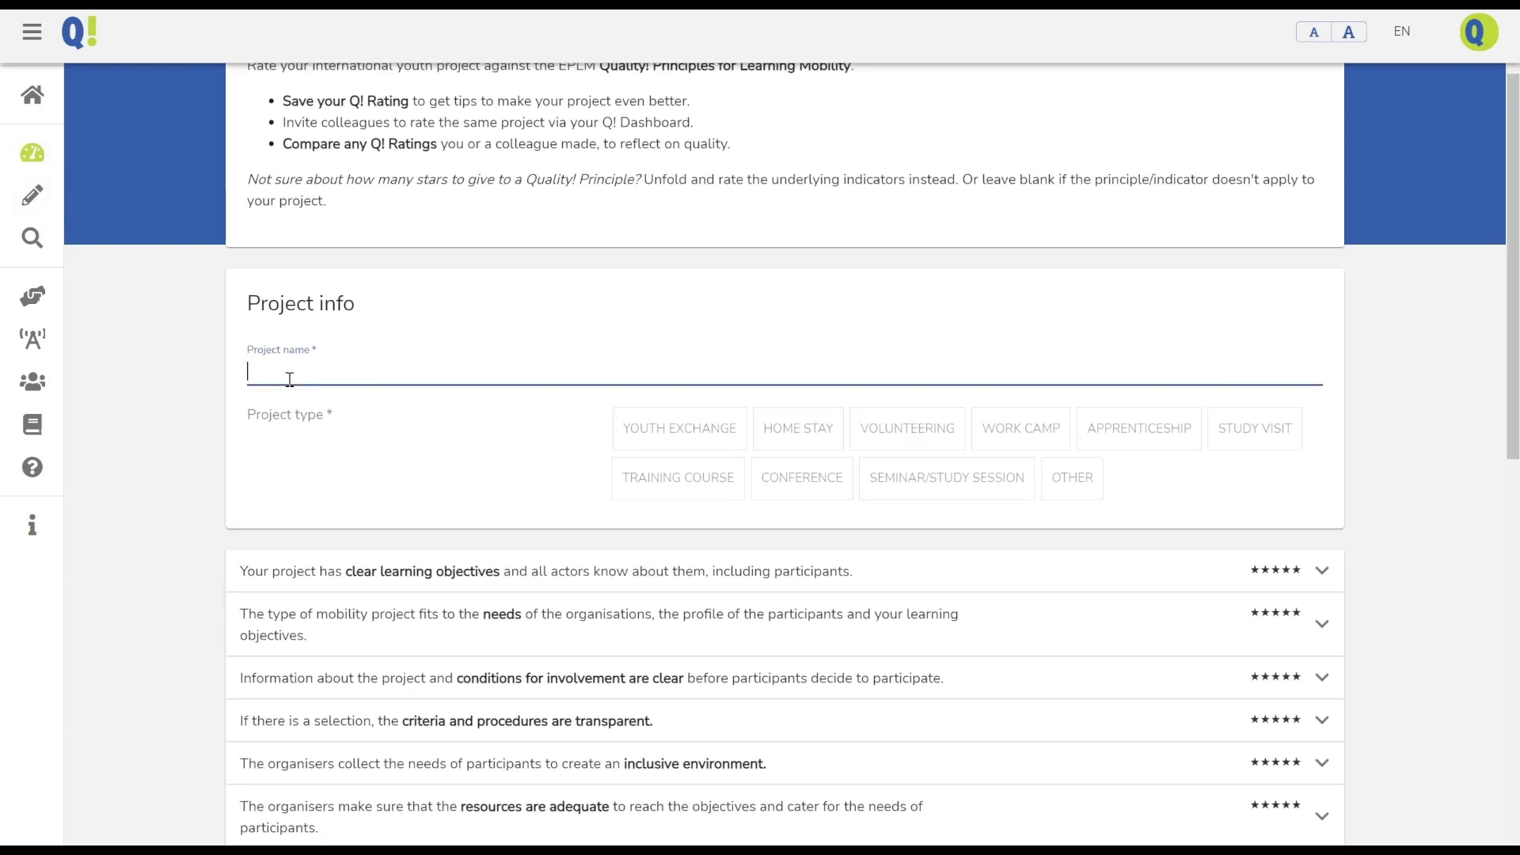
{"action": "type", "text": "Let's play in nature!"}
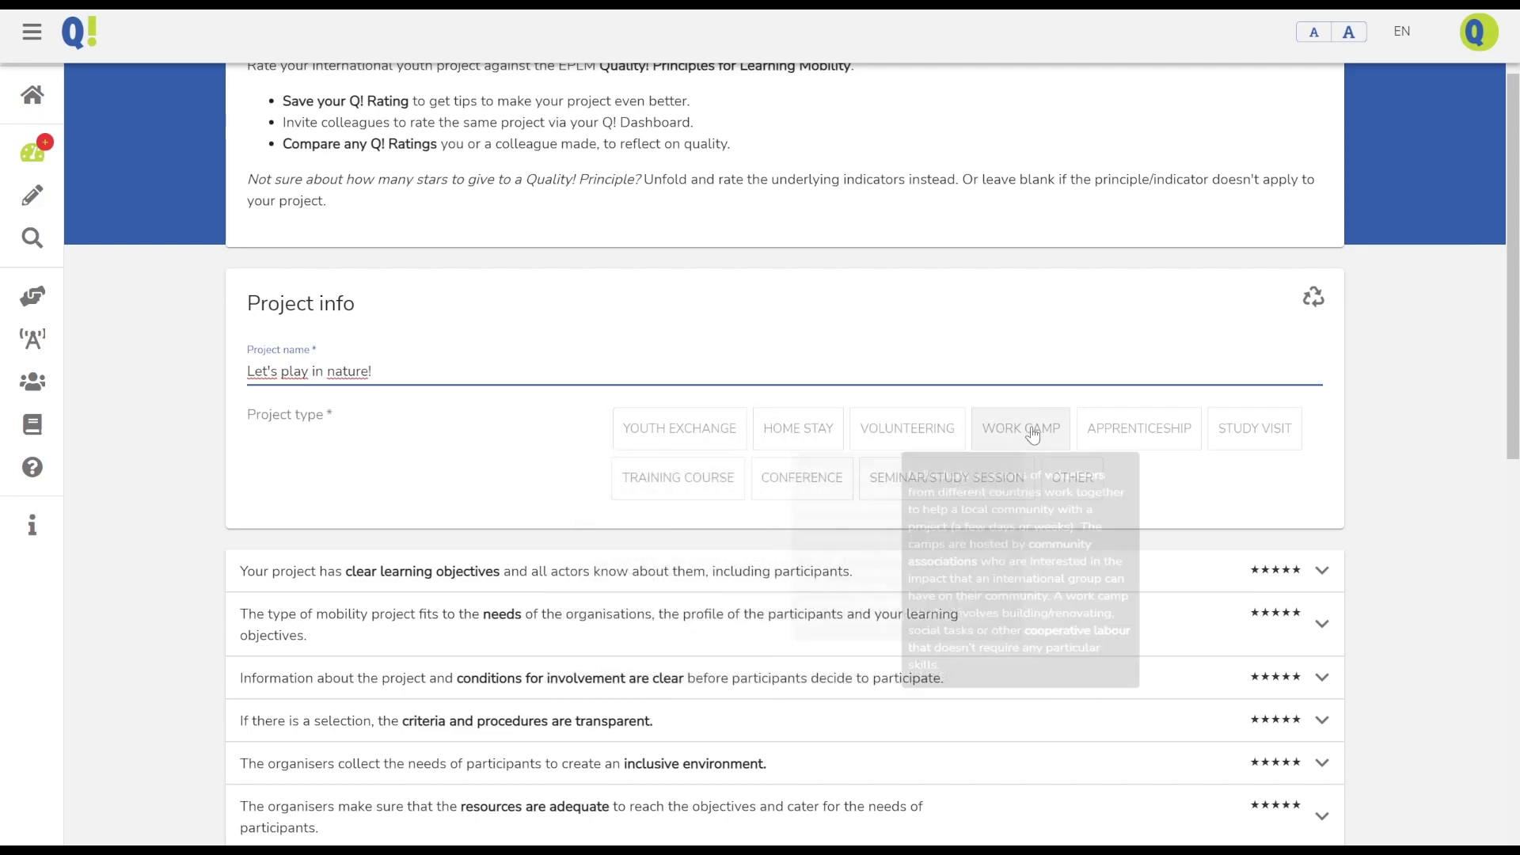
Mark the project as a youth exchange and rate the learning-objectives indicators 1, 4, 3 and 5 stars
{"action": "left_click", "coordinate": [645, 437]}
{"action": "scroll", "coordinate": [220, 512], "scroll_direction": "down", "scroll_amount": 3}
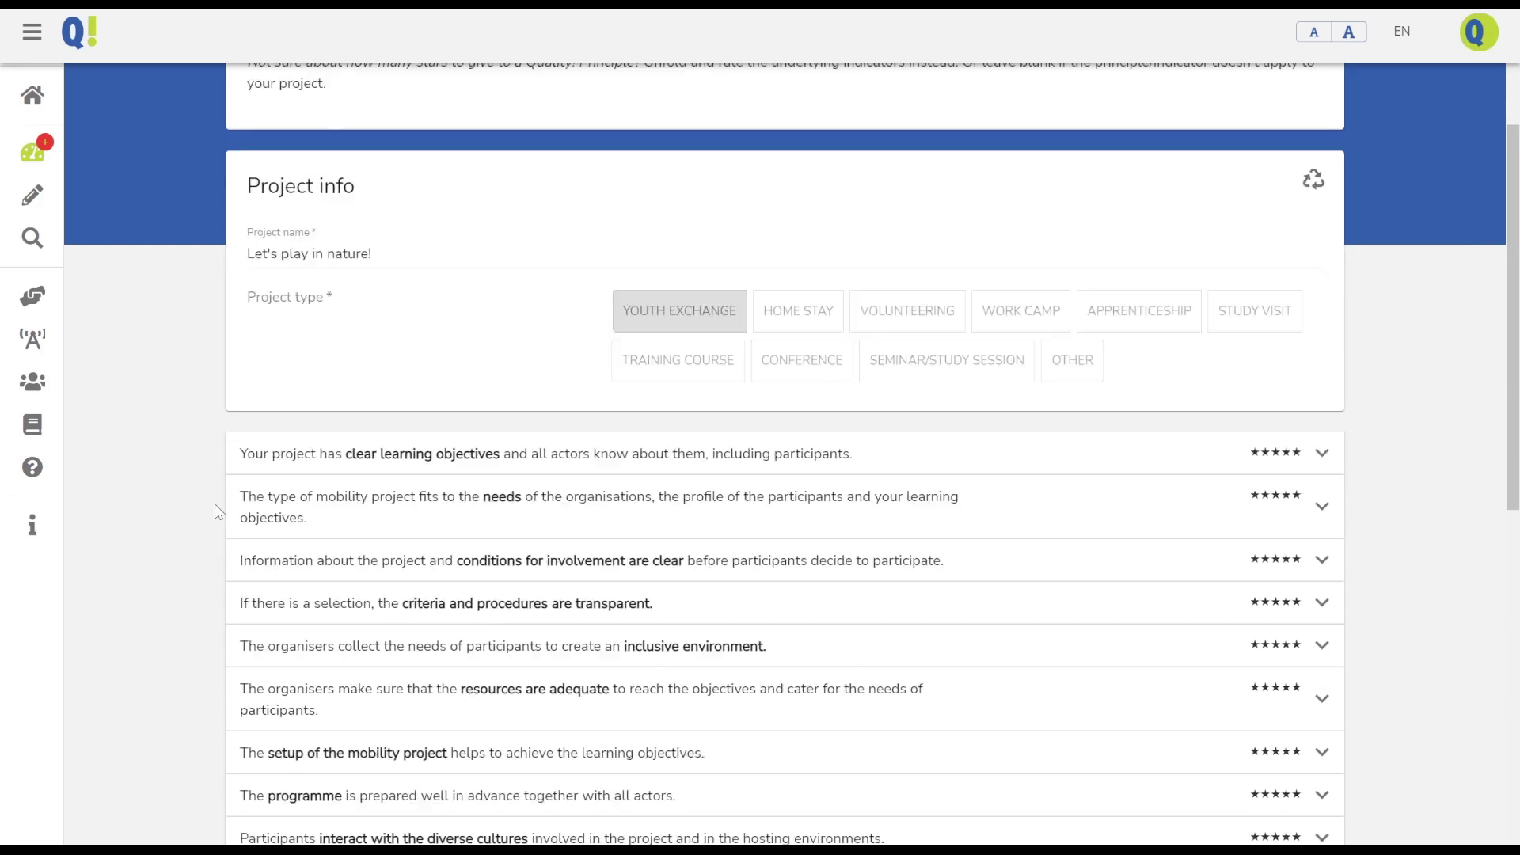
{"action": "mouse_move", "coordinate": [389, 445]}
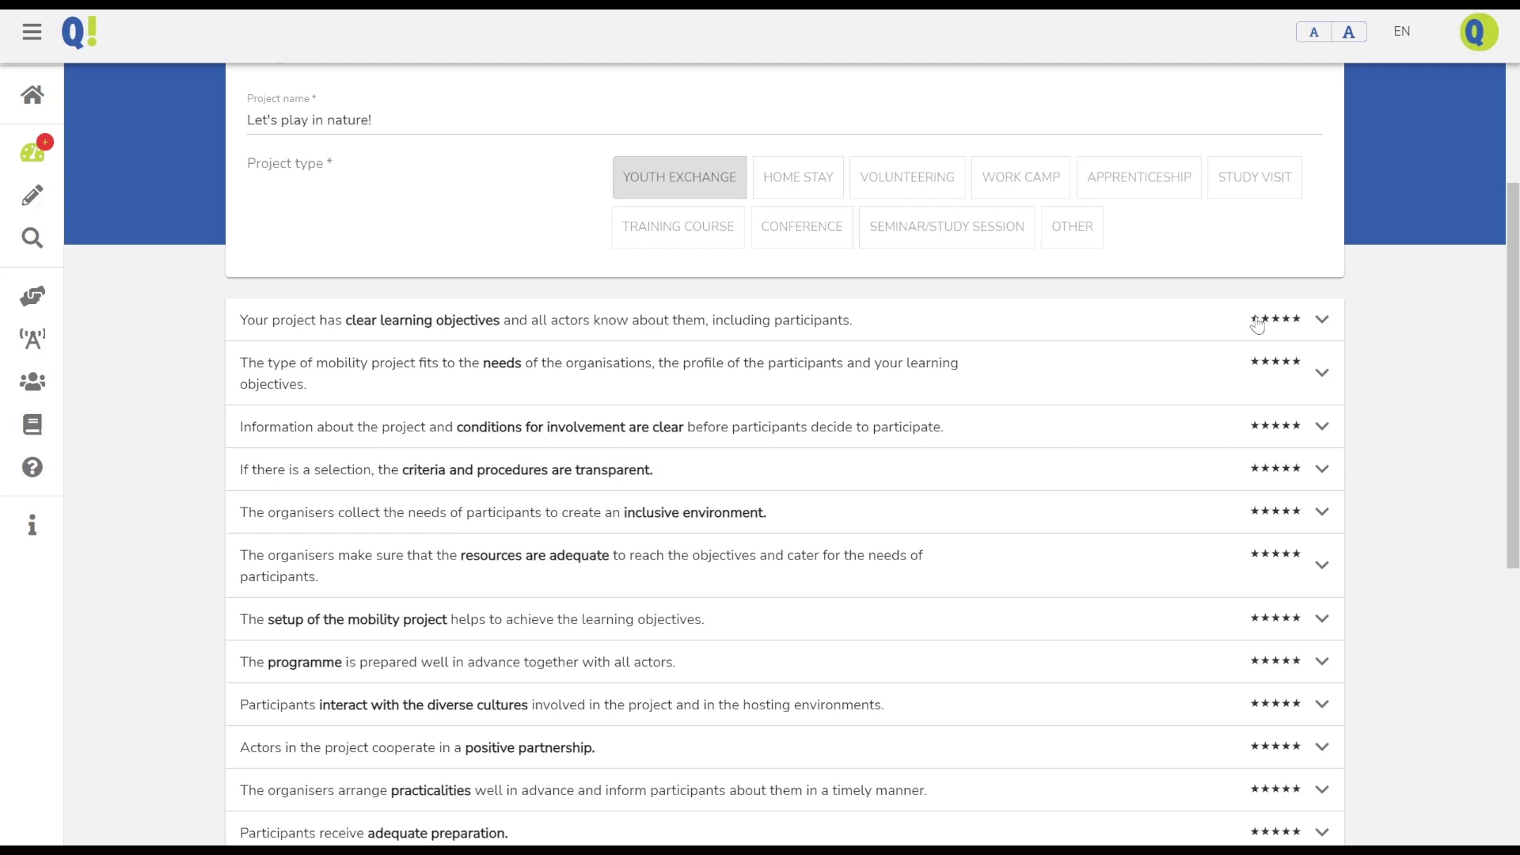
{"action": "mouse_move", "coordinate": [580, 375]}
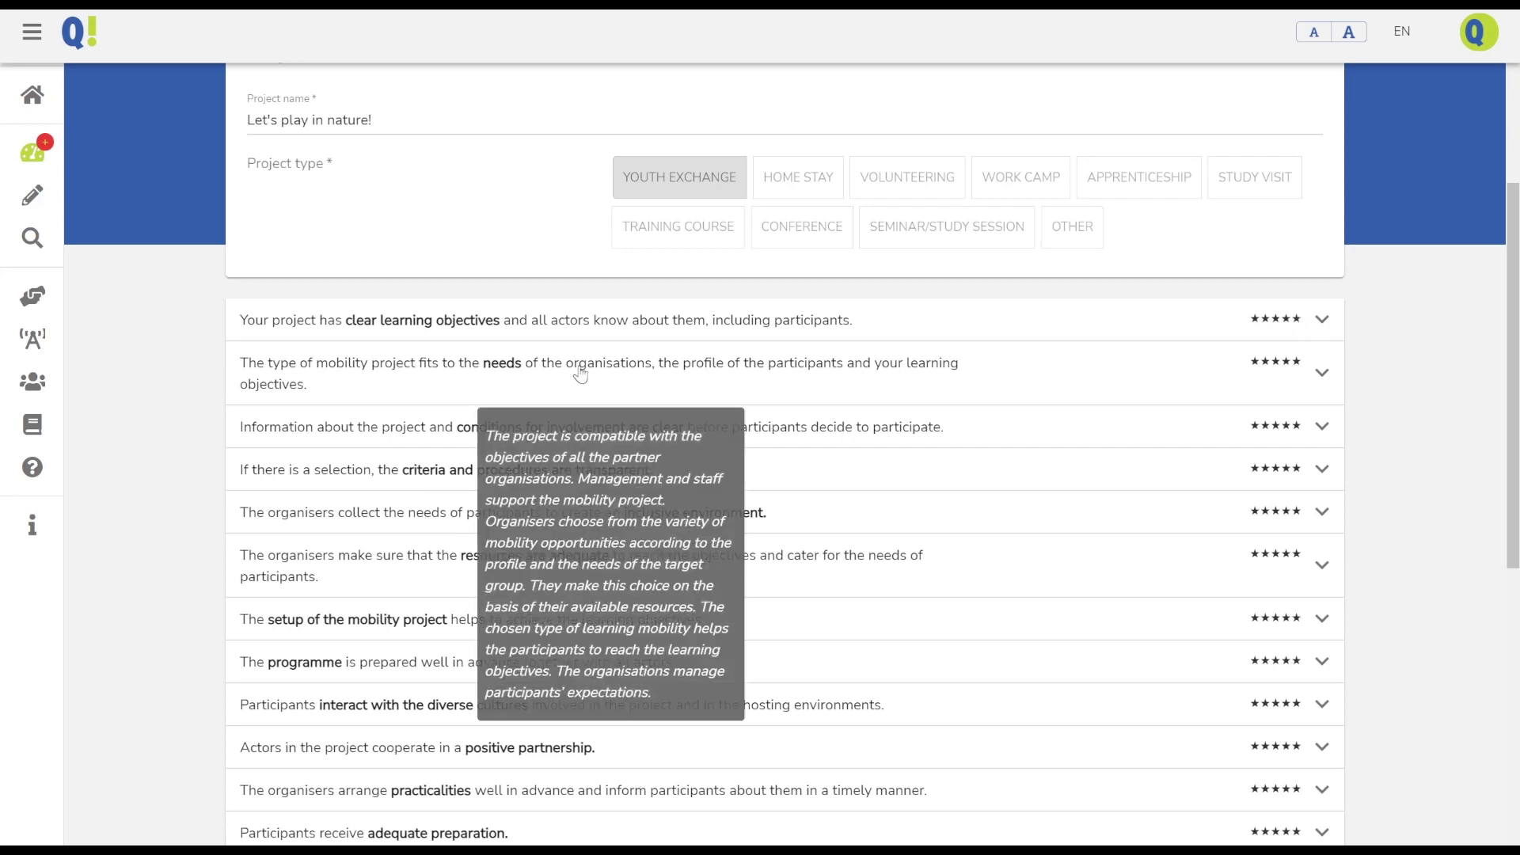
{"action": "left_click", "coordinate": [355, 328]}
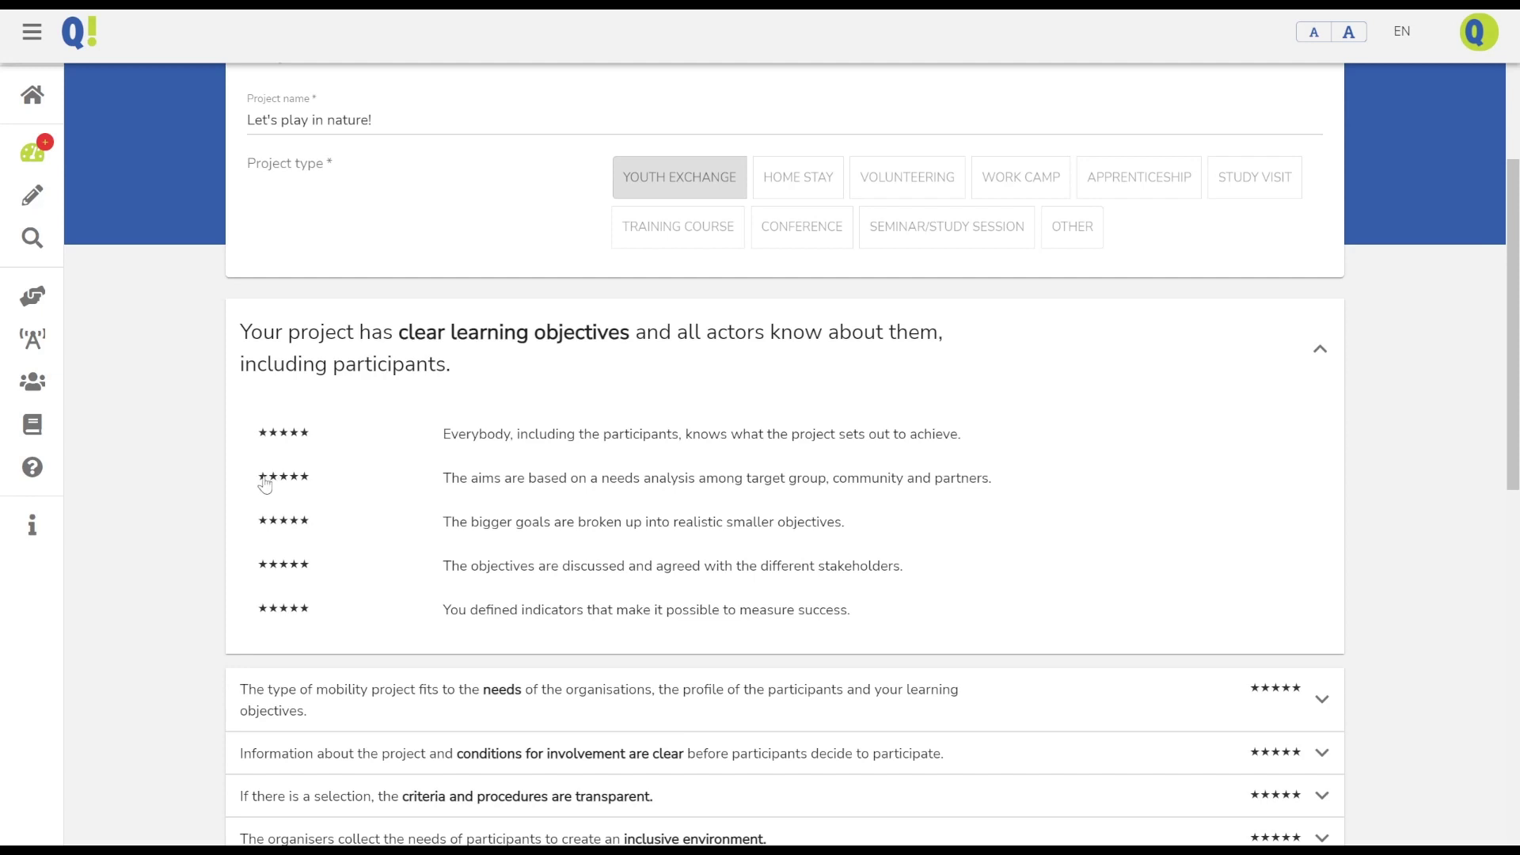
{"action": "left_click", "coordinate": [264, 433]}
{"action": "left_click", "coordinate": [294, 521]}
{"action": "left_click", "coordinate": [284, 563]}
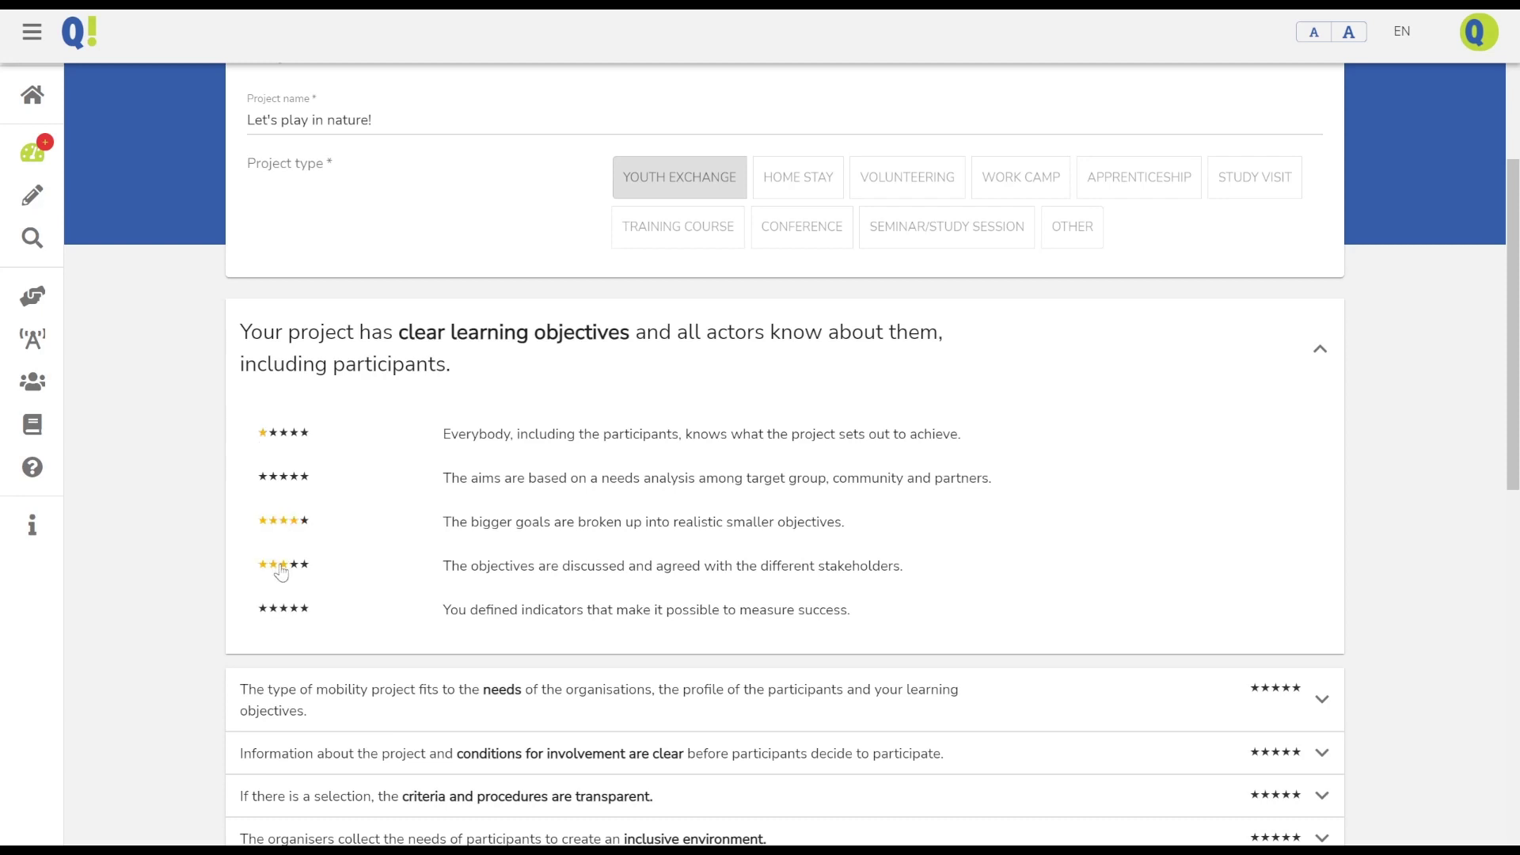
{"action": "left_click", "coordinate": [304, 611]}
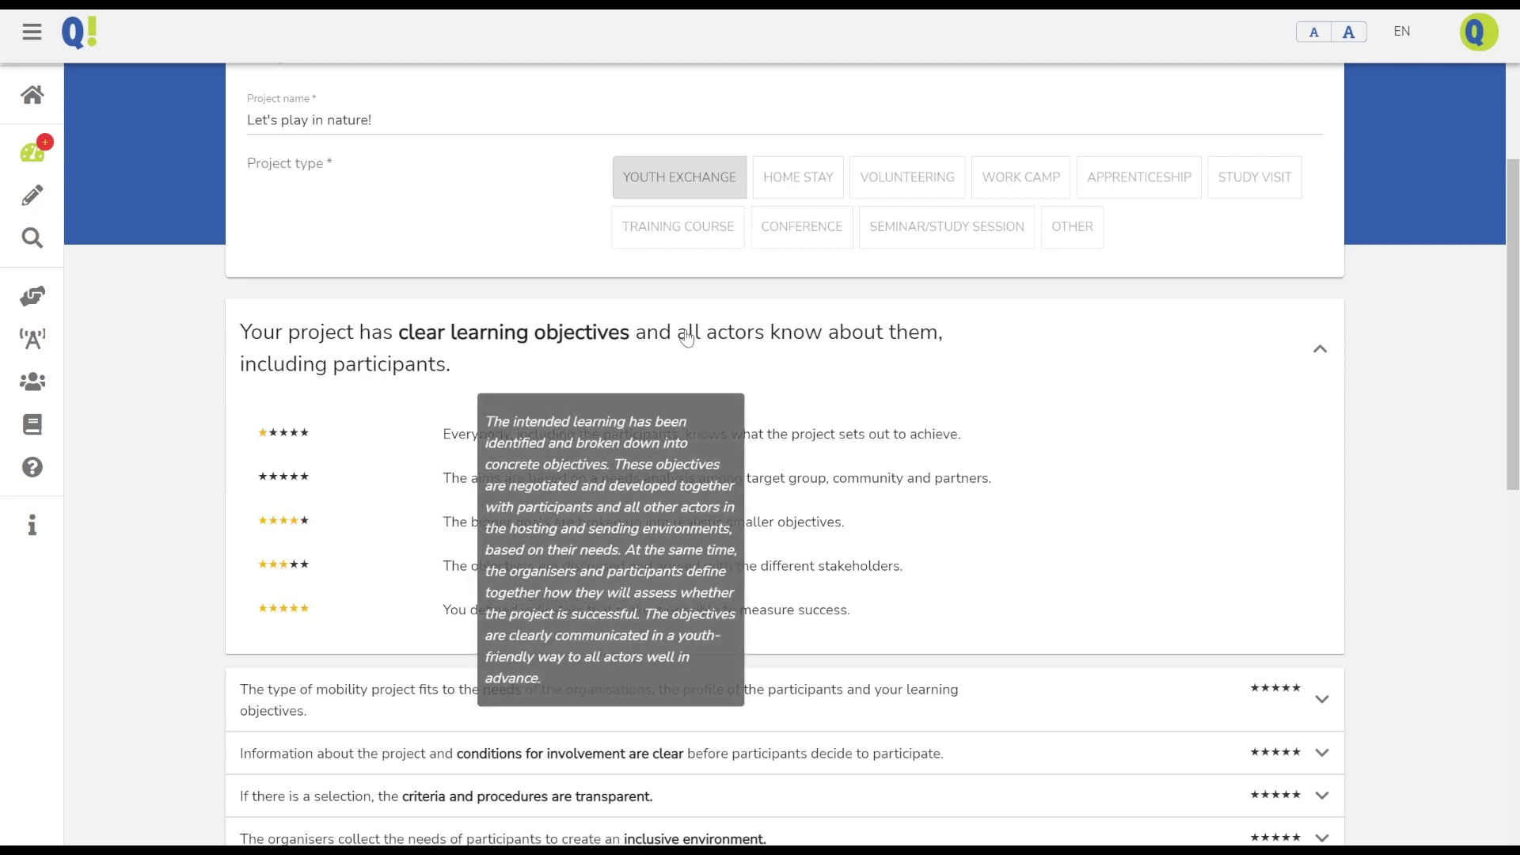
{"action": "left_click", "coordinate": [679, 344]}
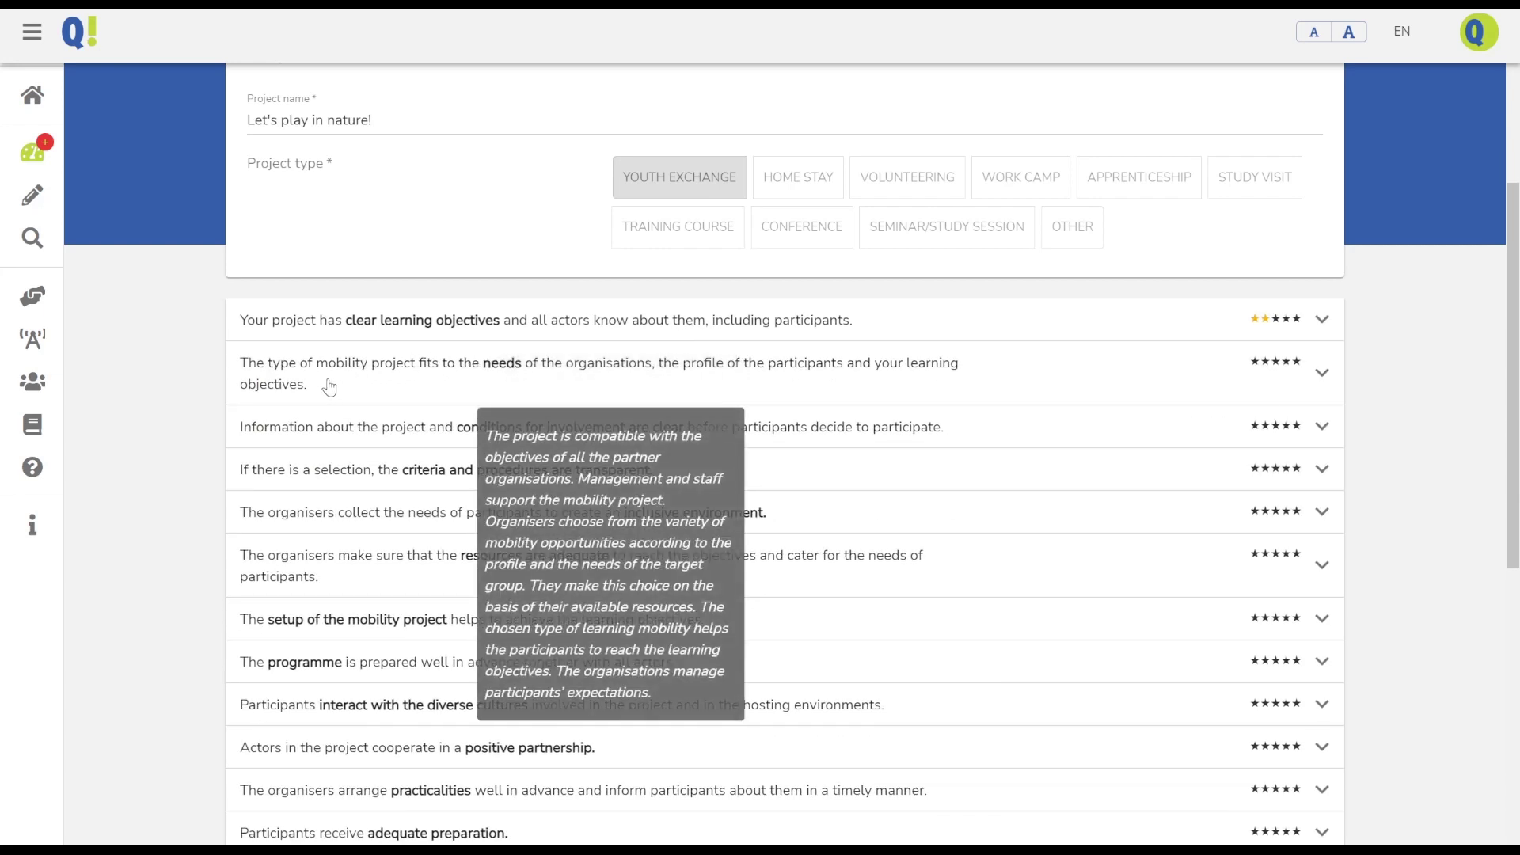
Rate clear learning objectives 3, needs 3, conditions for involvement 5, and criteria and procedures 2 stars
{"action": "left_click", "coordinate": [1281, 320]}
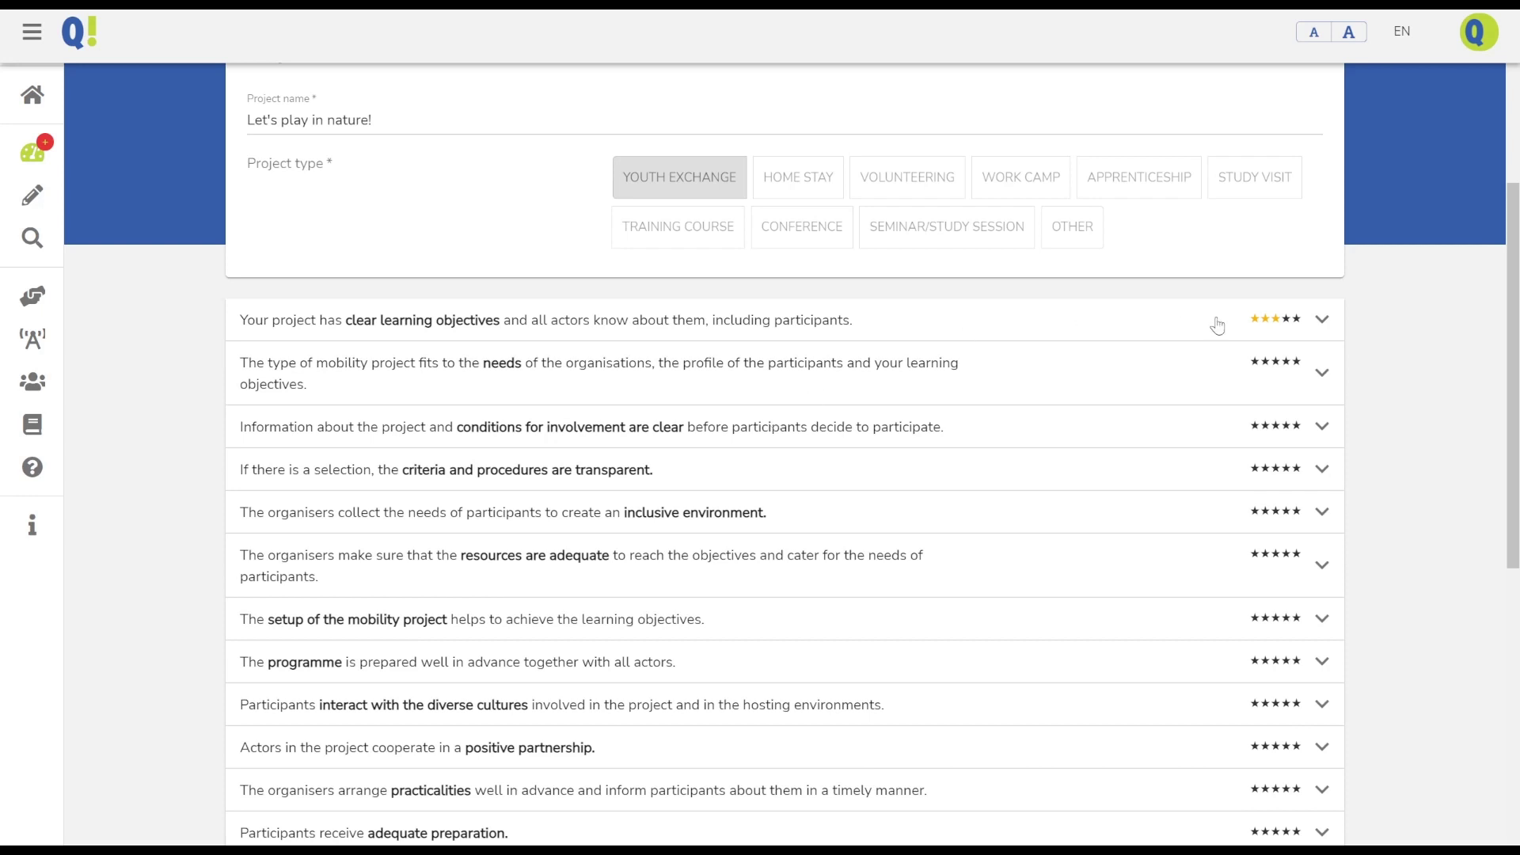
{"action": "left_click", "coordinate": [1318, 321]}
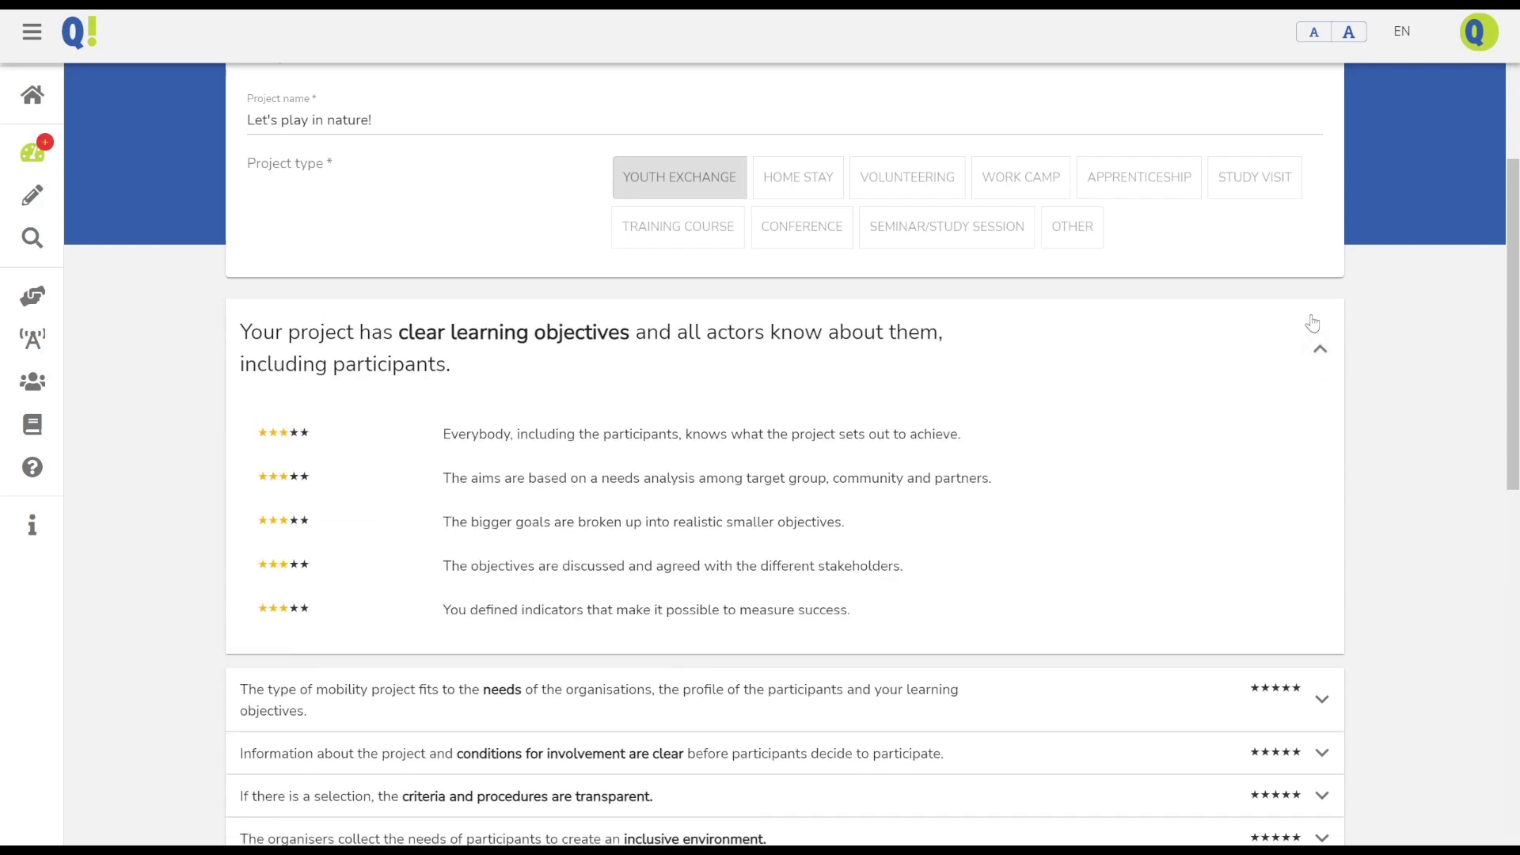
{"action": "left_click", "coordinate": [1313, 323]}
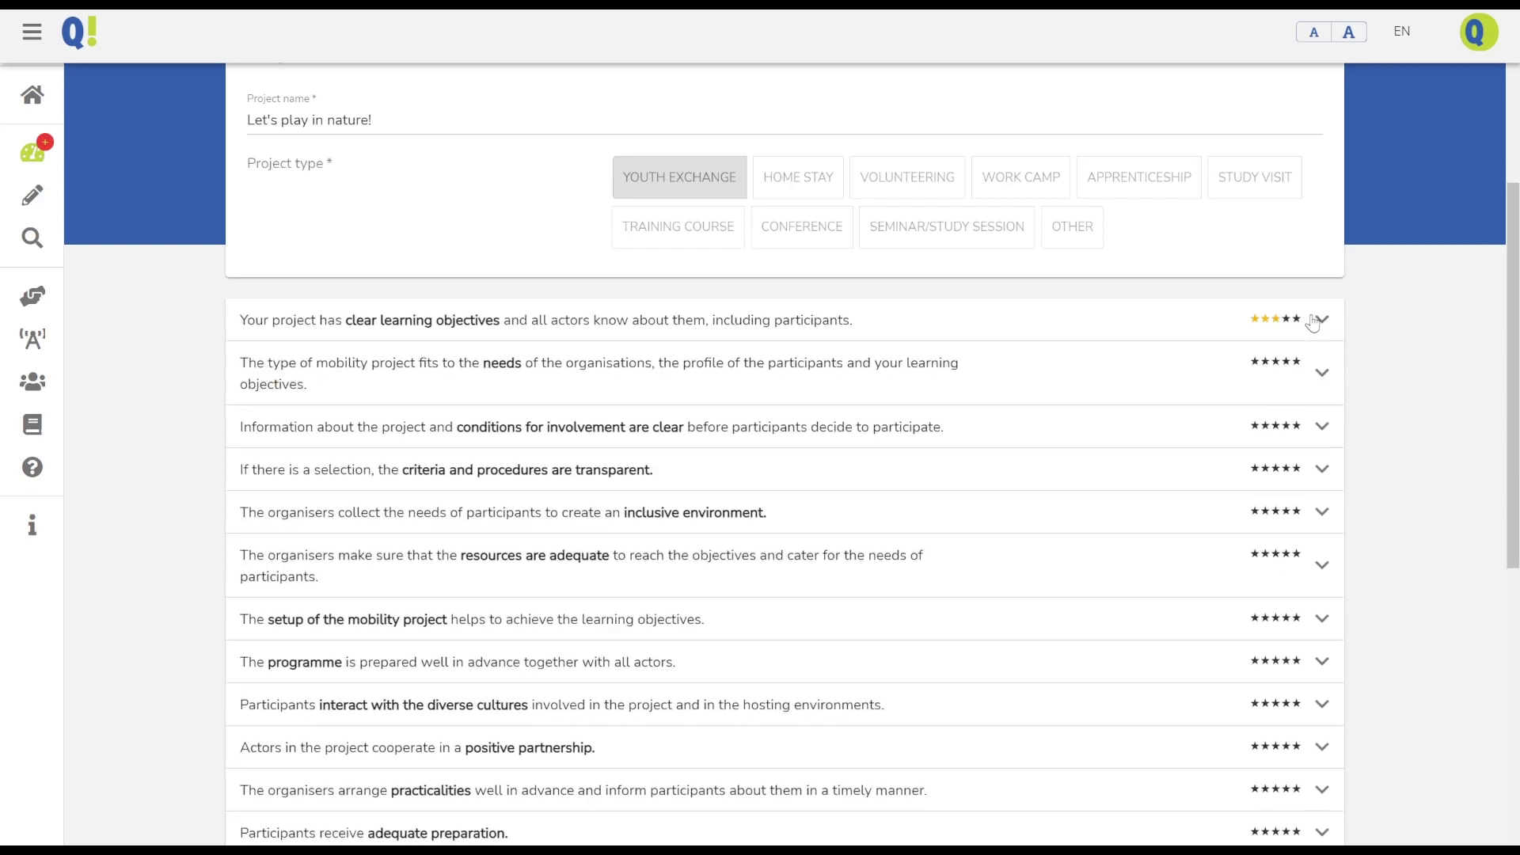
{"action": "left_click", "coordinate": [1277, 365]}
{"action": "left_click", "coordinate": [1296, 426]}
{"action": "left_click", "coordinate": [1267, 473]}
Rate the inclusive-environment indicators: hosting support 1, special needs 4, minors supervision 2, language support 5
{"action": "left_click", "coordinate": [1298, 515]}
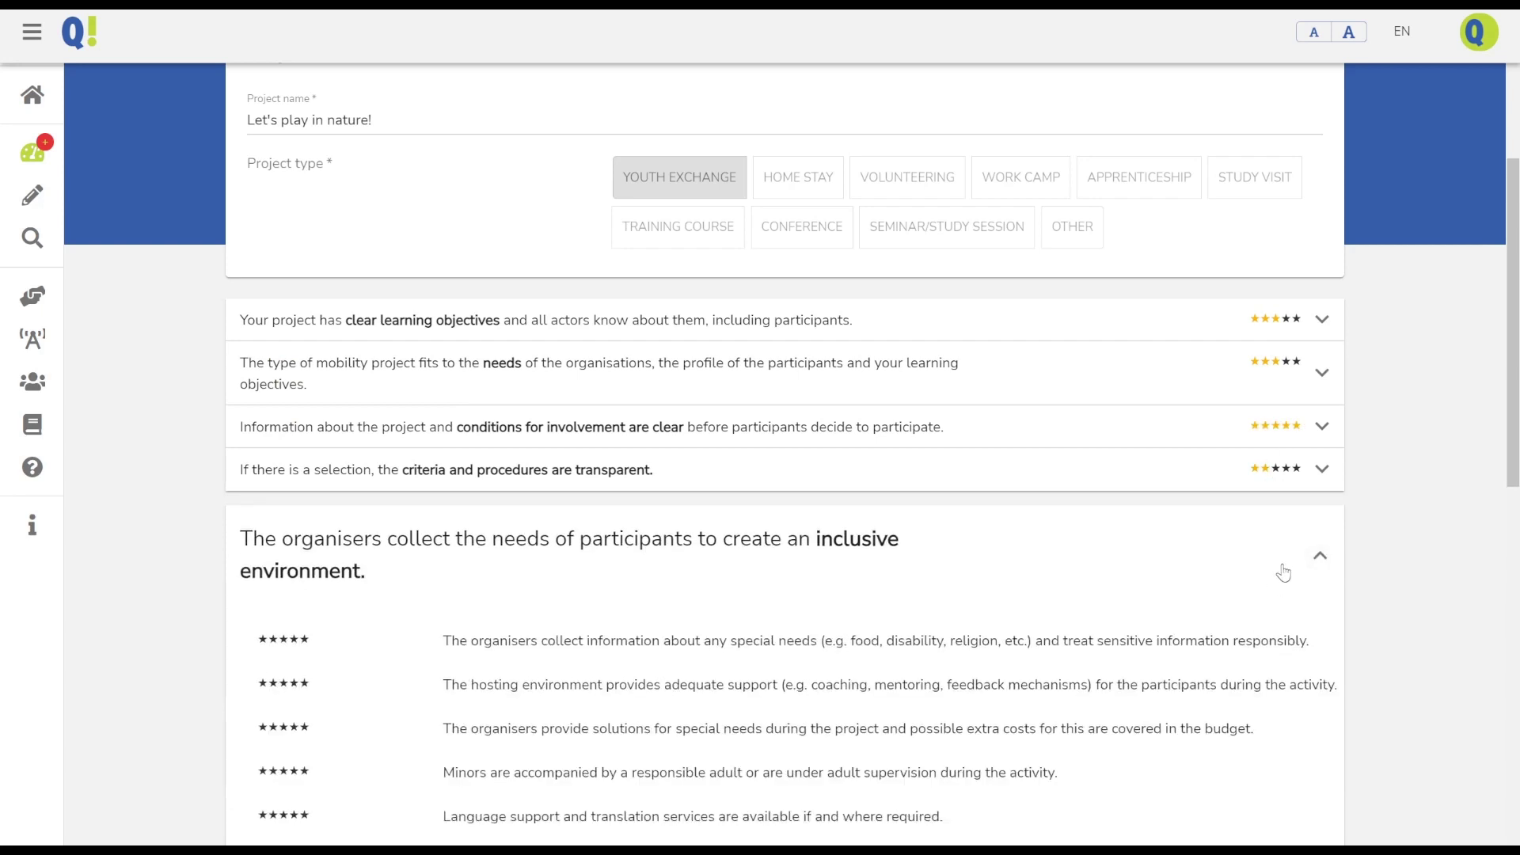
{"action": "scroll", "coordinate": [1284, 573], "scroll_direction": "down", "scroll_amount": 3}
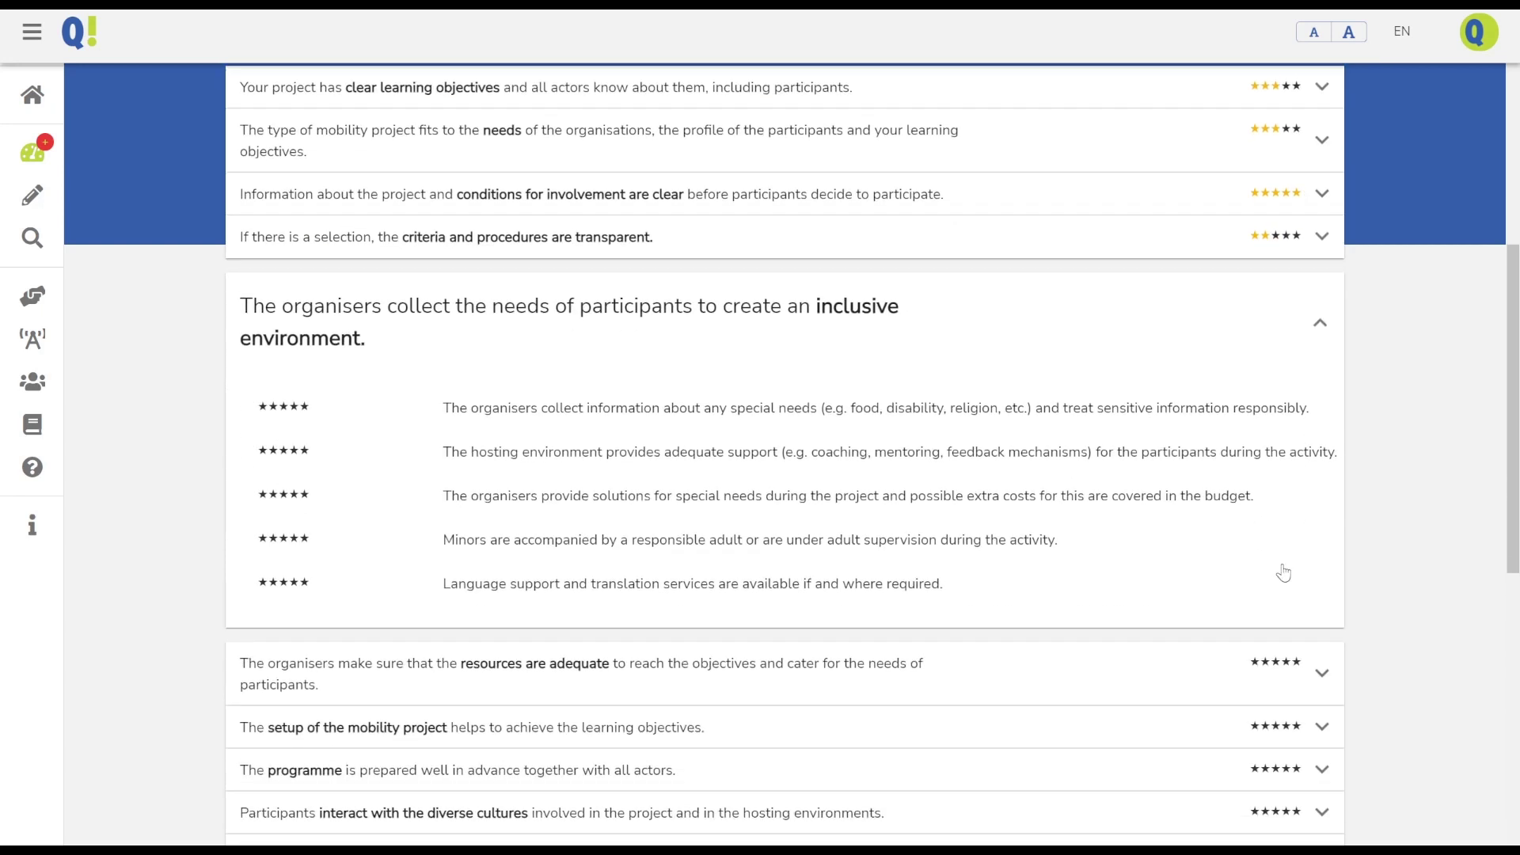
{"action": "left_click", "coordinate": [264, 451]}
{"action": "left_click", "coordinate": [294, 501]}
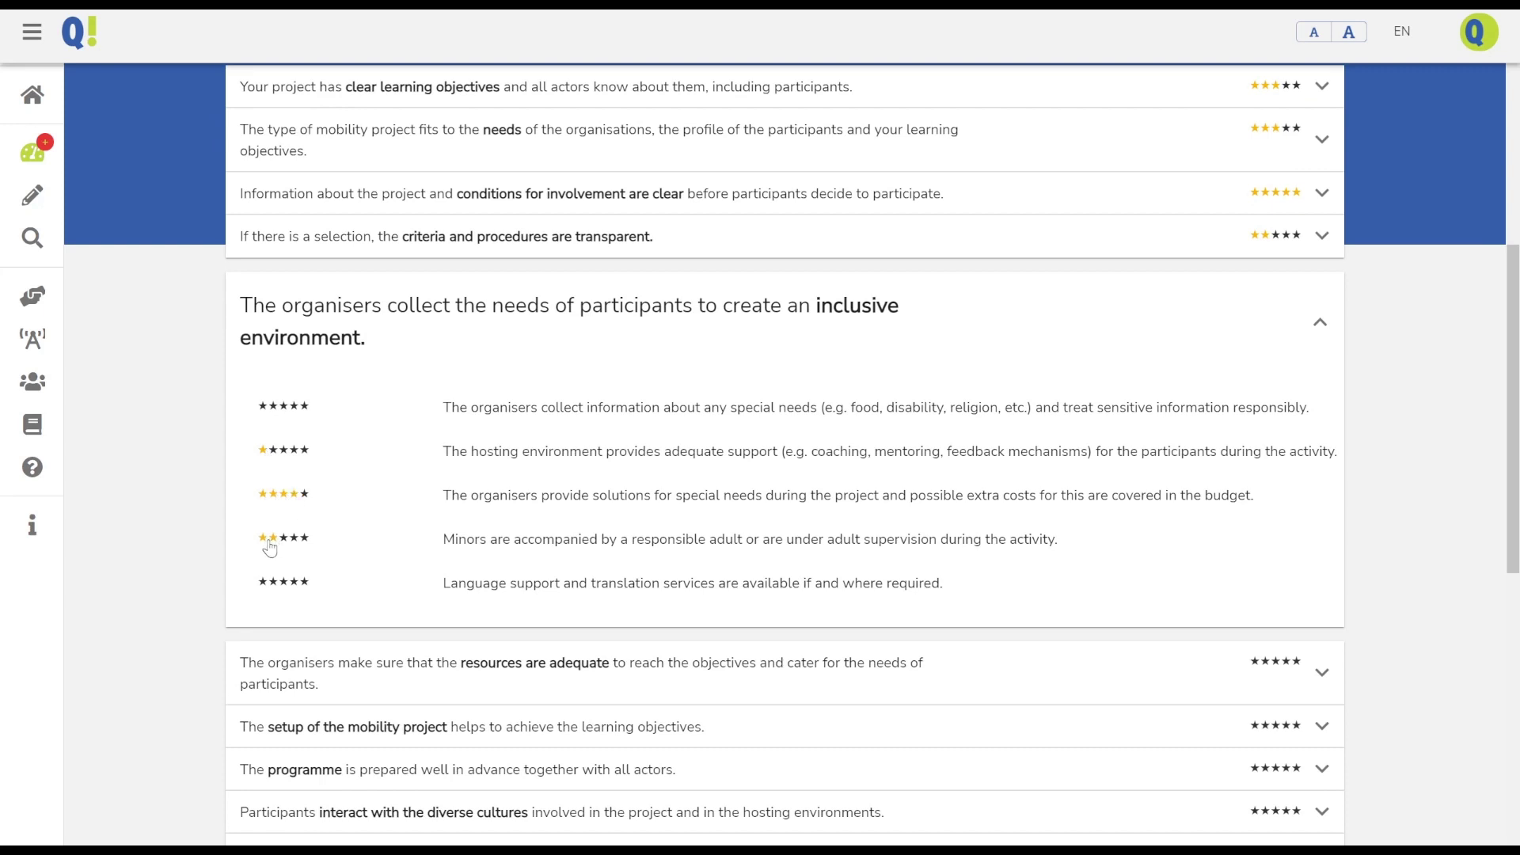
{"action": "left_click", "coordinate": [269, 542]}
{"action": "left_click", "coordinate": [305, 583]}
{"action": "left_click", "coordinate": [1319, 323]}
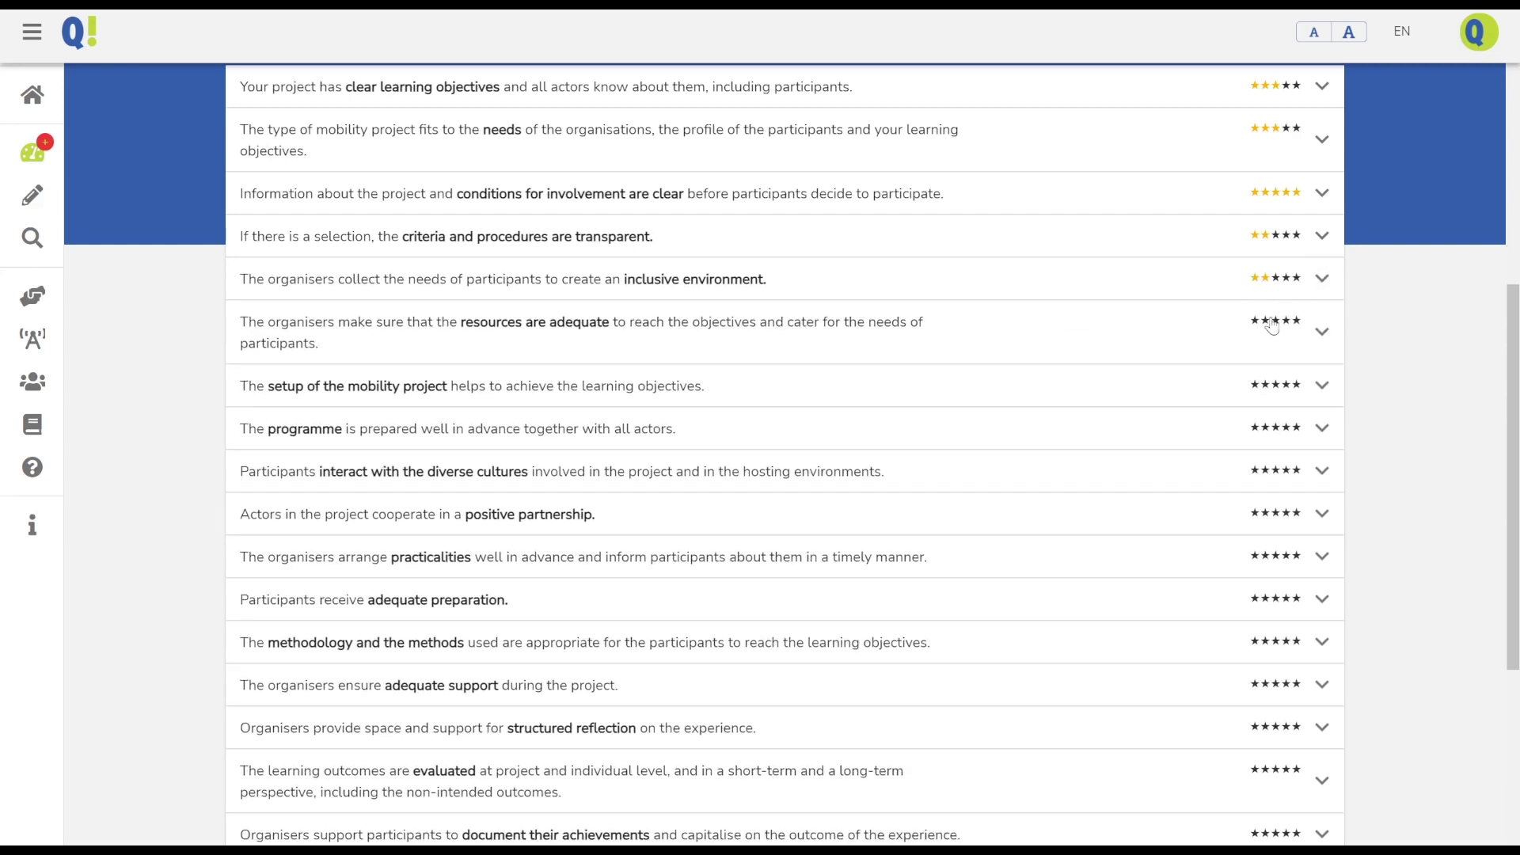
Rate mobility project setup 5, programme 3, diverse cultures interaction 3, and positive partnership 2 stars
{"action": "left_click", "coordinate": [1295, 385]}
{"action": "left_click", "coordinate": [1277, 428]}
{"action": "left_click", "coordinate": [1272, 474]}
{"action": "left_click", "coordinate": [1267, 514]}
{"action": "scroll", "coordinate": [1272, 519], "scroll_direction": "down", "scroll_amount": 2}
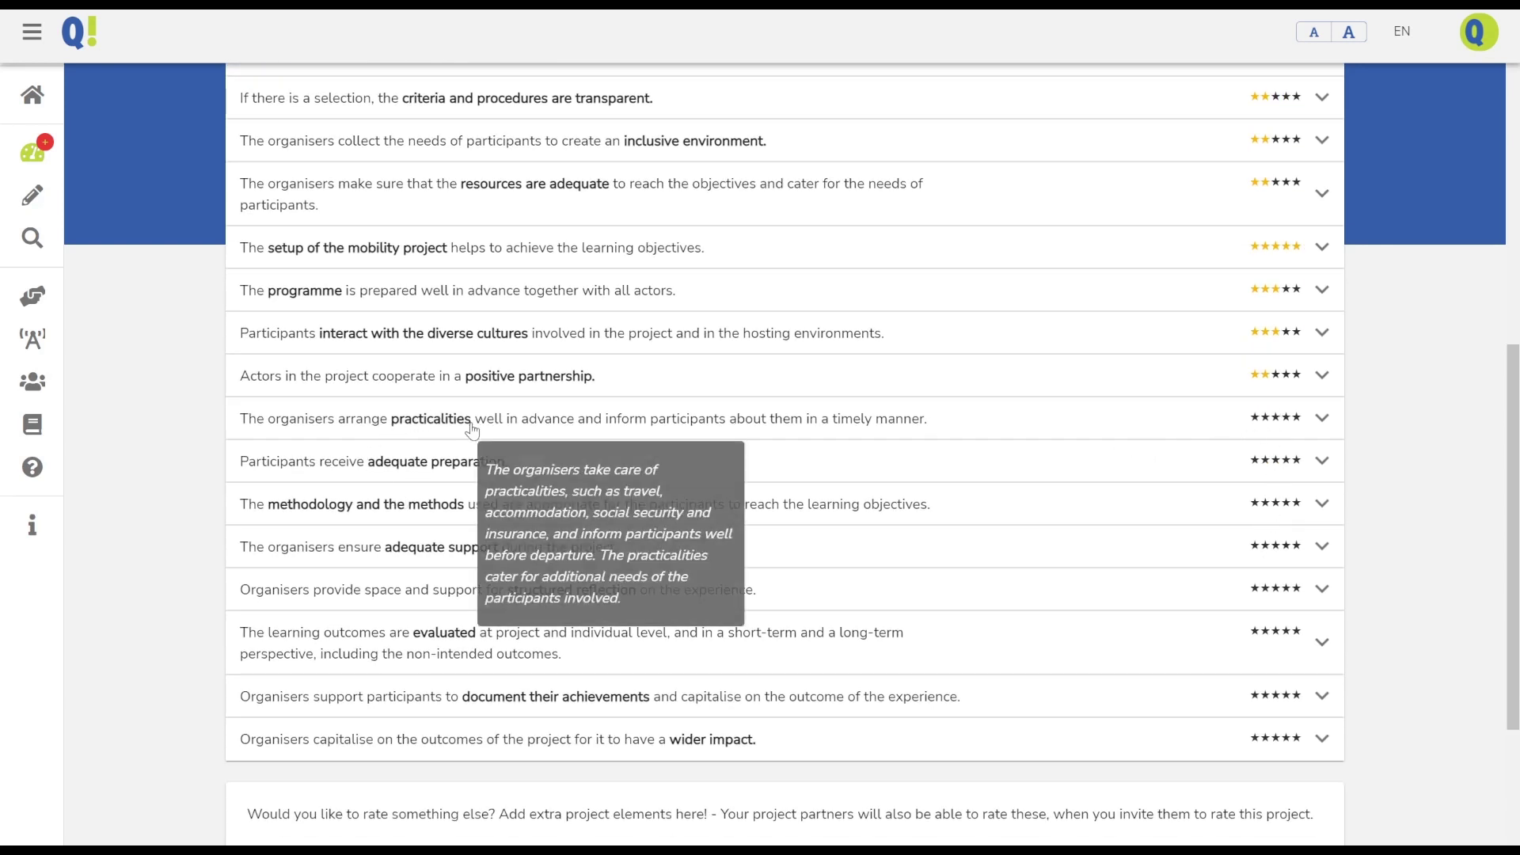
Rate methodology 4, adequate support 4, reflection 3, learning outcomes 4, documenting achievements 4, wider impact 3
{"action": "left_click", "coordinate": [1286, 505]}
{"action": "left_click", "coordinate": [1287, 546]}
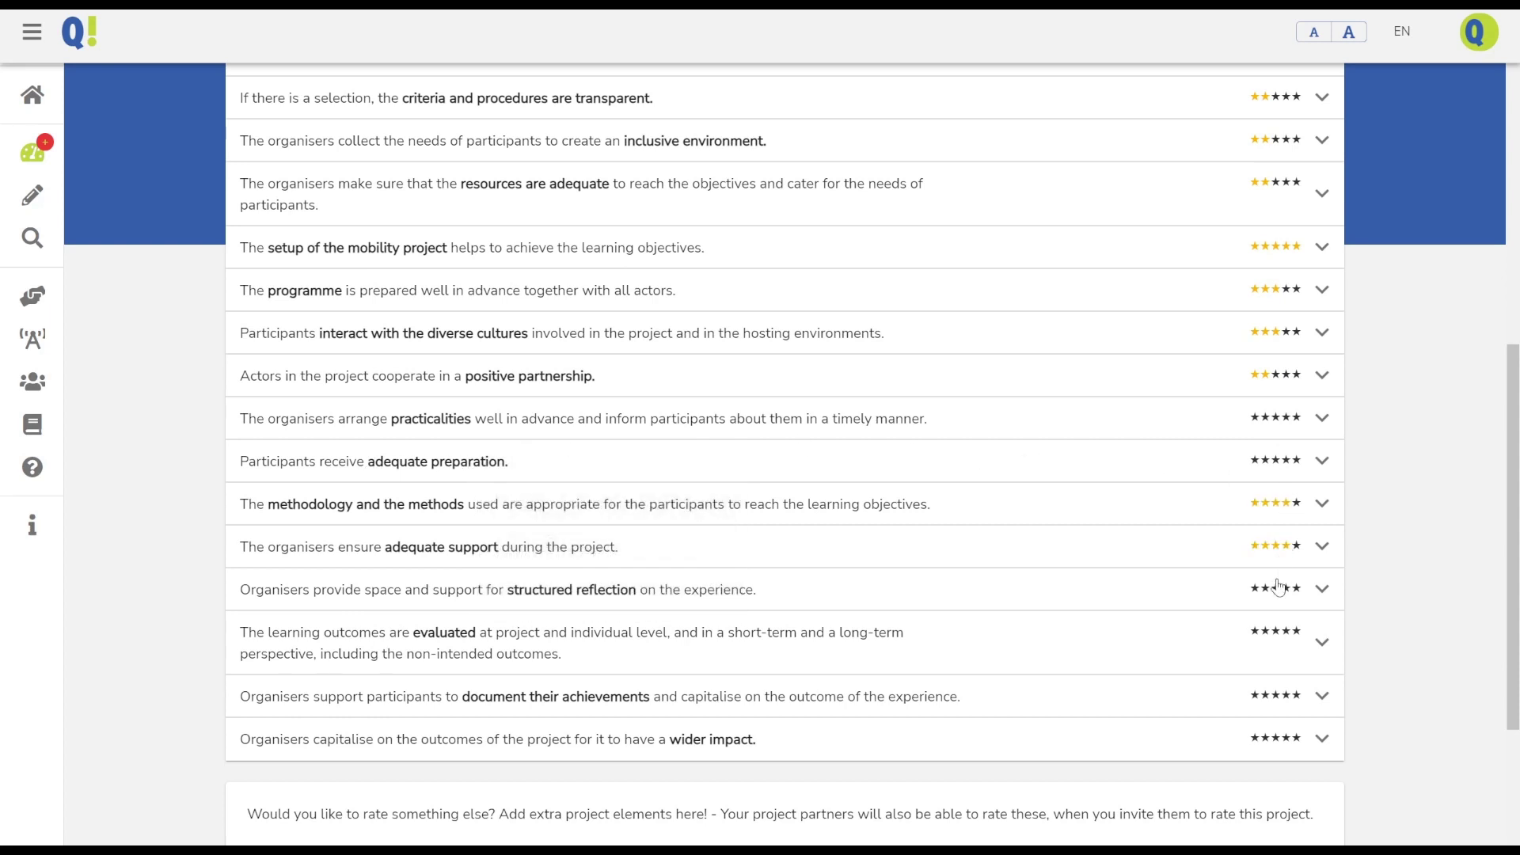
{"action": "left_click", "coordinate": [1276, 590]}
{"action": "left_click", "coordinate": [1286, 633]}
{"action": "left_click", "coordinate": [1284, 704]}
{"action": "left_click", "coordinate": [1278, 740]}
{"action": "scroll", "coordinate": [1052, 468], "scroll_direction": "down", "scroll_amount": 4}
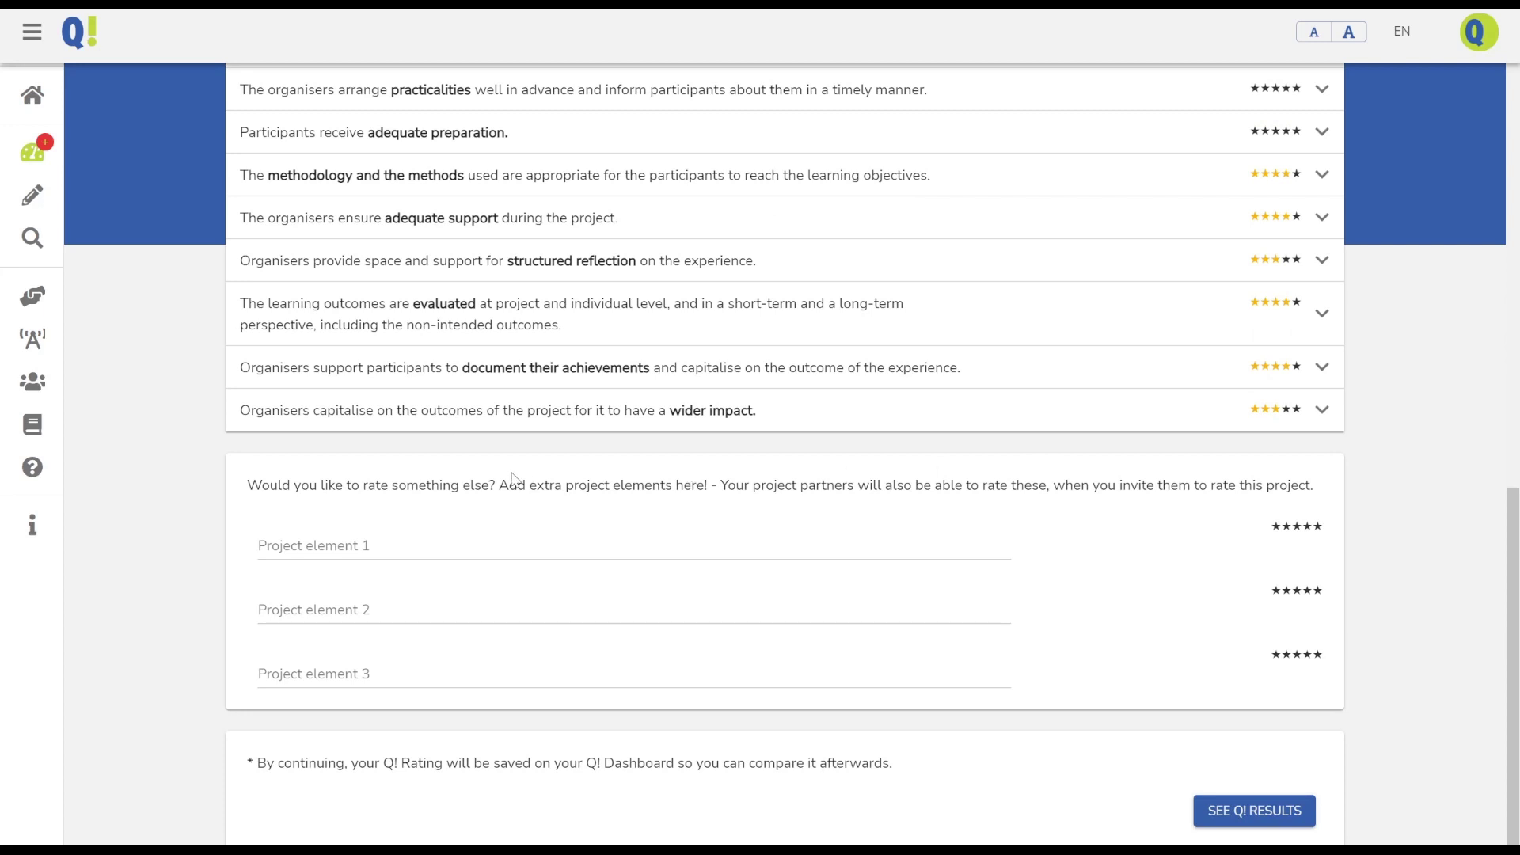
Add extra elements 'Food during the exchange' rated 5 stars and 'Venue was eco-friendly' rated 1 star
{"action": "left_click", "coordinate": [281, 549]}
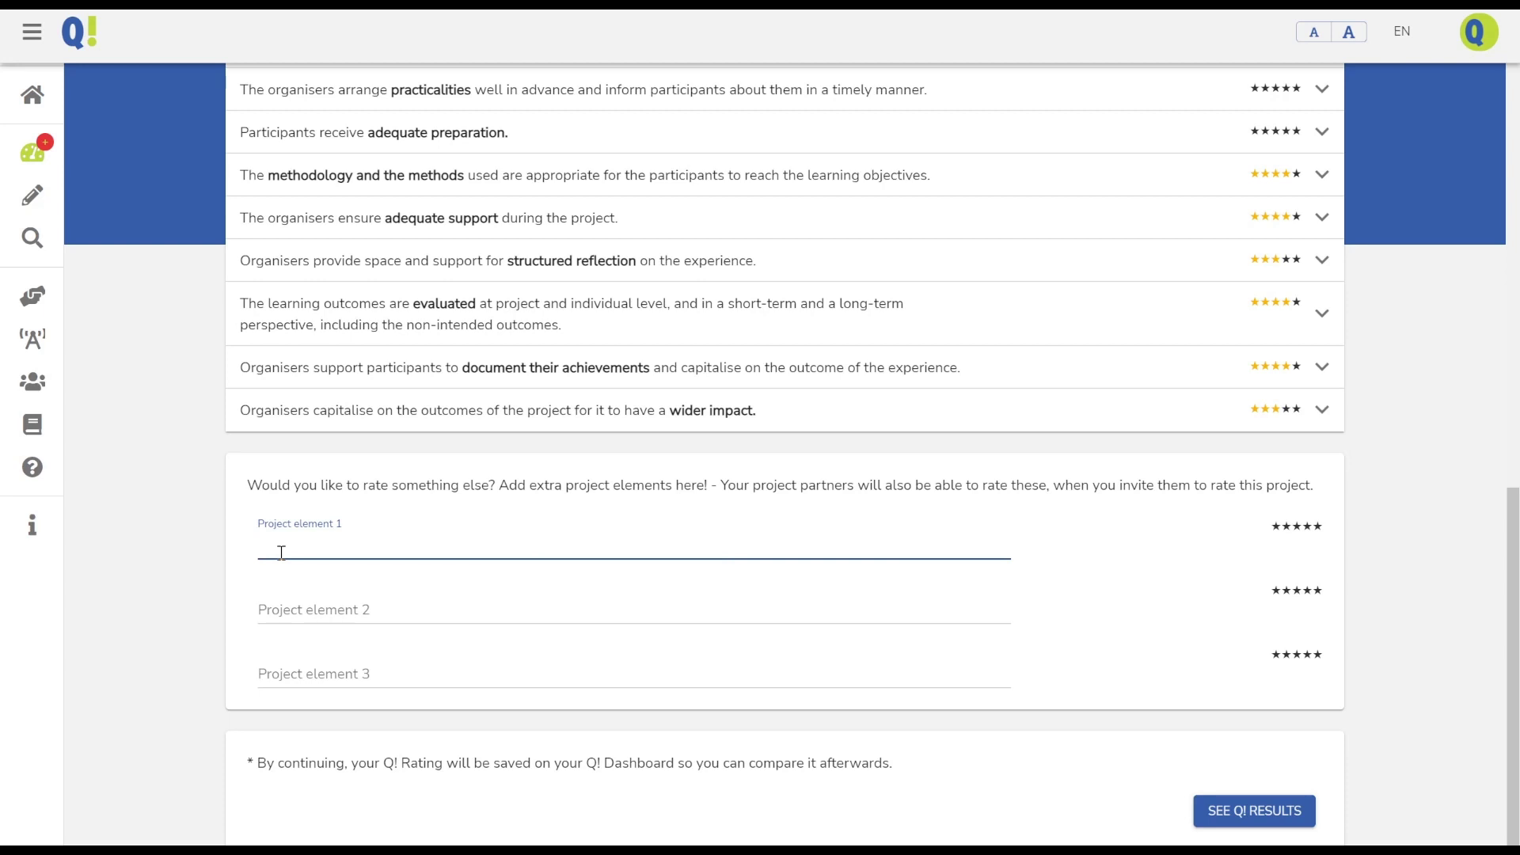
{"action": "type", "text": "Food during the exchange"}
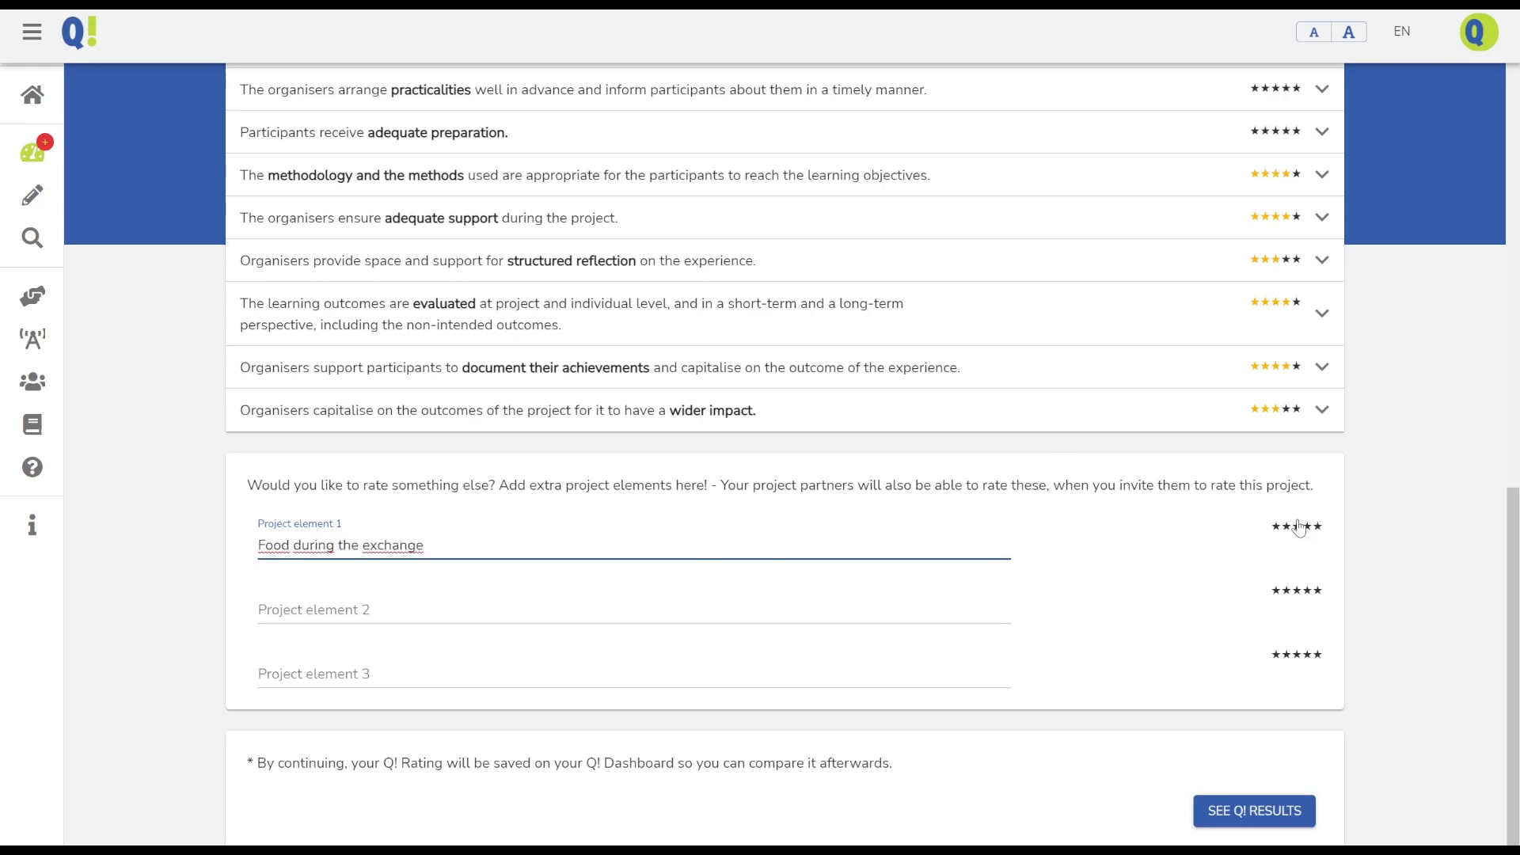
{"action": "left_click", "coordinate": [1318, 535]}
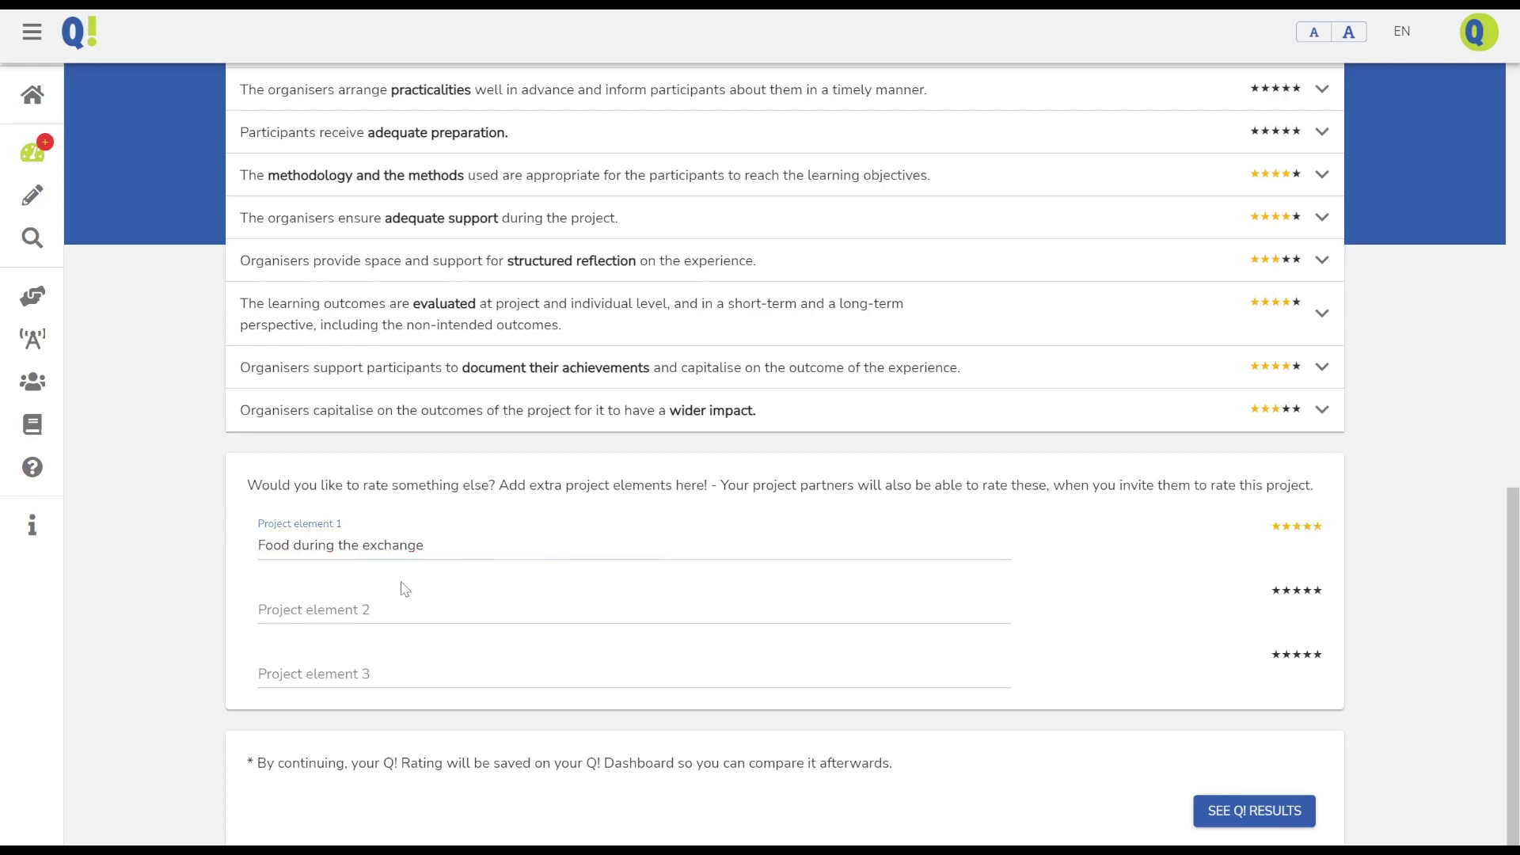
{"action": "left_click", "coordinate": [308, 610]}
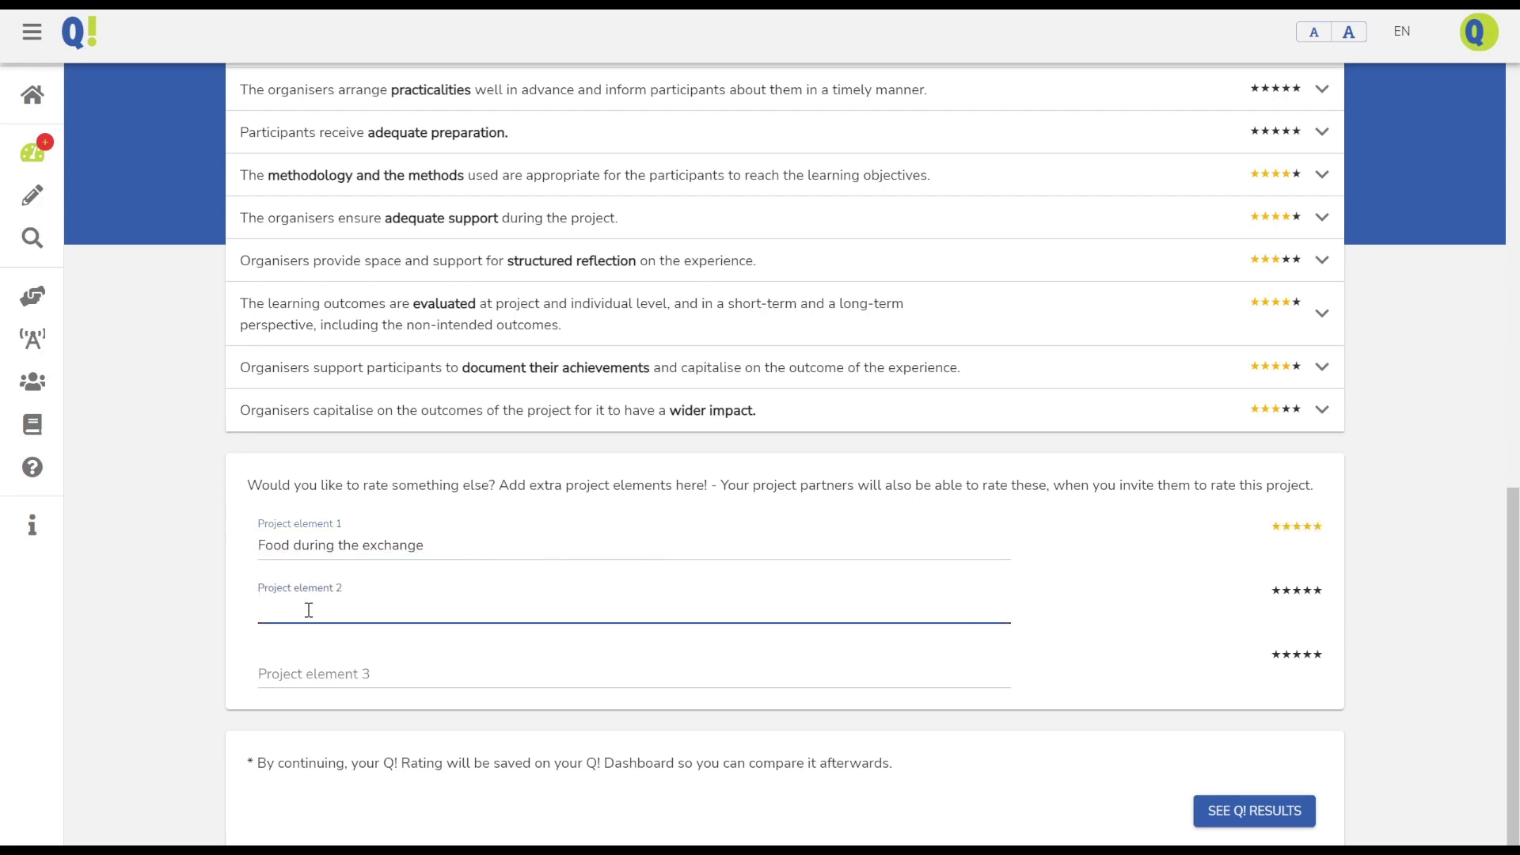
{"action": "type", "text": "Venue was eco-friendly"}
{"action": "left_click", "coordinate": [1275, 592]}
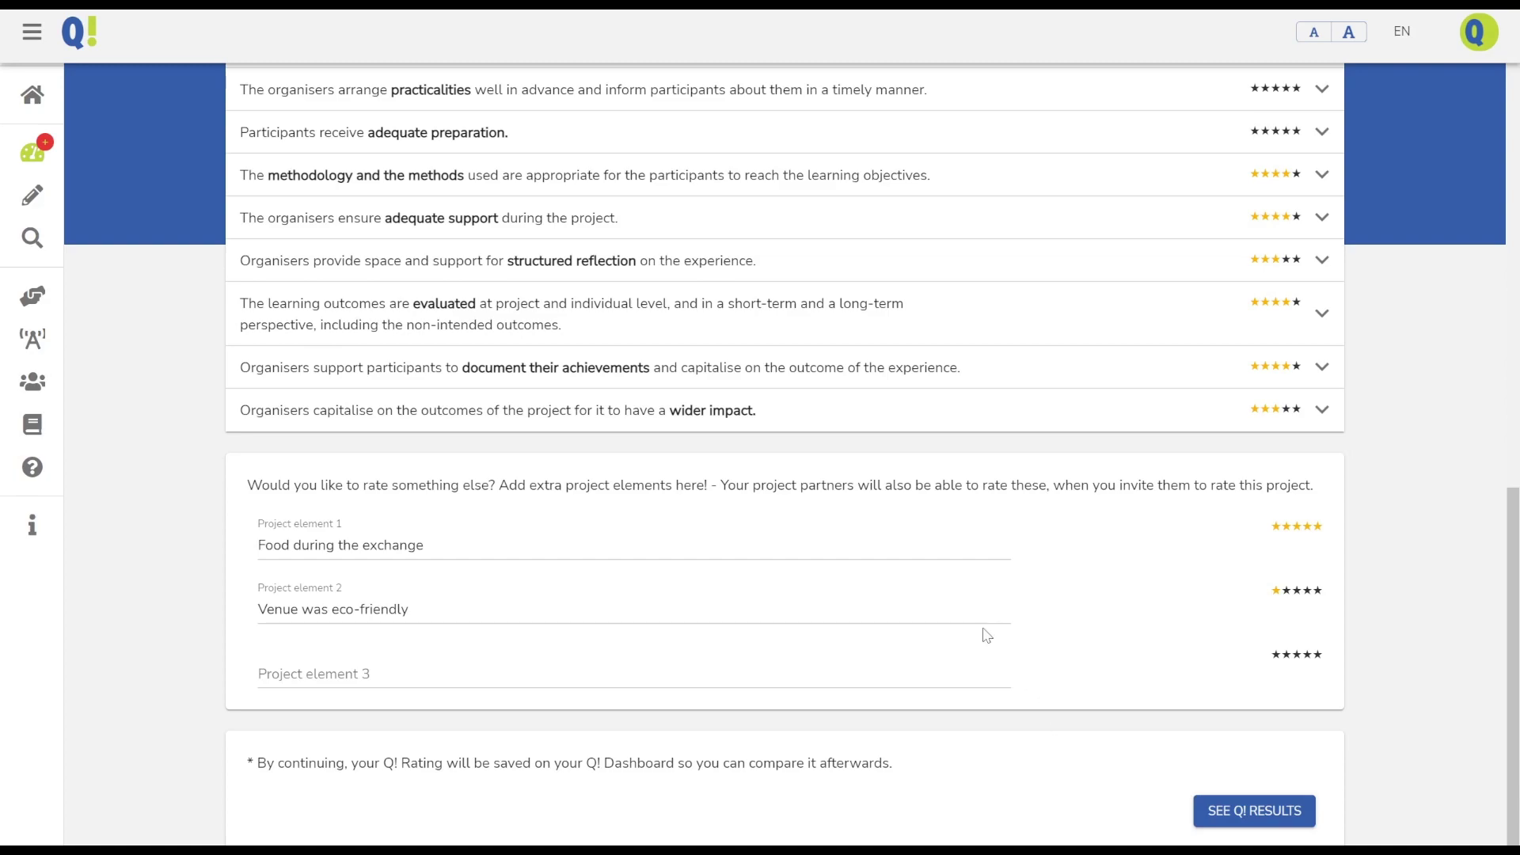
{"action": "scroll", "coordinate": [987, 636], "scroll_direction": "up", "scroll_amount": 8}
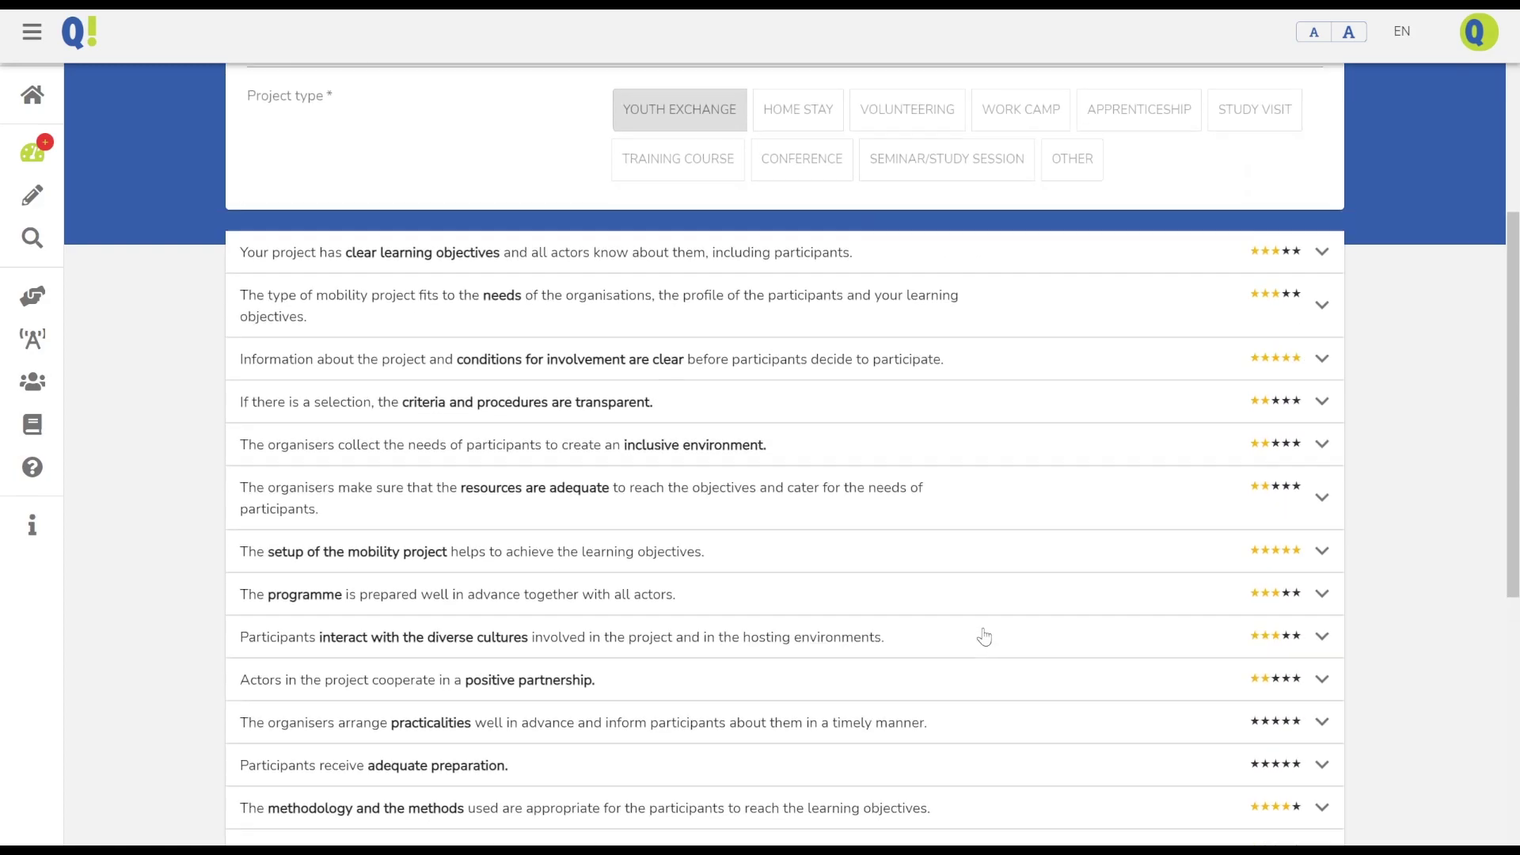
{"action": "scroll", "coordinate": [984, 635], "scroll_direction": "up", "scroll_amount": 2}
{"action": "scroll", "coordinate": [985, 636], "scroll_direction": "down", "scroll_amount": 10}
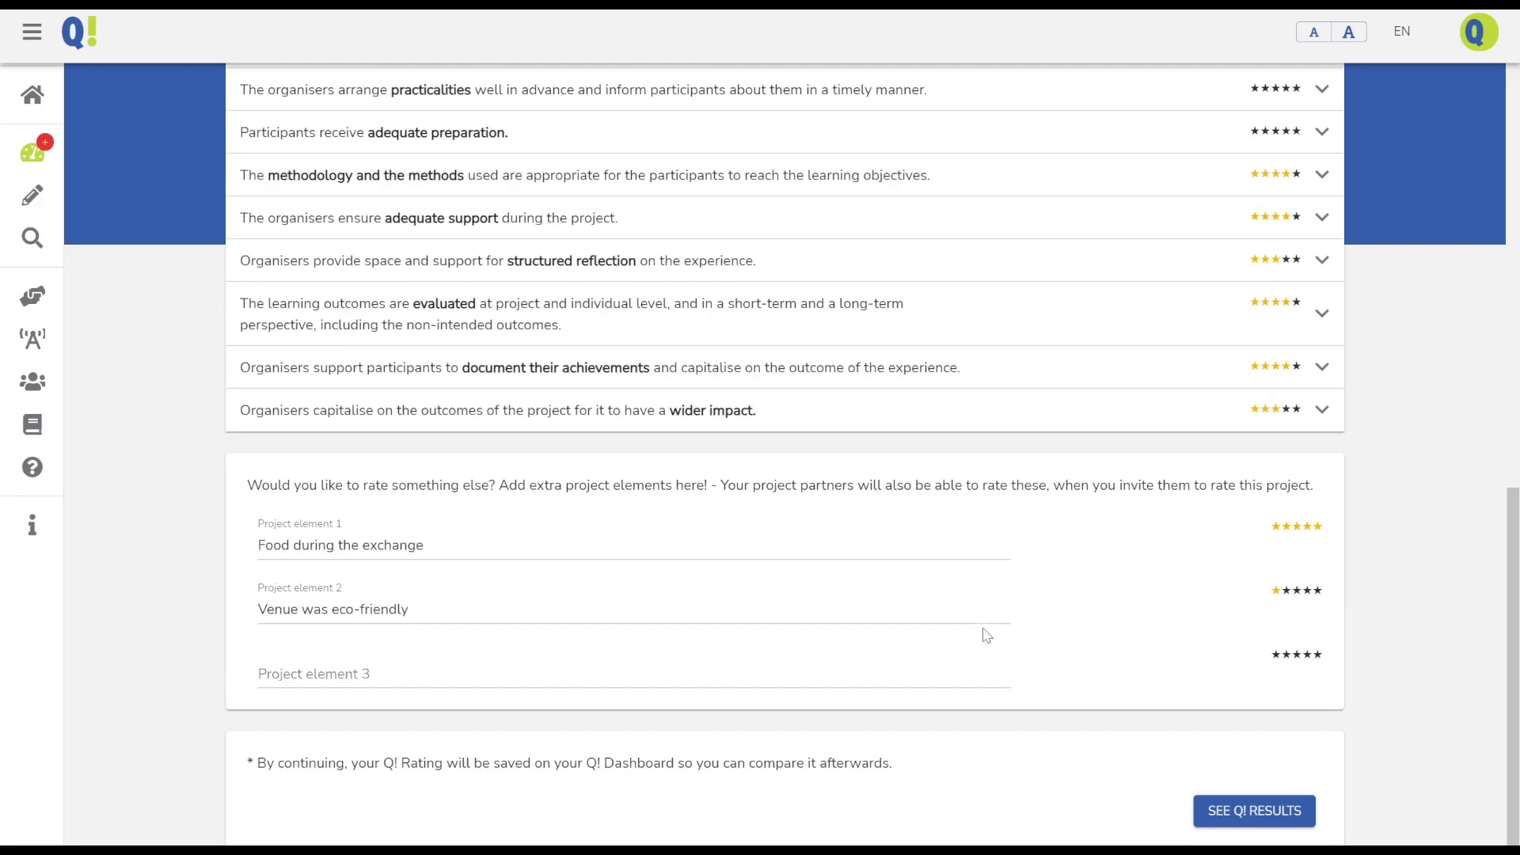
Save the rating, open the Let's play in nature! result (65%), and expand its criterion scores
{"action": "left_click", "coordinate": [1249, 826]}
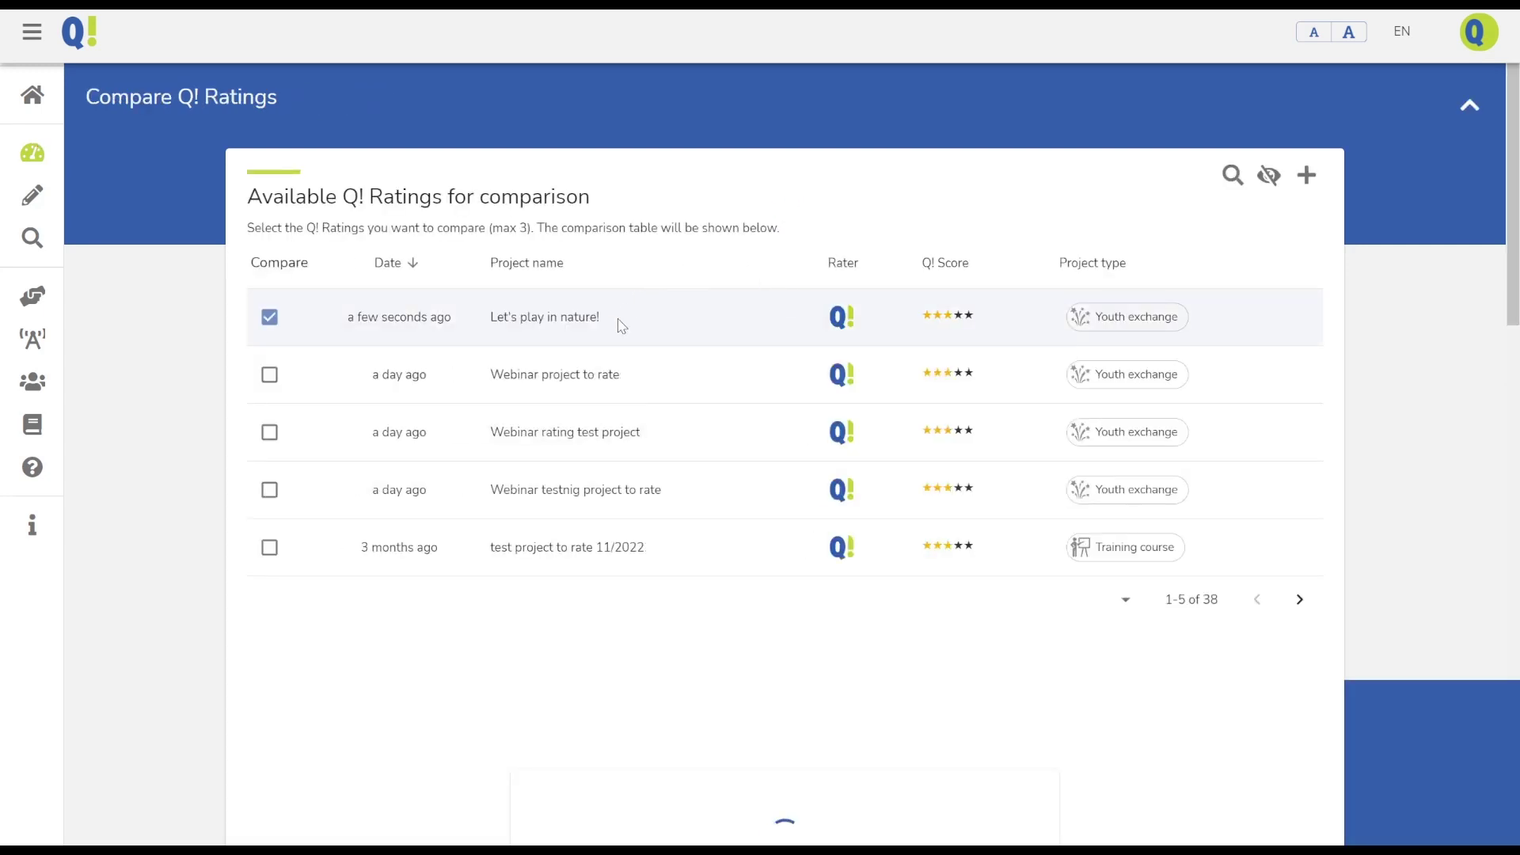
{"action": "left_click", "coordinate": [621, 325]}
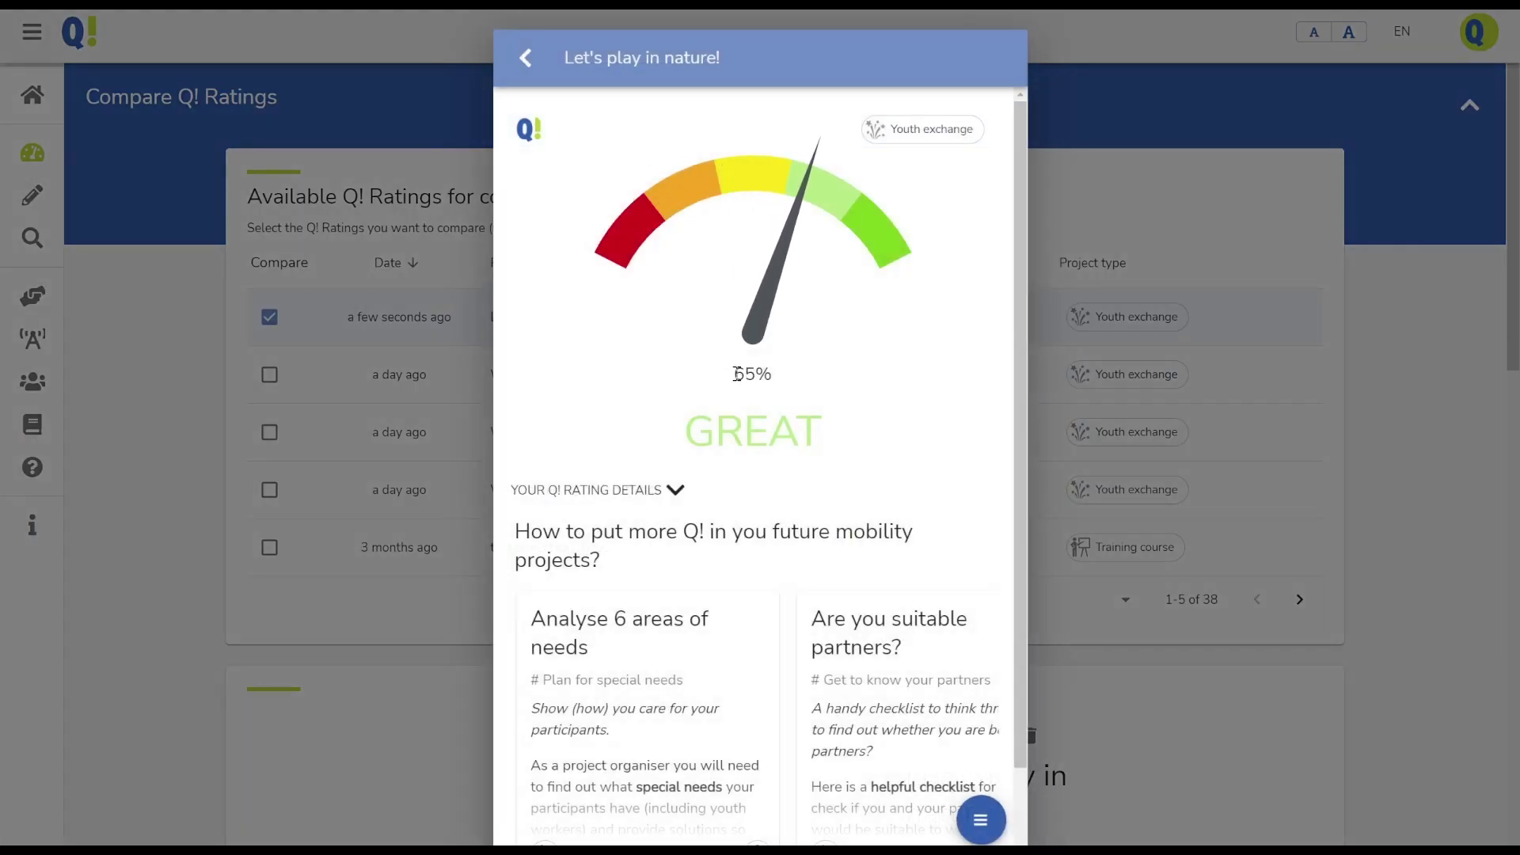
{"action": "left_click_drag", "start_coordinate": [737, 375], "coordinate": [807, 384]}
{"action": "left_click", "coordinate": [673, 491]}
{"action": "scroll", "coordinate": [679, 494], "scroll_direction": "down", "scroll_amount": 5}
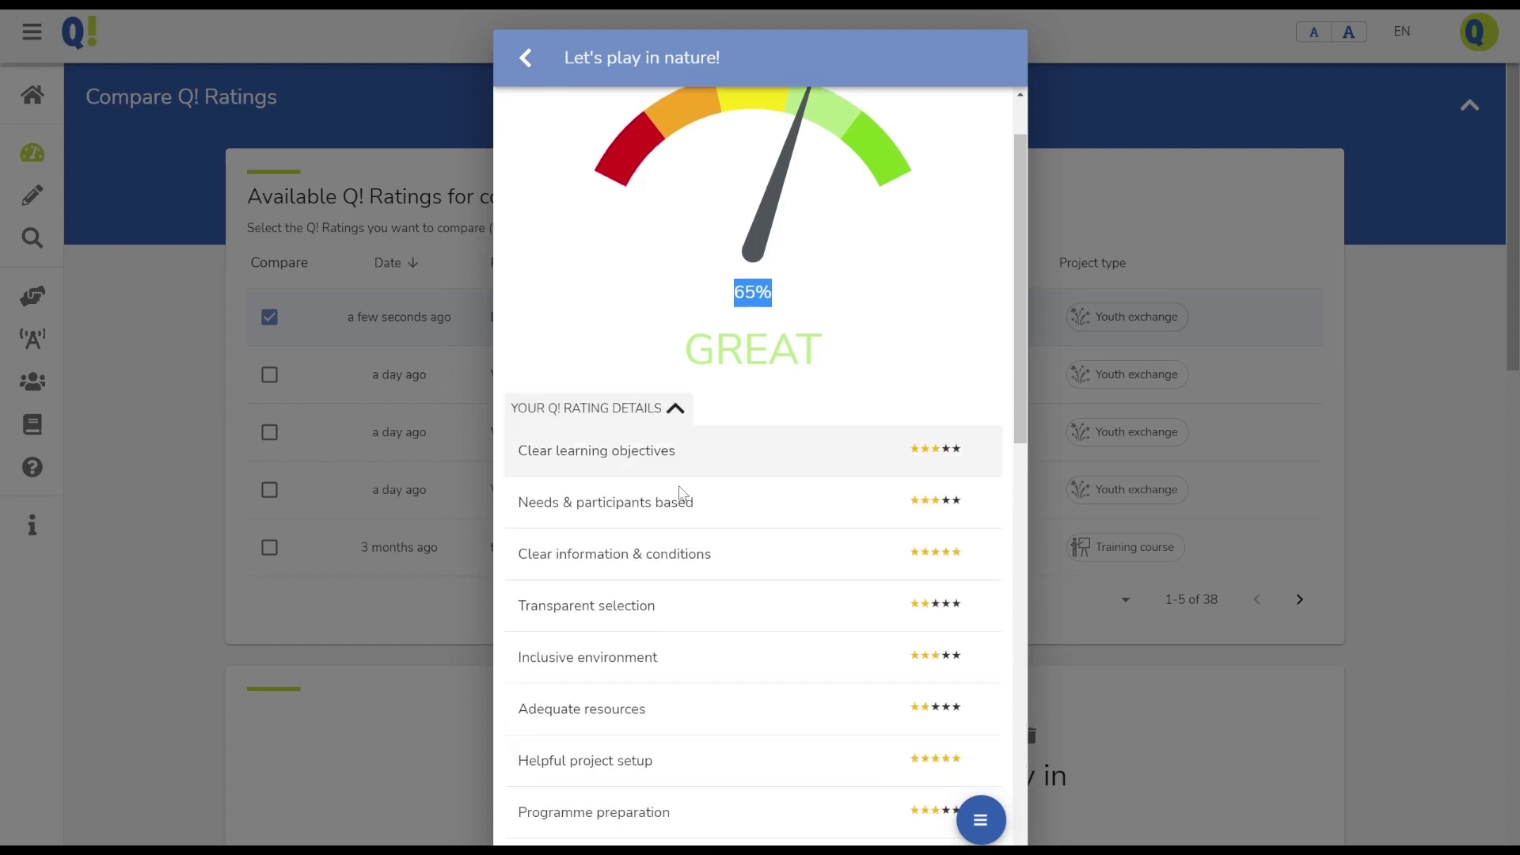
{"action": "scroll", "coordinate": [683, 494], "scroll_direction": "down", "scroll_amount": 10}
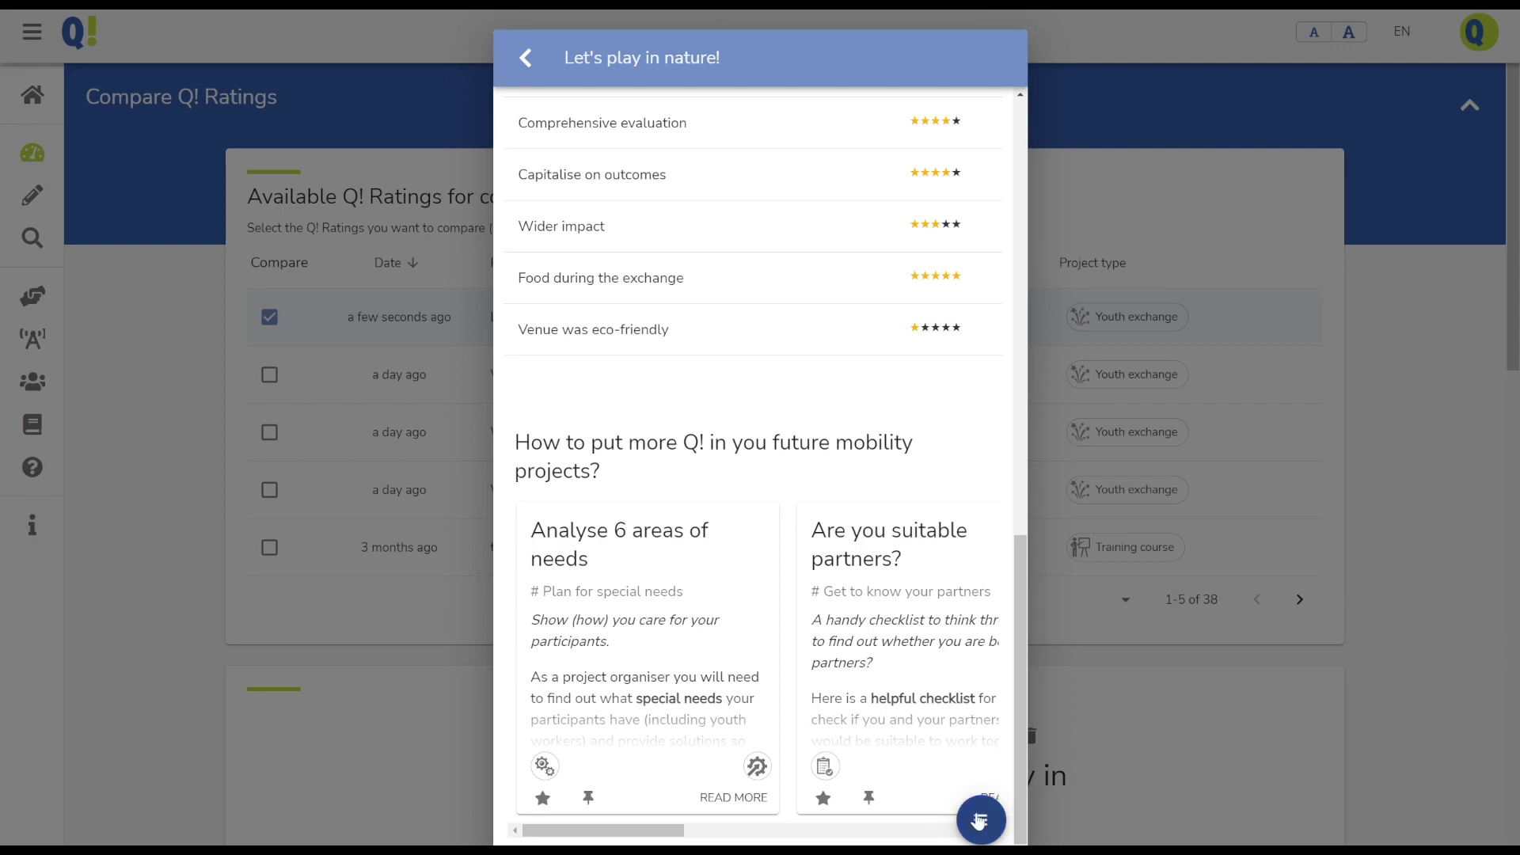
{"action": "left_click", "coordinate": [982, 823]}
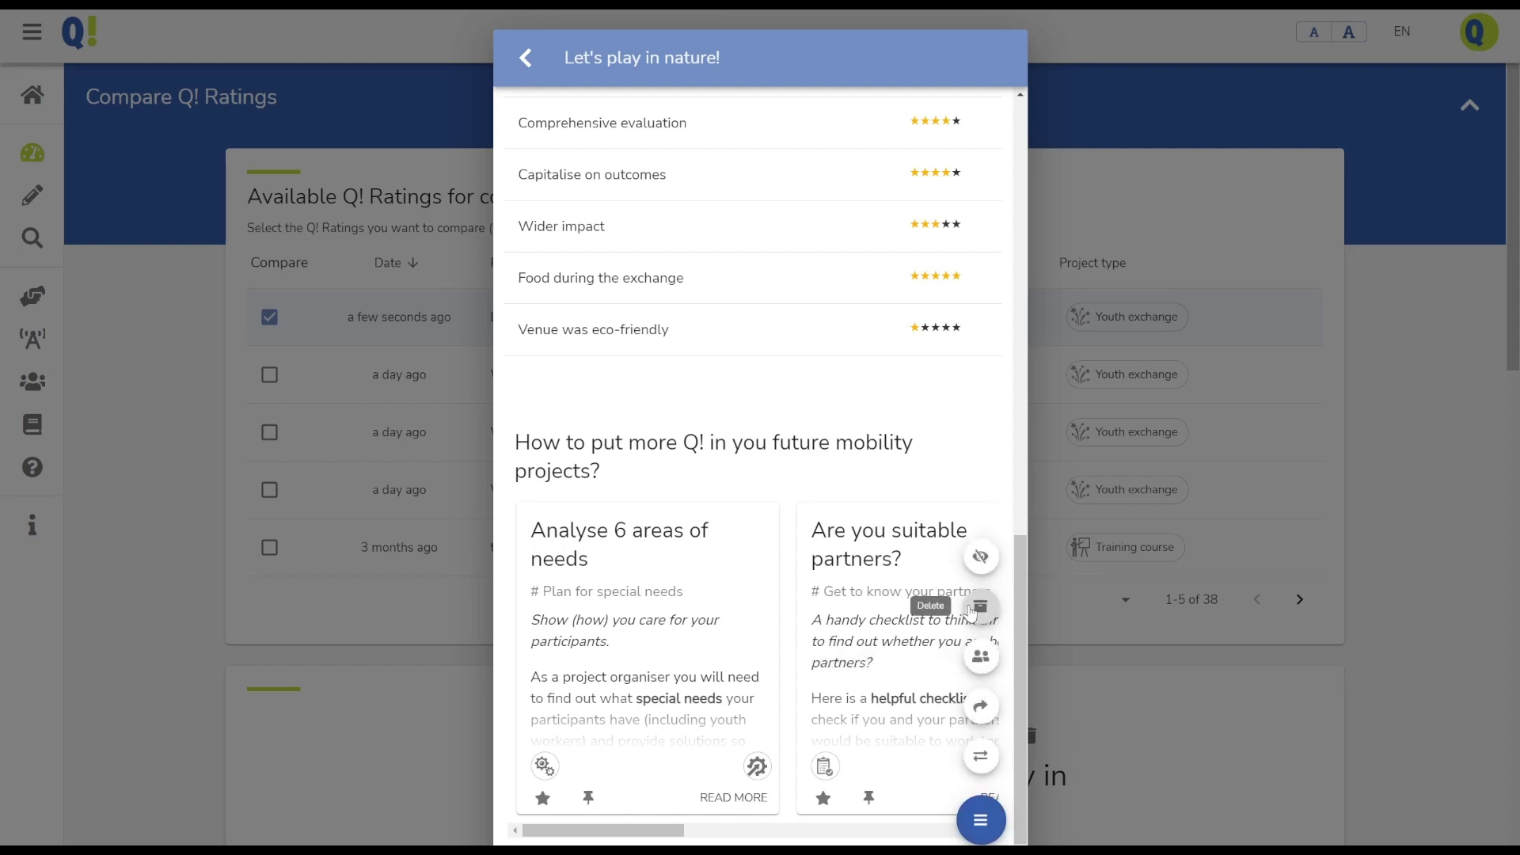
Invite a partner by e-mail to rate the project, adding a short personal request message
{"action": "left_click", "coordinate": [974, 660]}
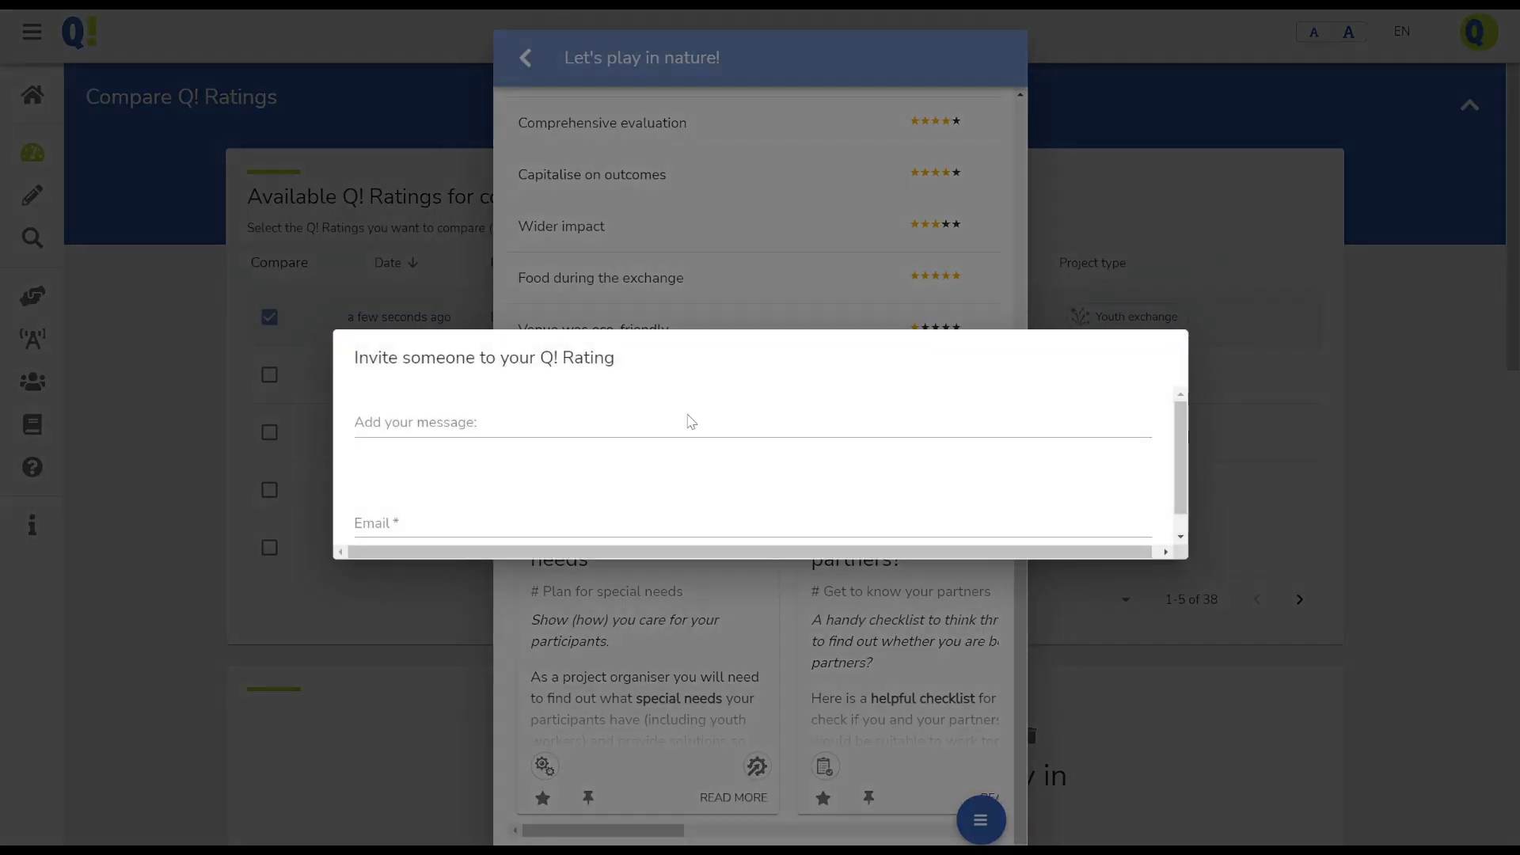
{"action": "left_click", "coordinate": [384, 434]}
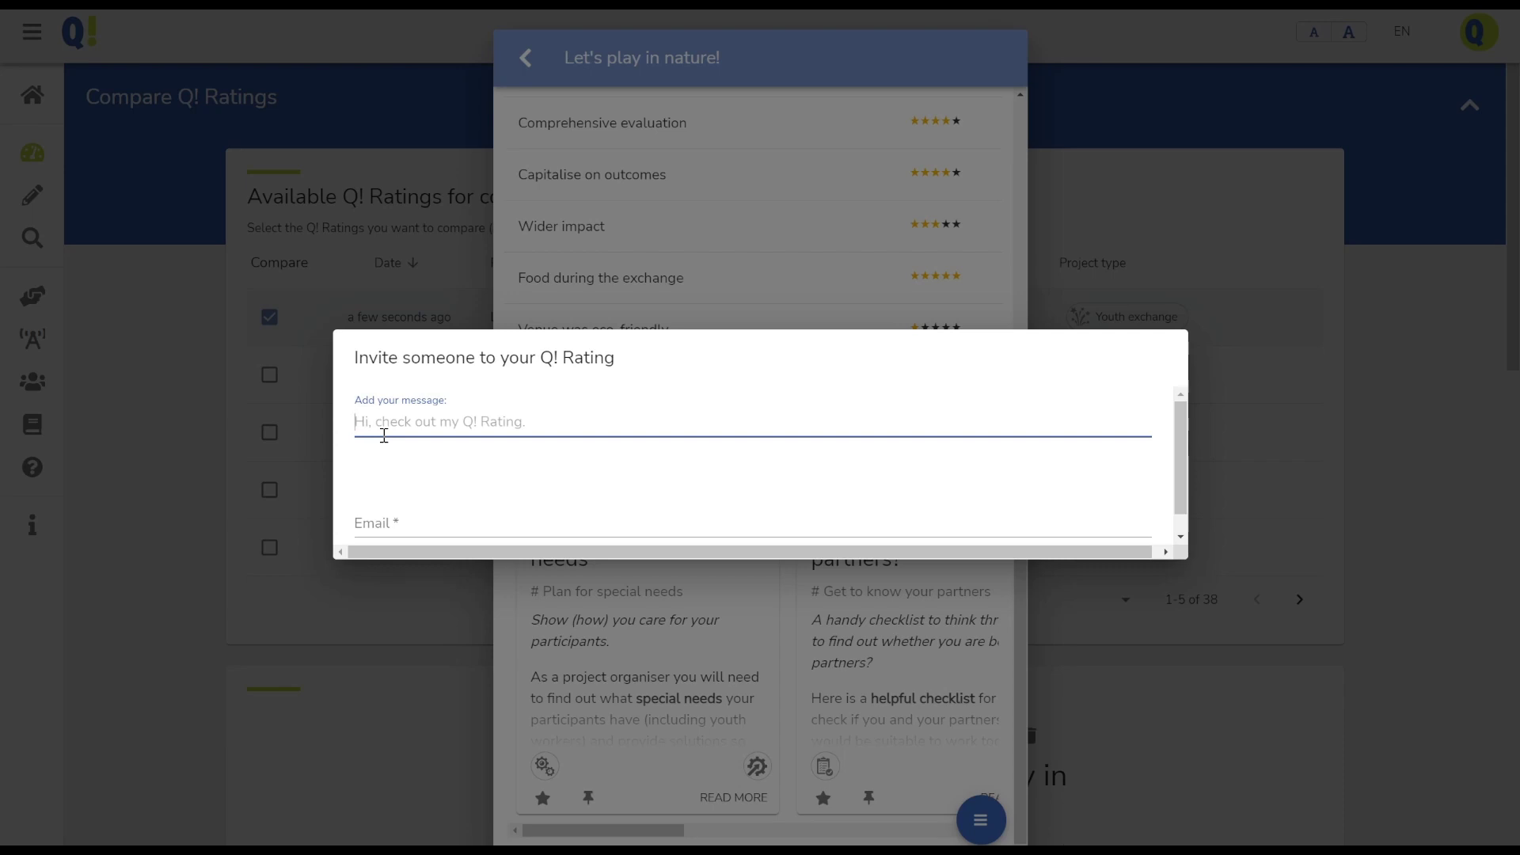
{"action": "type", "text": "Hello Mar"}
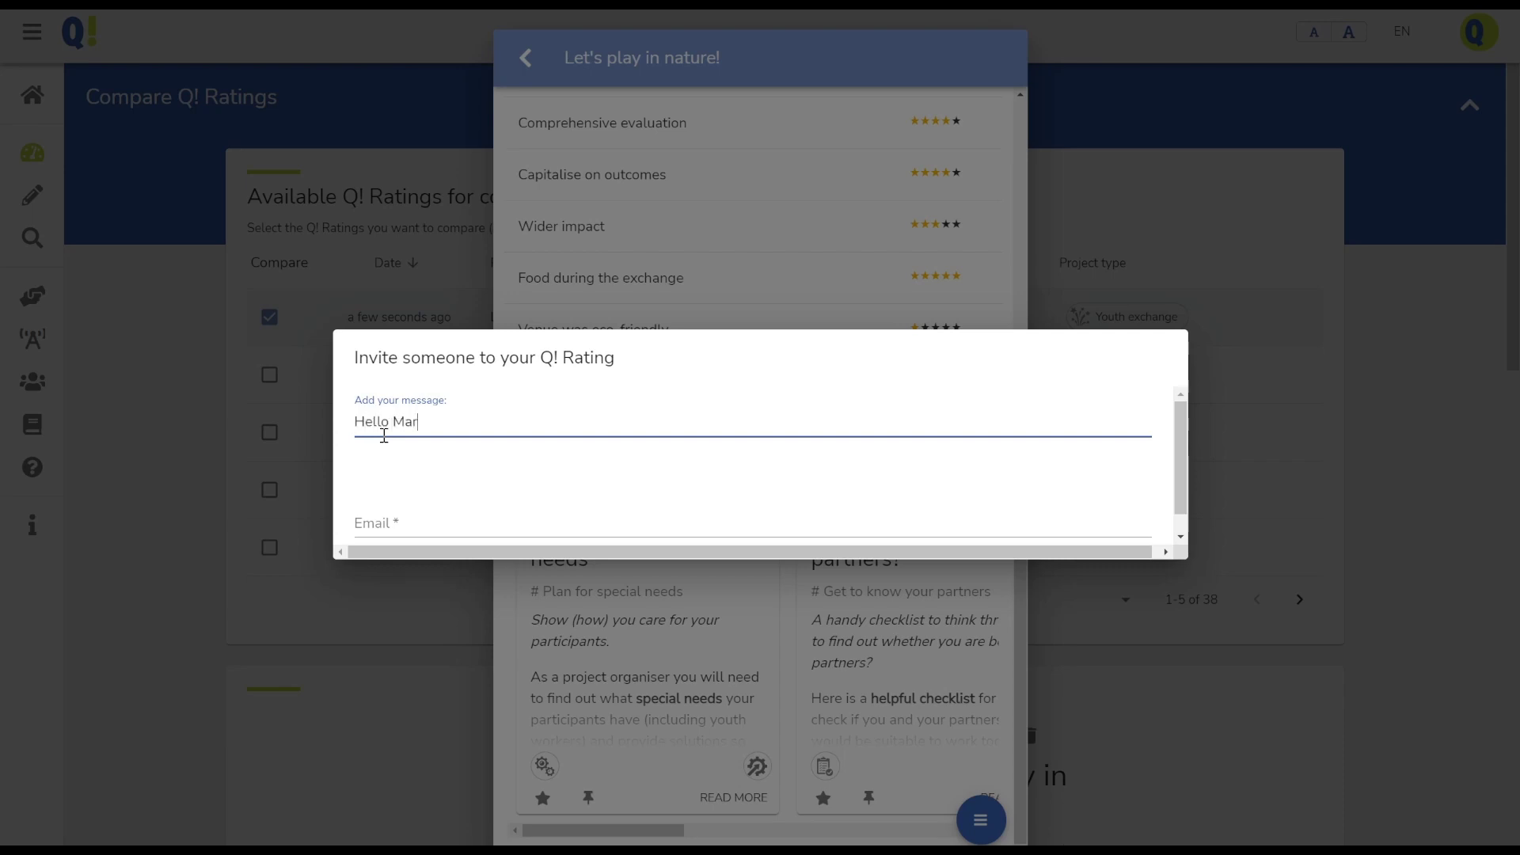
{"action": "type", "text": "k, I would like to kindly "}
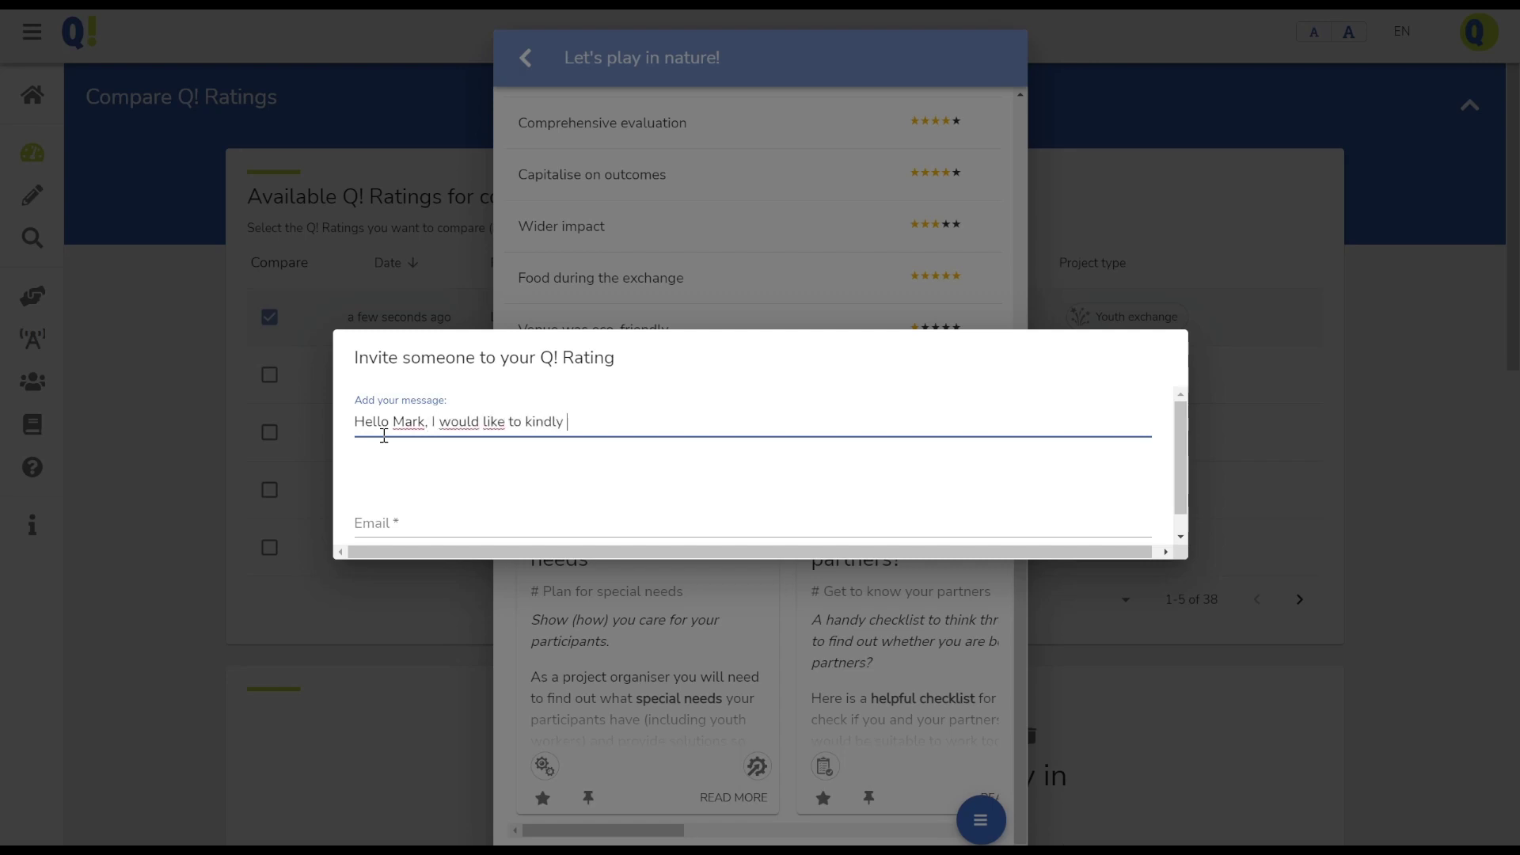
{"action": "type", "text": "ask you to rate the proejct os ours. Thx! Peter"}
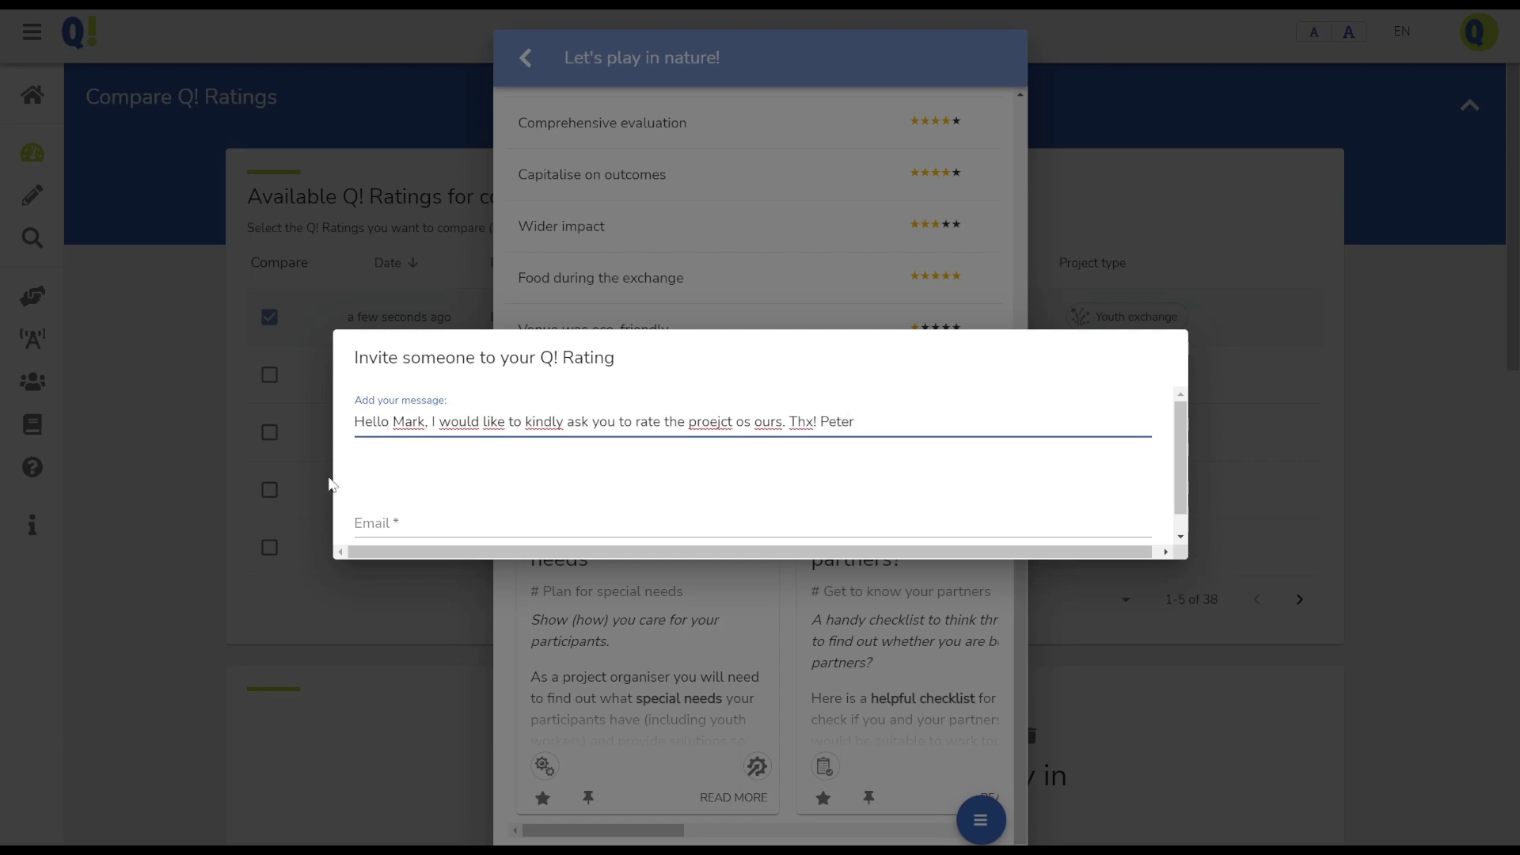
{"action": "left_click", "coordinate": [378, 525]}
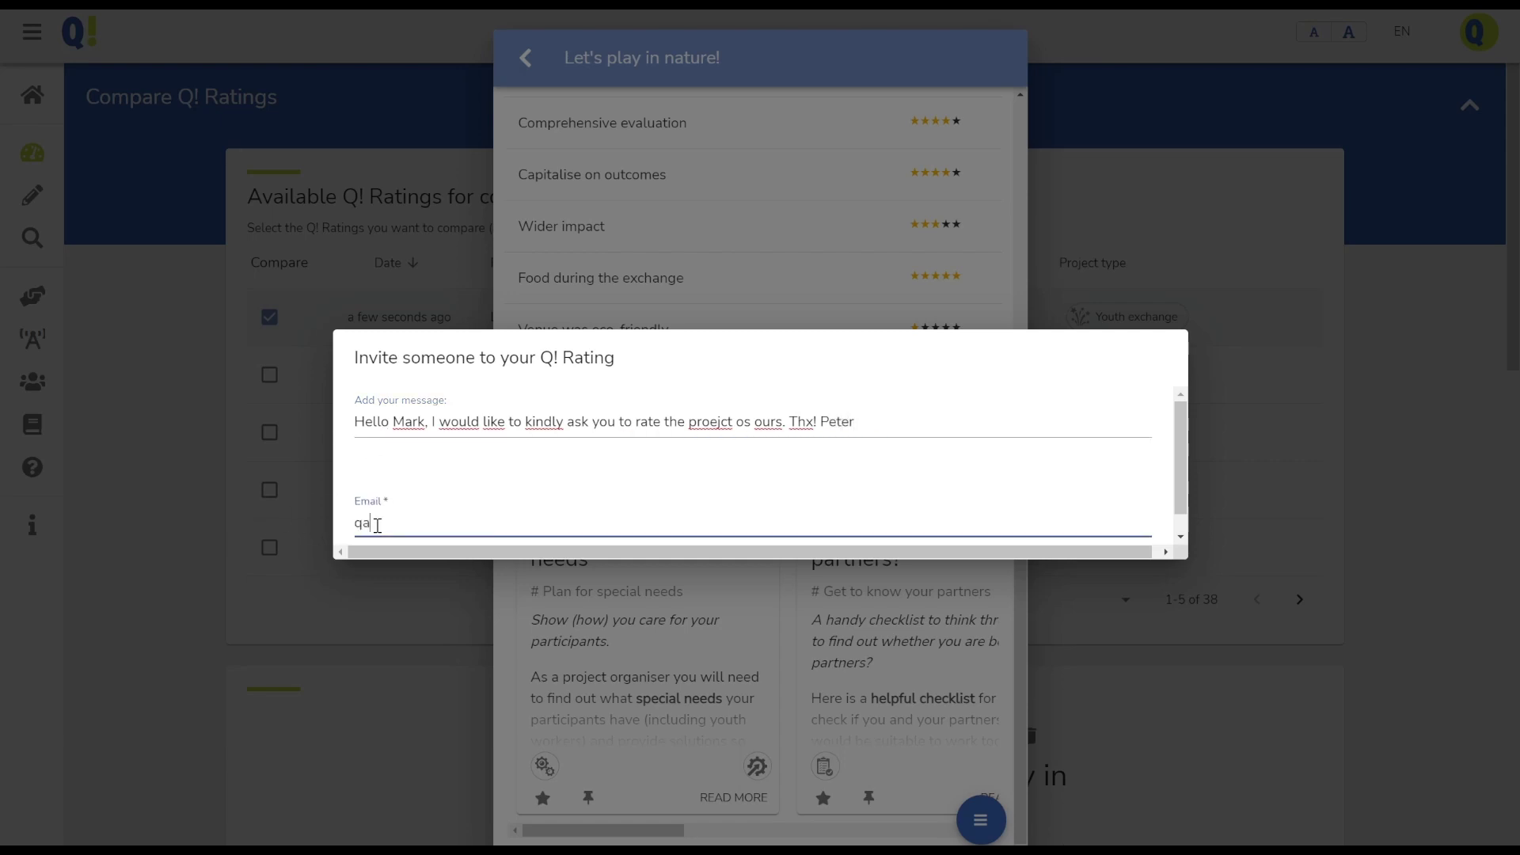
{"action": "left_click", "coordinate": [456, 549]}
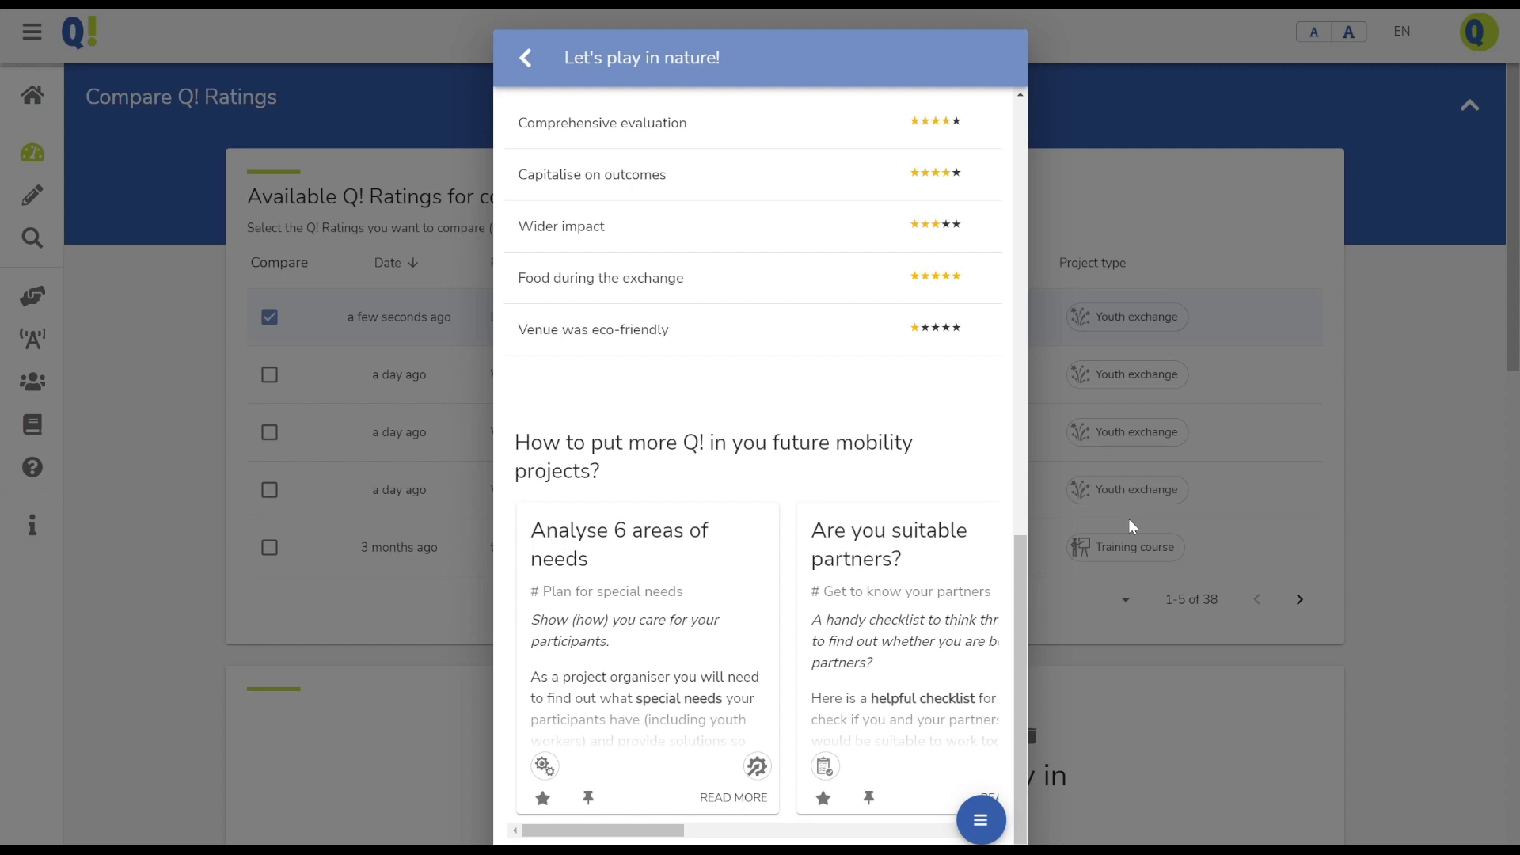
View the rating's Share options, dismiss them, and close the Let's play in nature! result
{"action": "left_click", "coordinate": [980, 820]}
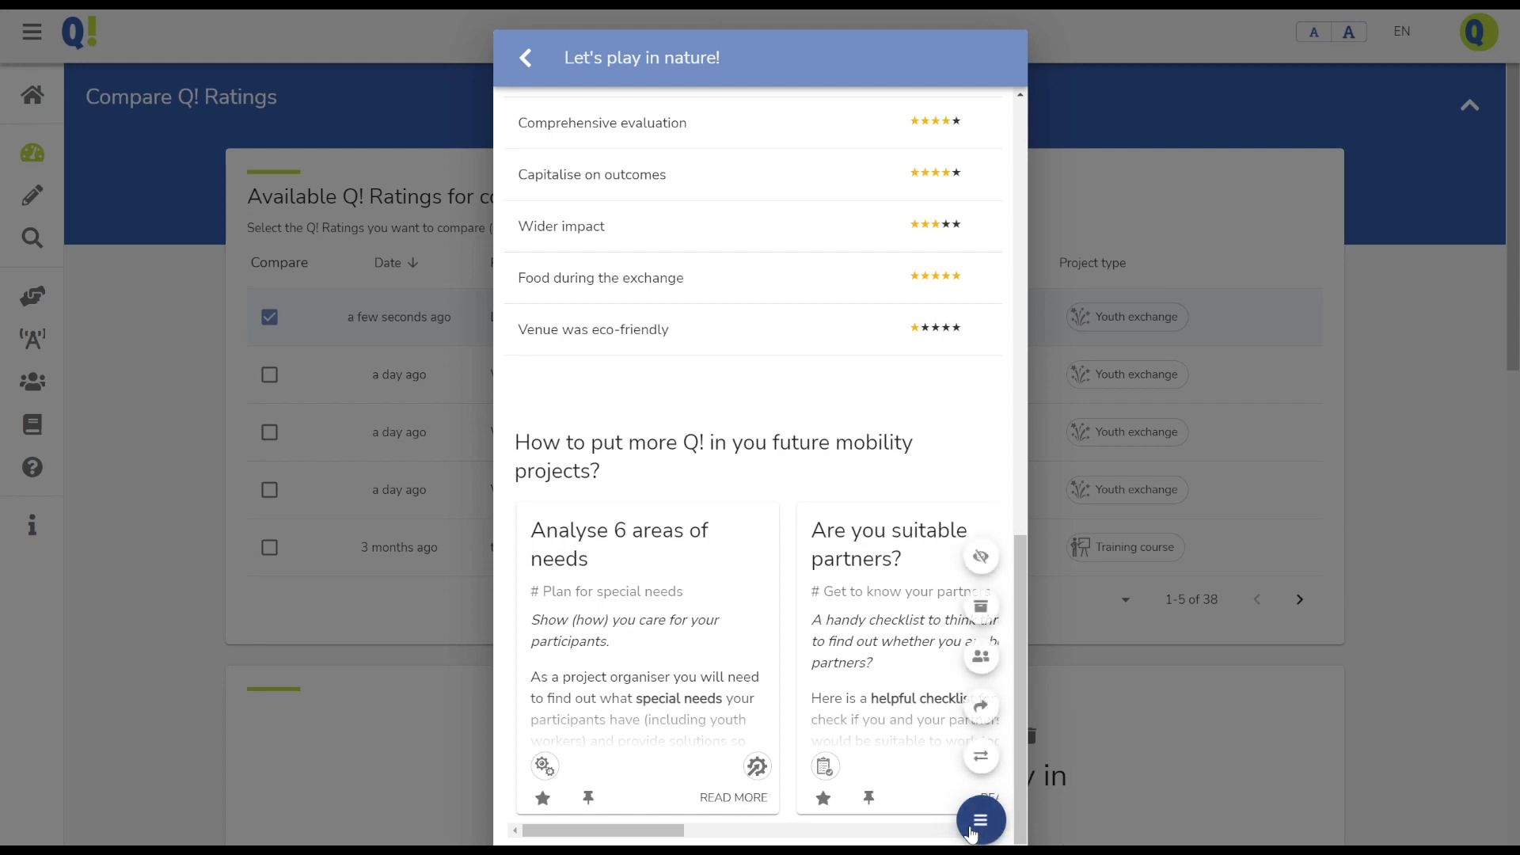
{"action": "left_click", "coordinate": [981, 714]}
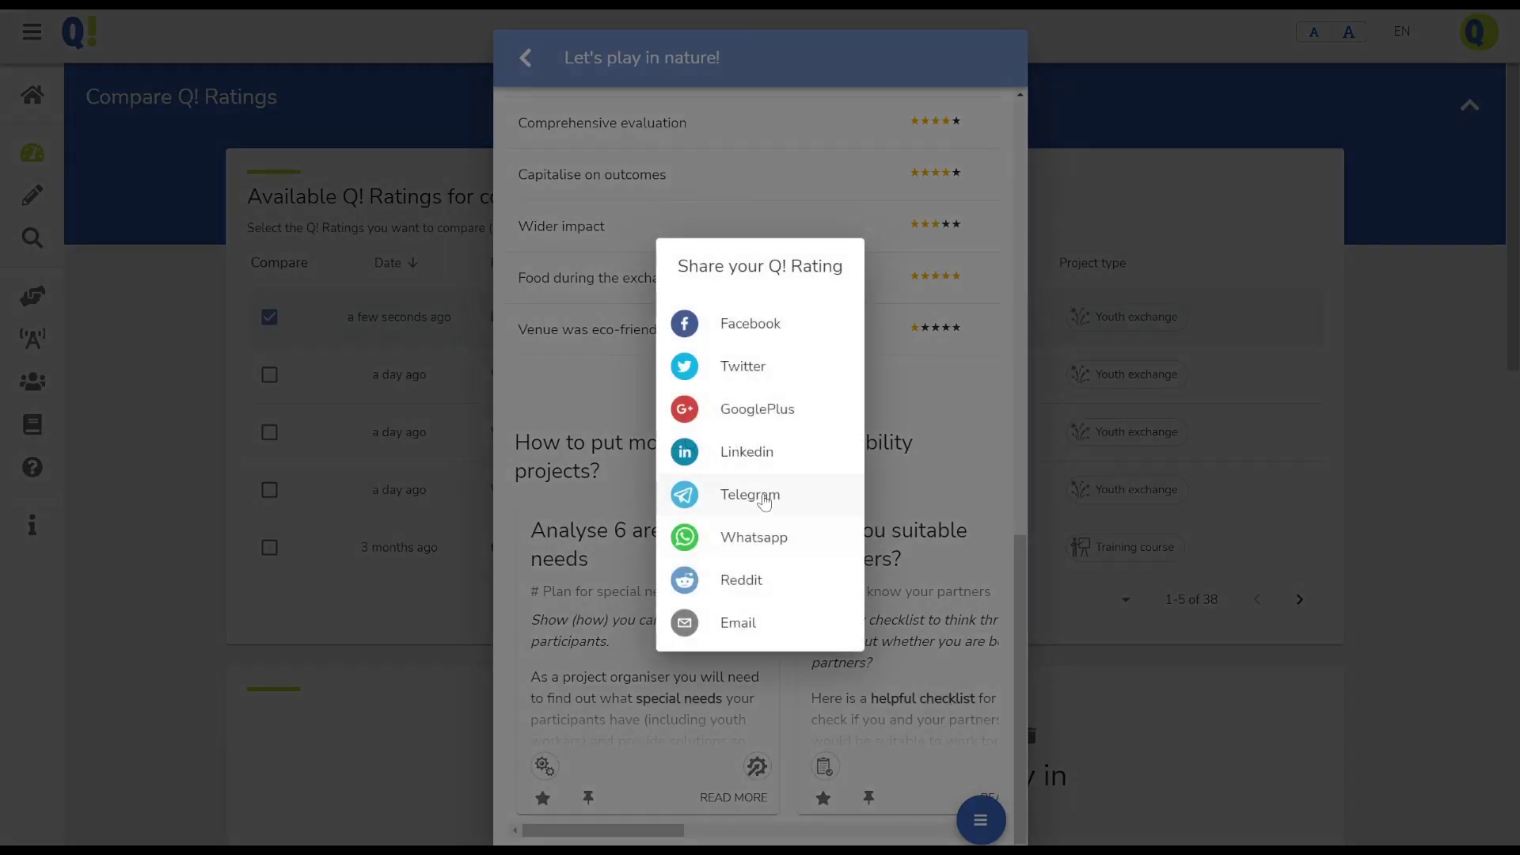
{"action": "left_click", "coordinate": [1009, 454]}
{"action": "left_click", "coordinate": [980, 818]}
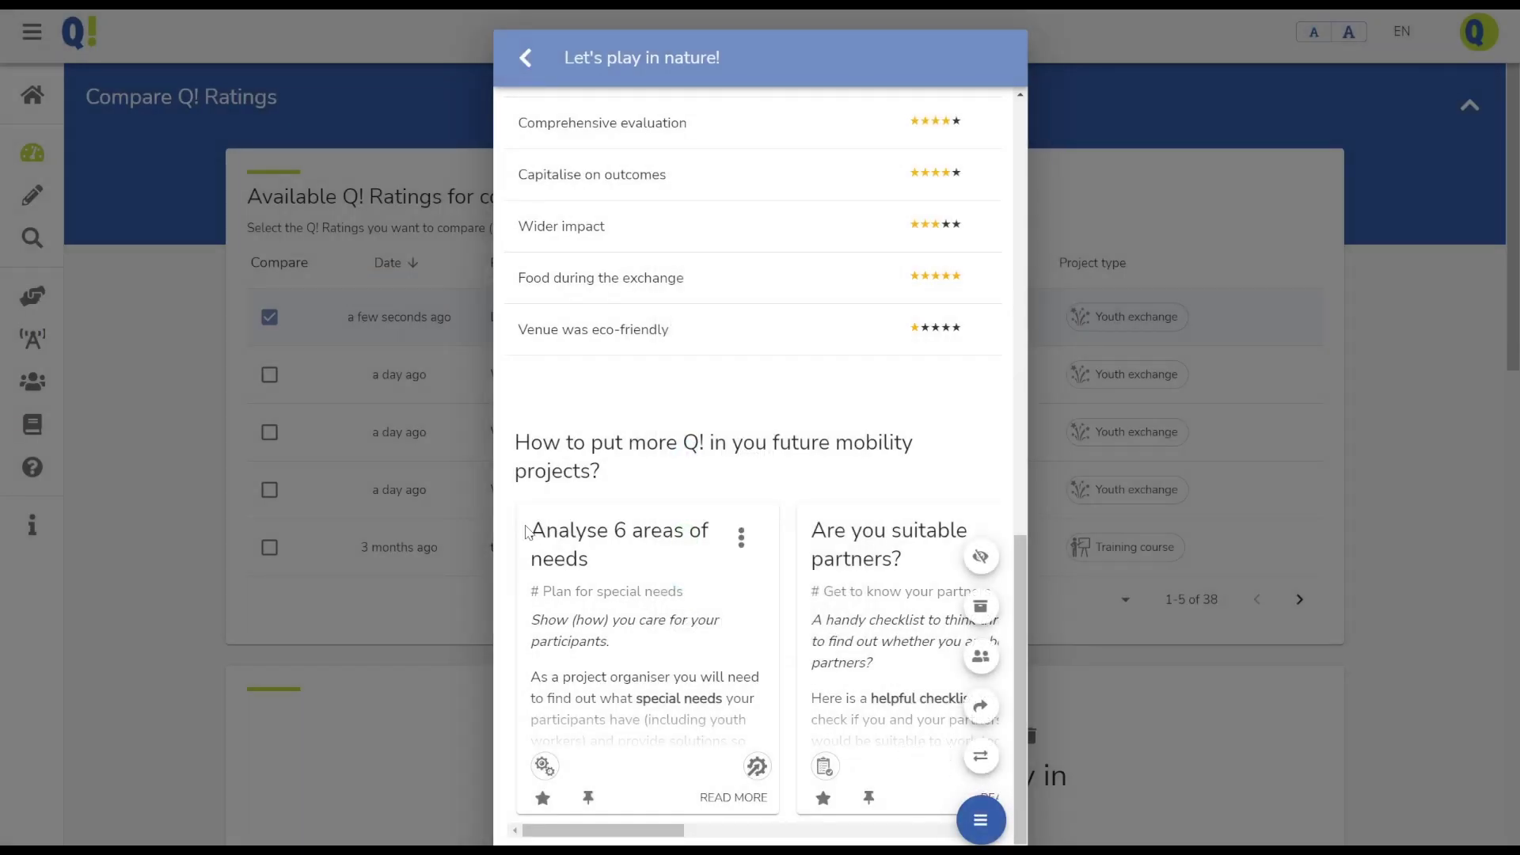
{"action": "left_click", "coordinate": [144, 367]}
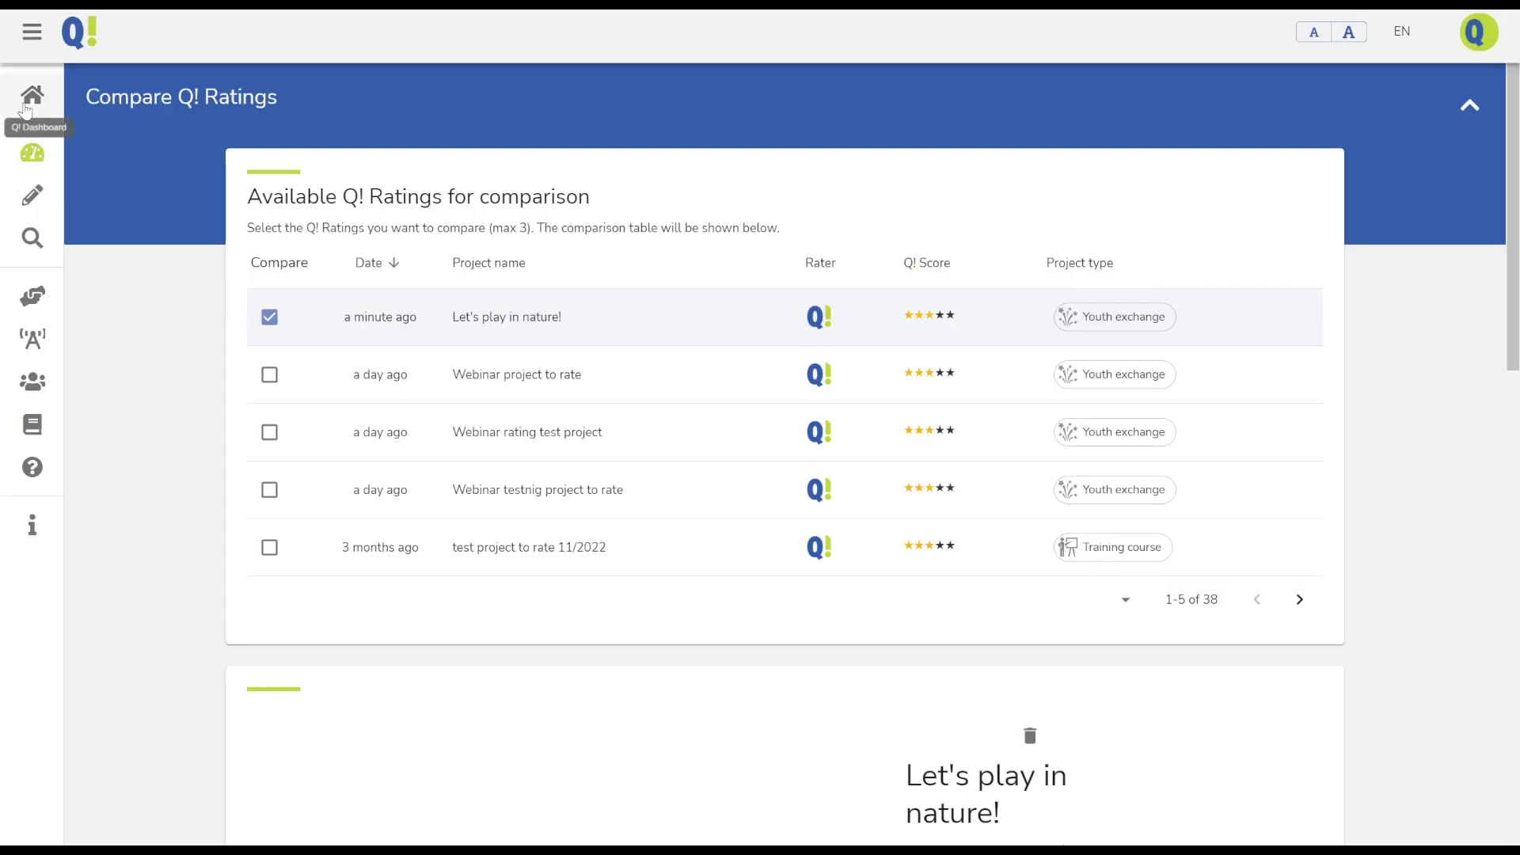
From the Dashboard, tick Let's play in nature! and Webinar project to rate, then compare them
{"action": "left_click", "coordinate": [26, 109]}
{"action": "scroll", "coordinate": [678, 407], "scroll_direction": "down", "scroll_amount": 8}
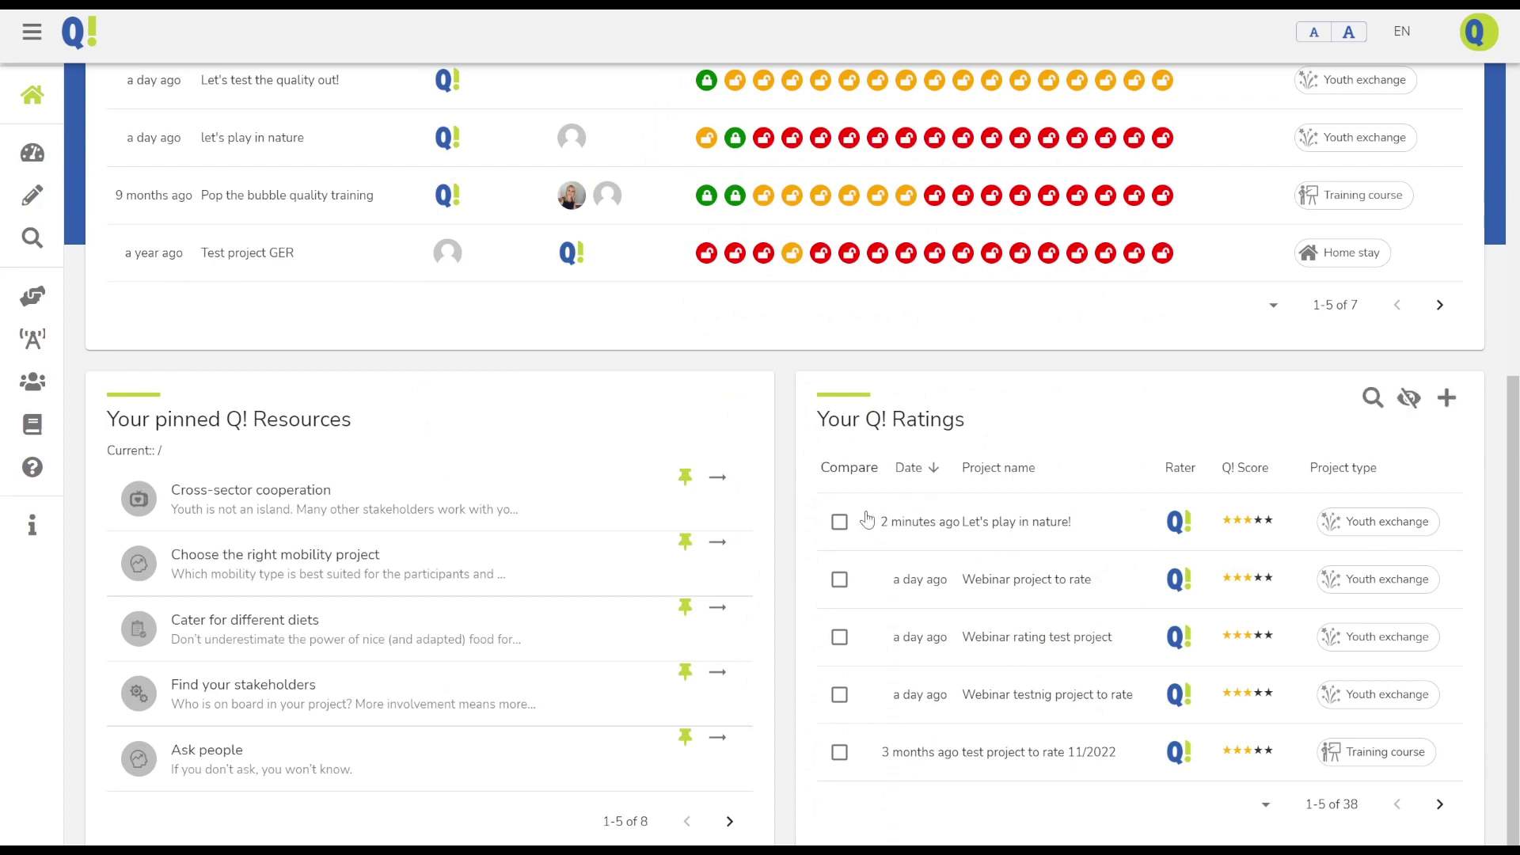
{"action": "left_click", "coordinate": [837, 528]}
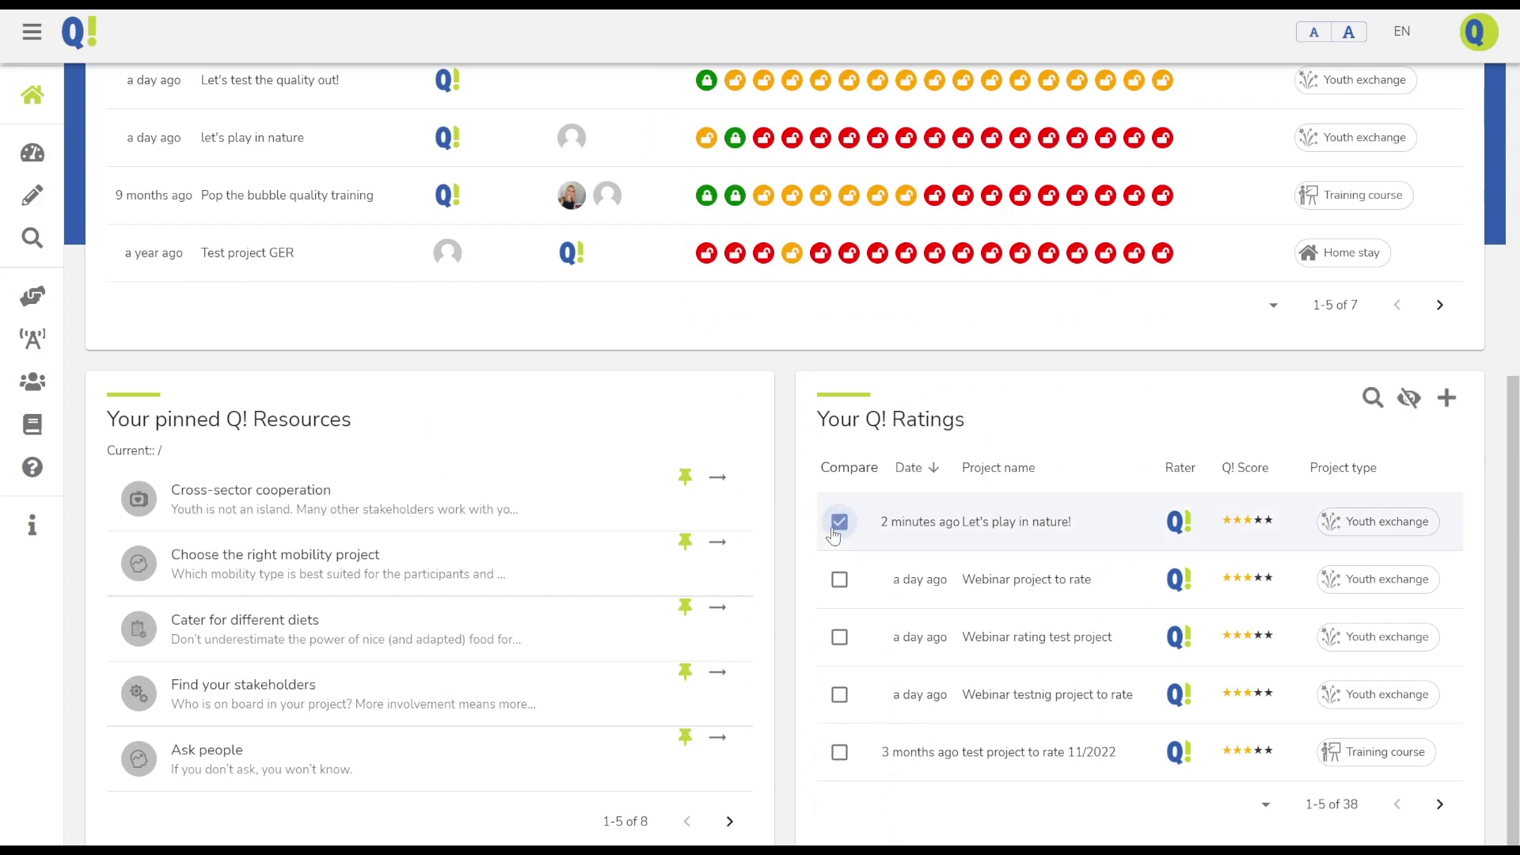
{"action": "left_click", "coordinate": [840, 577]}
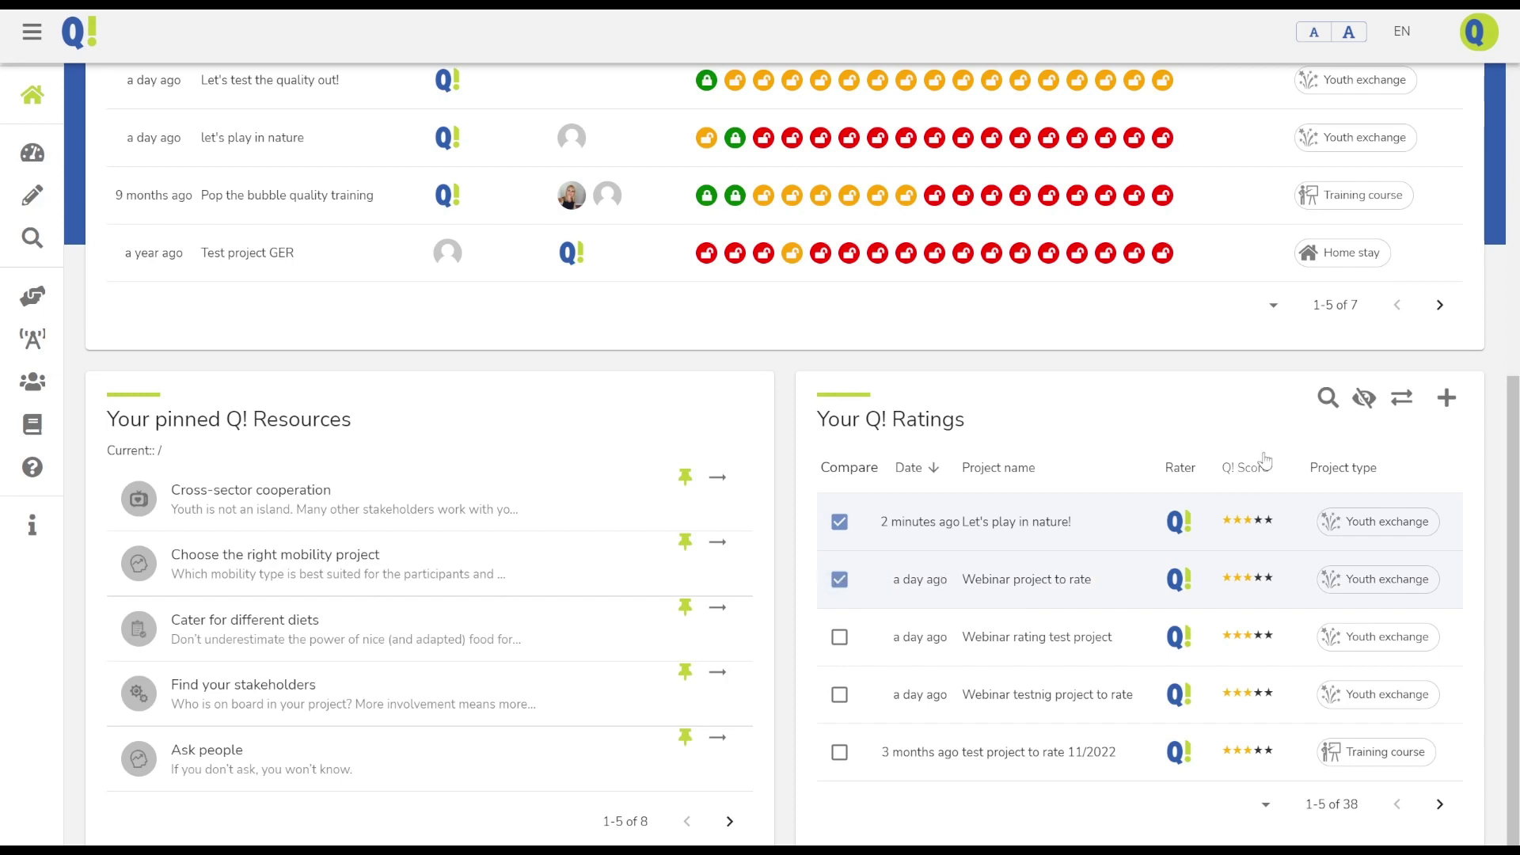
{"action": "left_click", "coordinate": [1403, 400]}
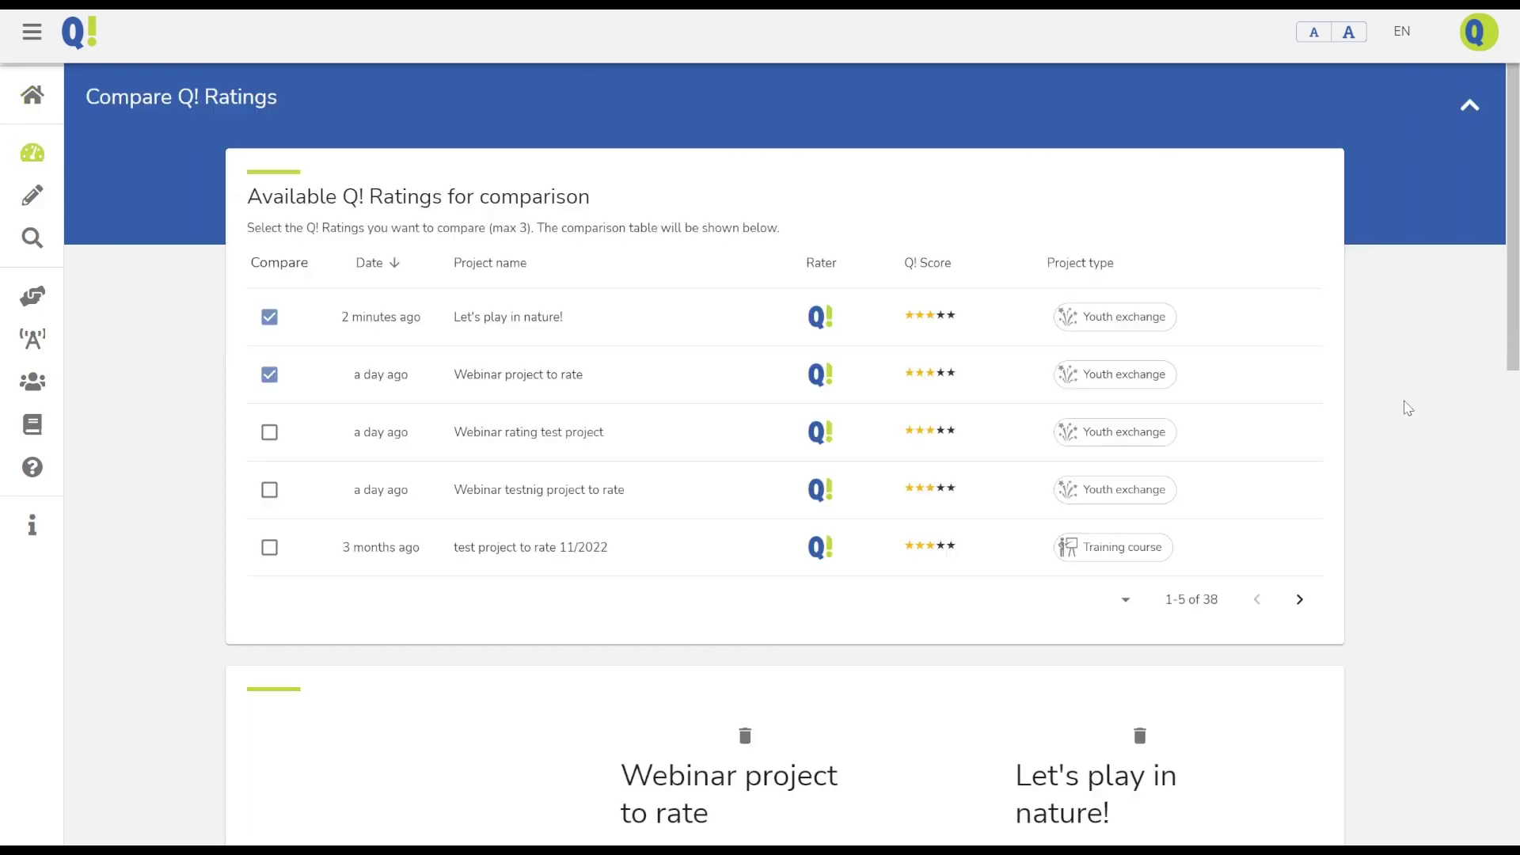
Scroll through the Compare Q! Ratings table to review both projects' scores side by side
{"action": "scroll", "coordinate": [983, 439], "scroll_direction": "down", "scroll_amount": 5}
{"action": "scroll", "coordinate": [986, 440], "scroll_direction": "down", "scroll_amount": 3}
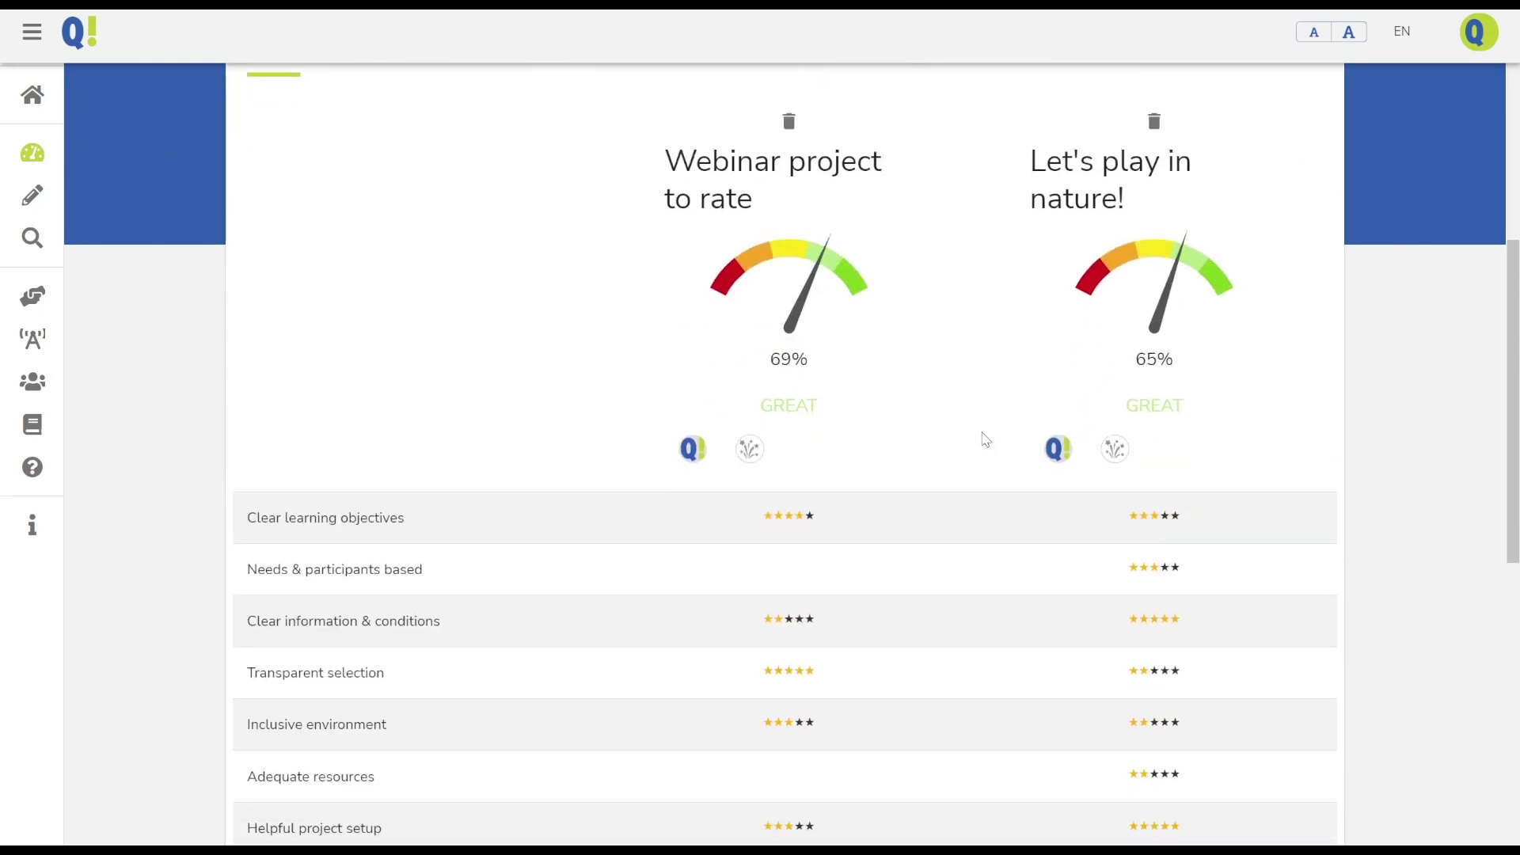
{"action": "scroll", "coordinate": [985, 440], "scroll_direction": "up", "scroll_amount": 2}
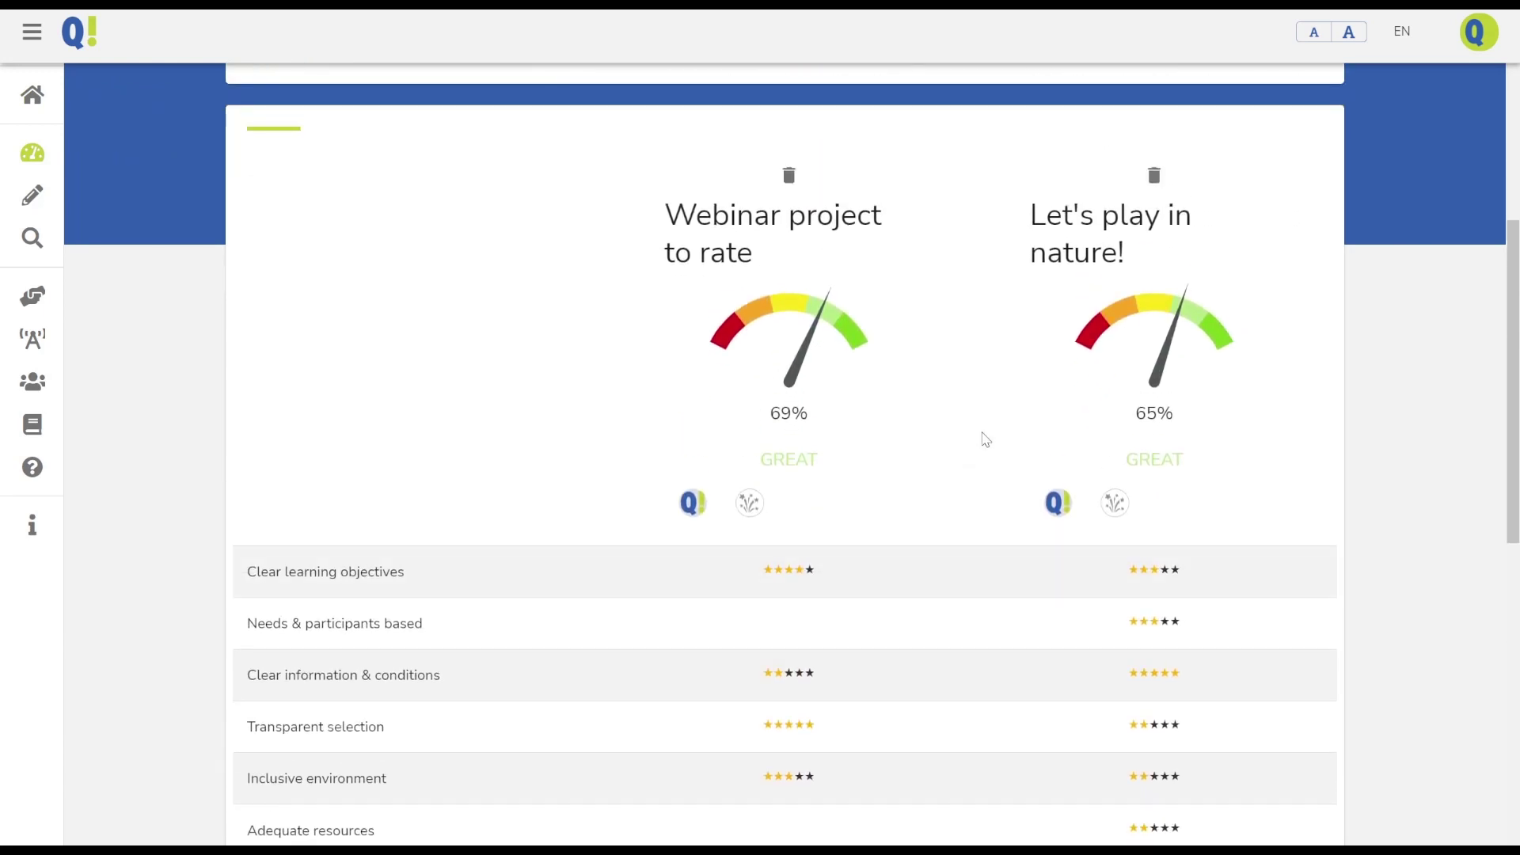
{"action": "scroll", "coordinate": [986, 441], "scroll_direction": "down", "scroll_amount": 1}
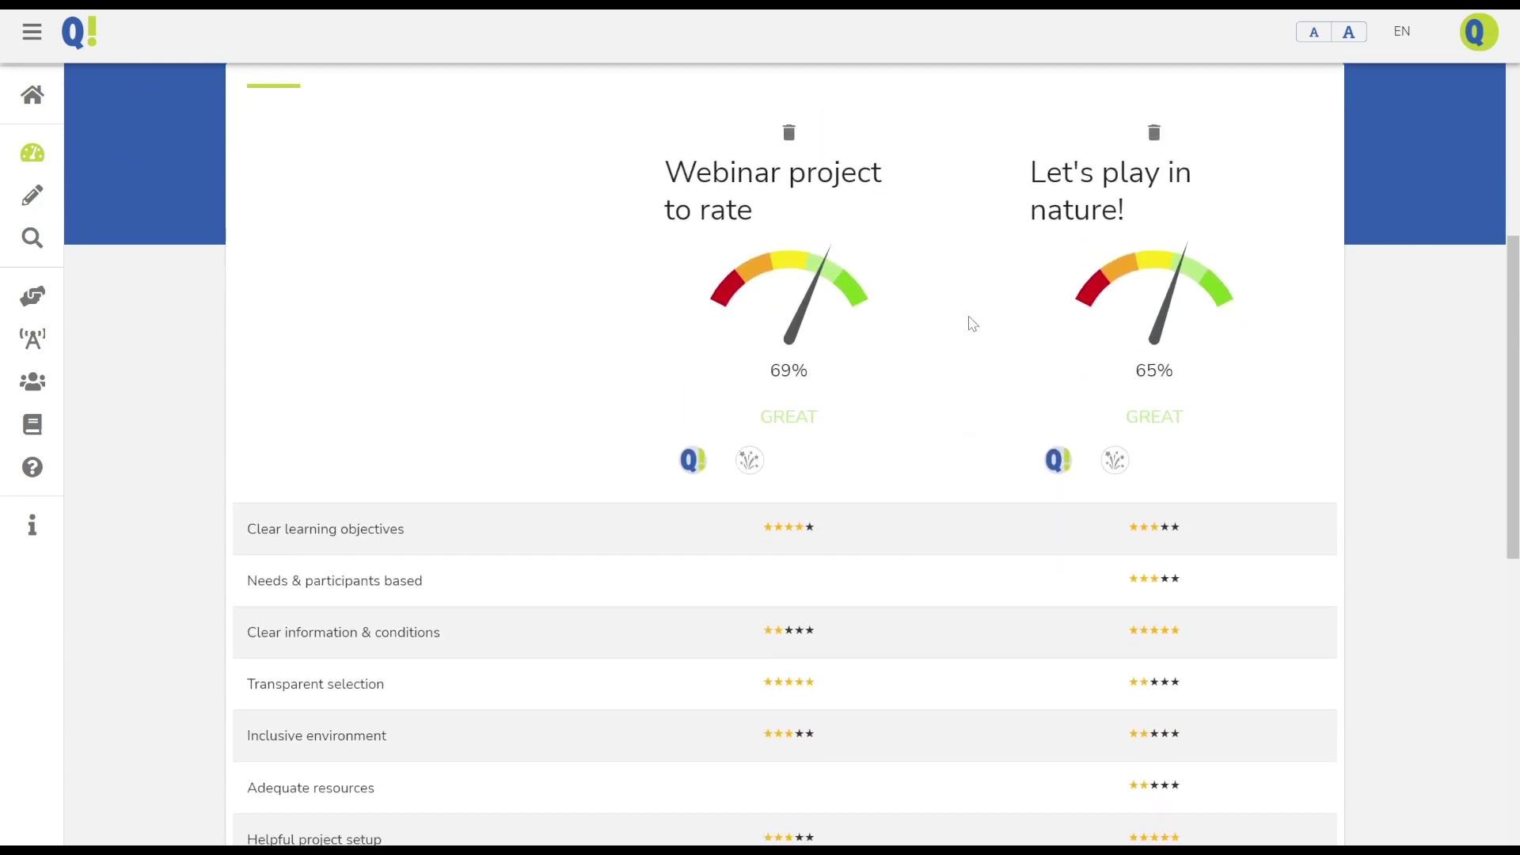
{"action": "scroll", "coordinate": [970, 322], "scroll_direction": "down", "scroll_amount": 3}
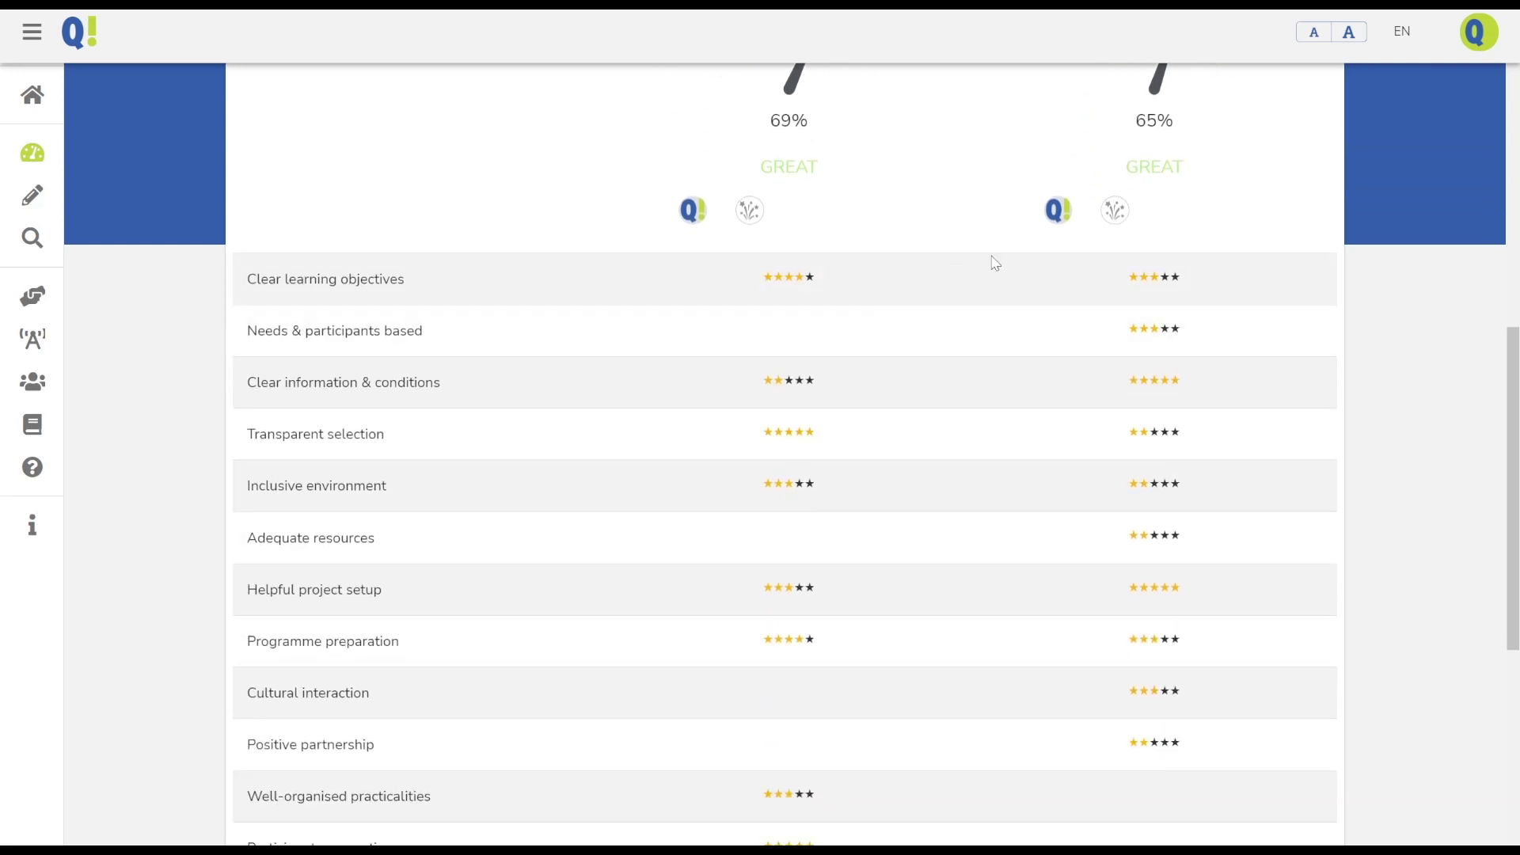
{"action": "scroll", "coordinate": [853, 182], "scroll_direction": "up", "scroll_amount": 1}
{"action": "scroll", "coordinate": [852, 182], "scroll_direction": "up", "scroll_amount": 2}
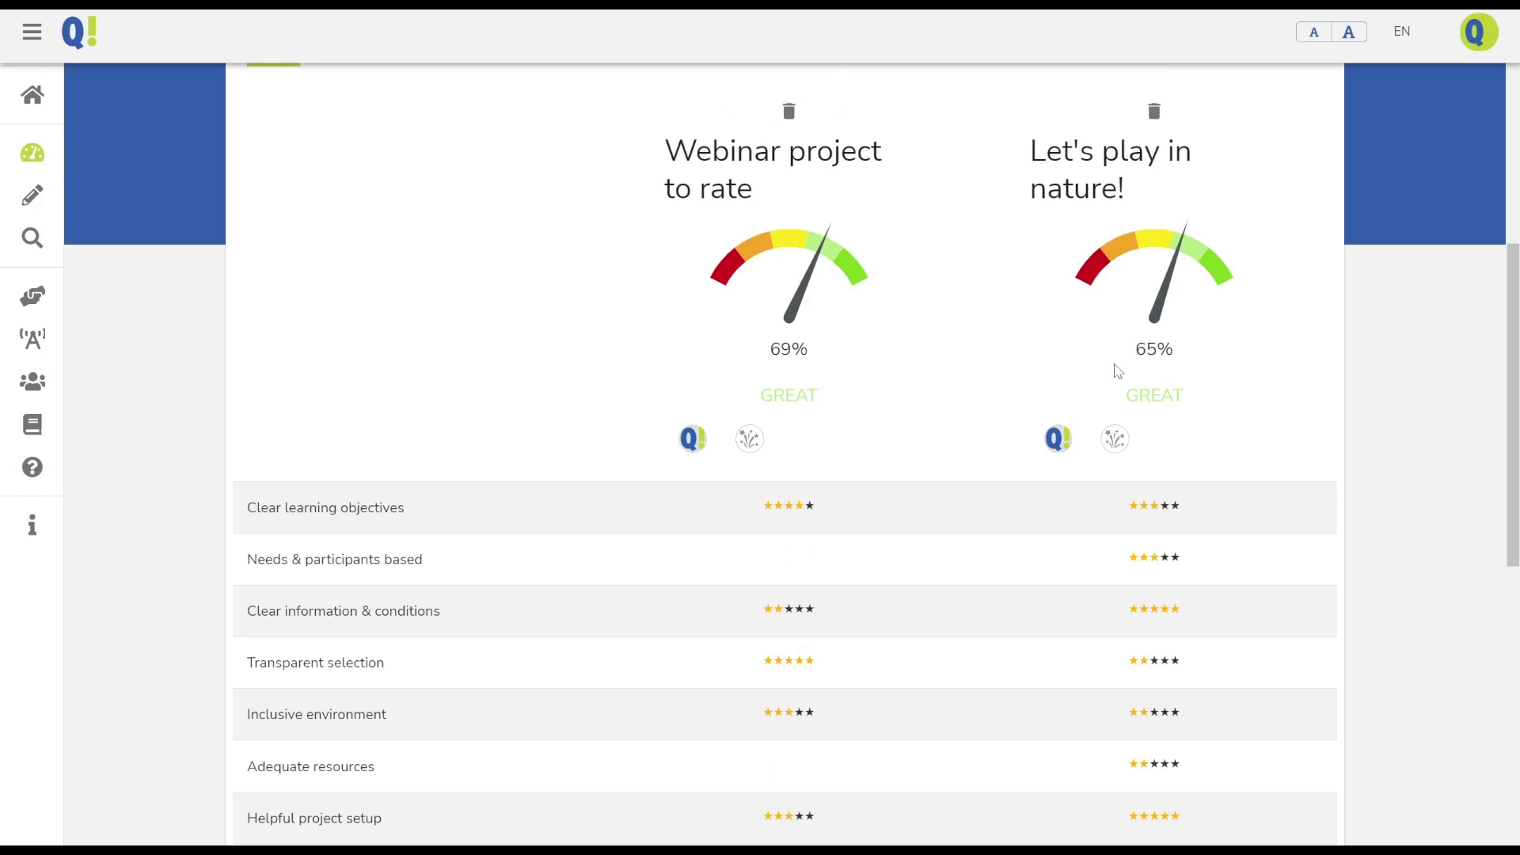
{"action": "scroll", "coordinate": [1110, 346], "scroll_direction": "down", "scroll_amount": 4}
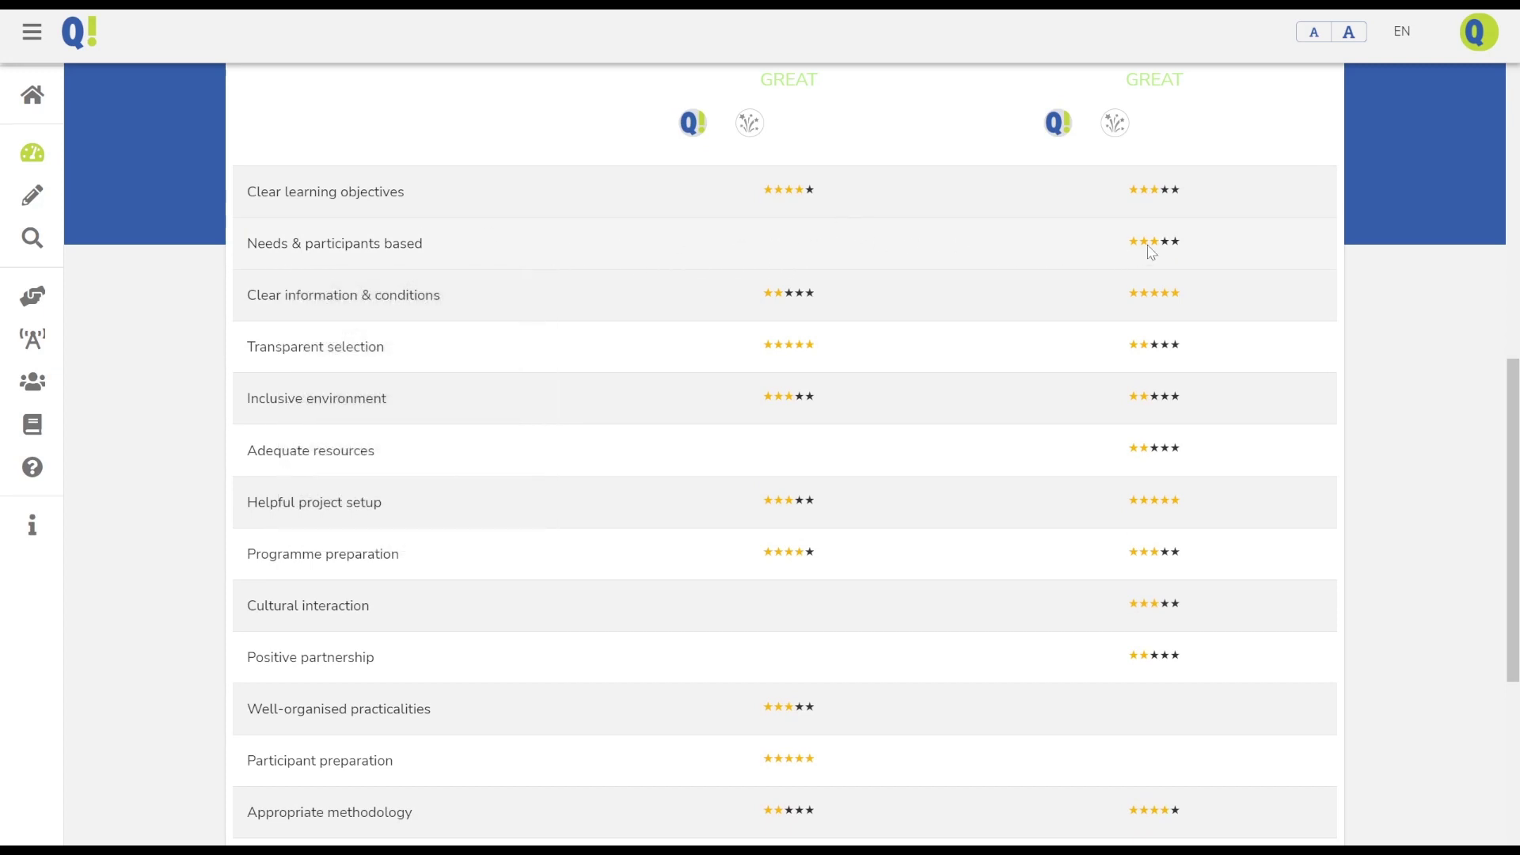
{"action": "scroll", "coordinate": [967, 366], "scroll_direction": "down", "scroll_amount": 4}
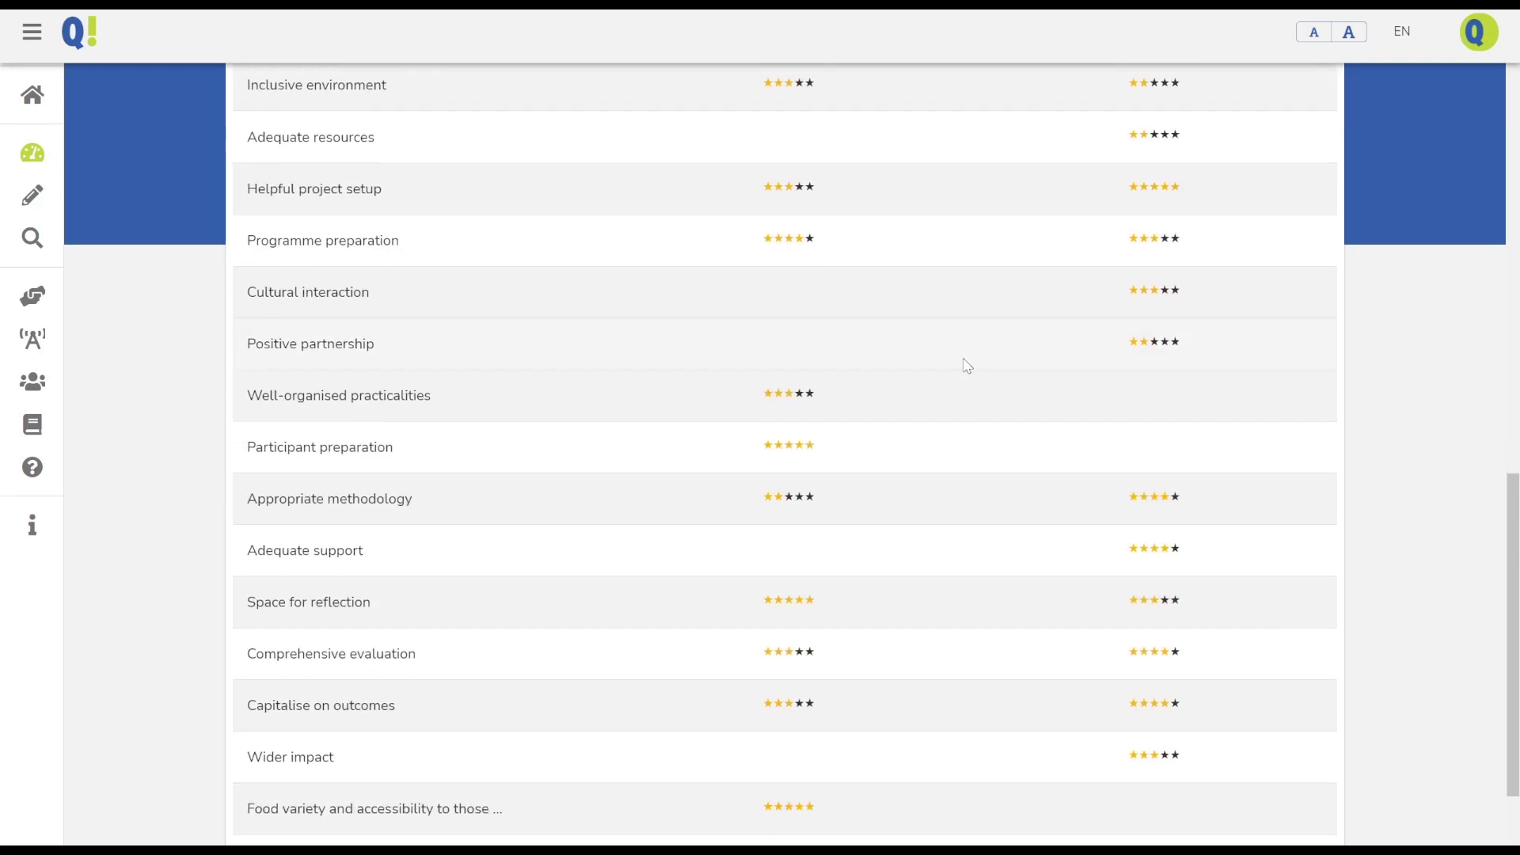
{"action": "scroll", "coordinate": [967, 366], "scroll_direction": "down", "scroll_amount": 3}
{"action": "scroll", "coordinate": [966, 367], "scroll_direction": "up", "scroll_amount": 15}
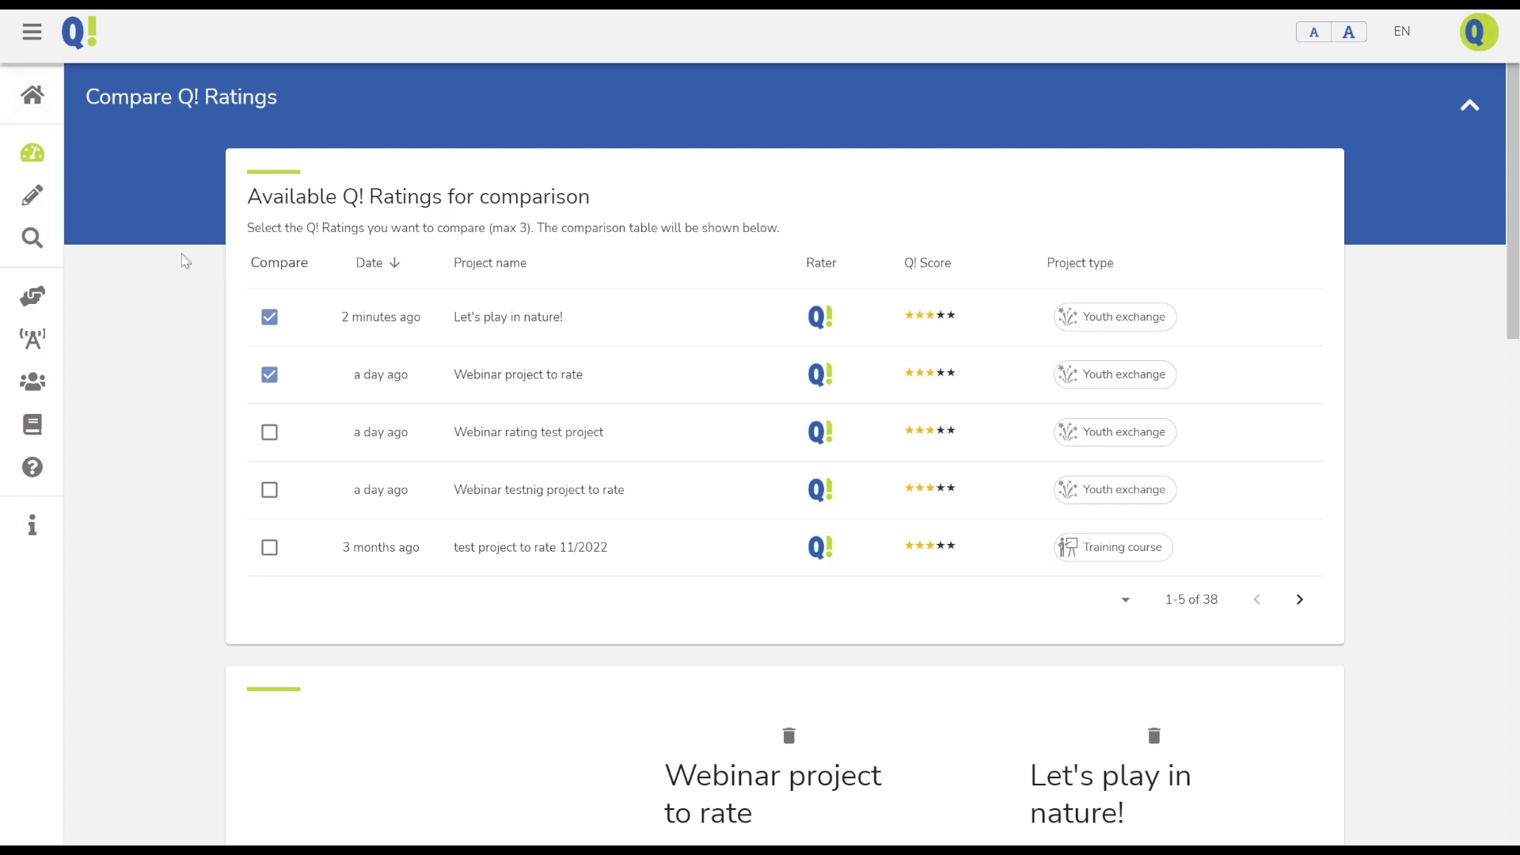
{"action": "scroll", "coordinate": [655, 559], "scroll_direction": "down", "scroll_amount": 5}
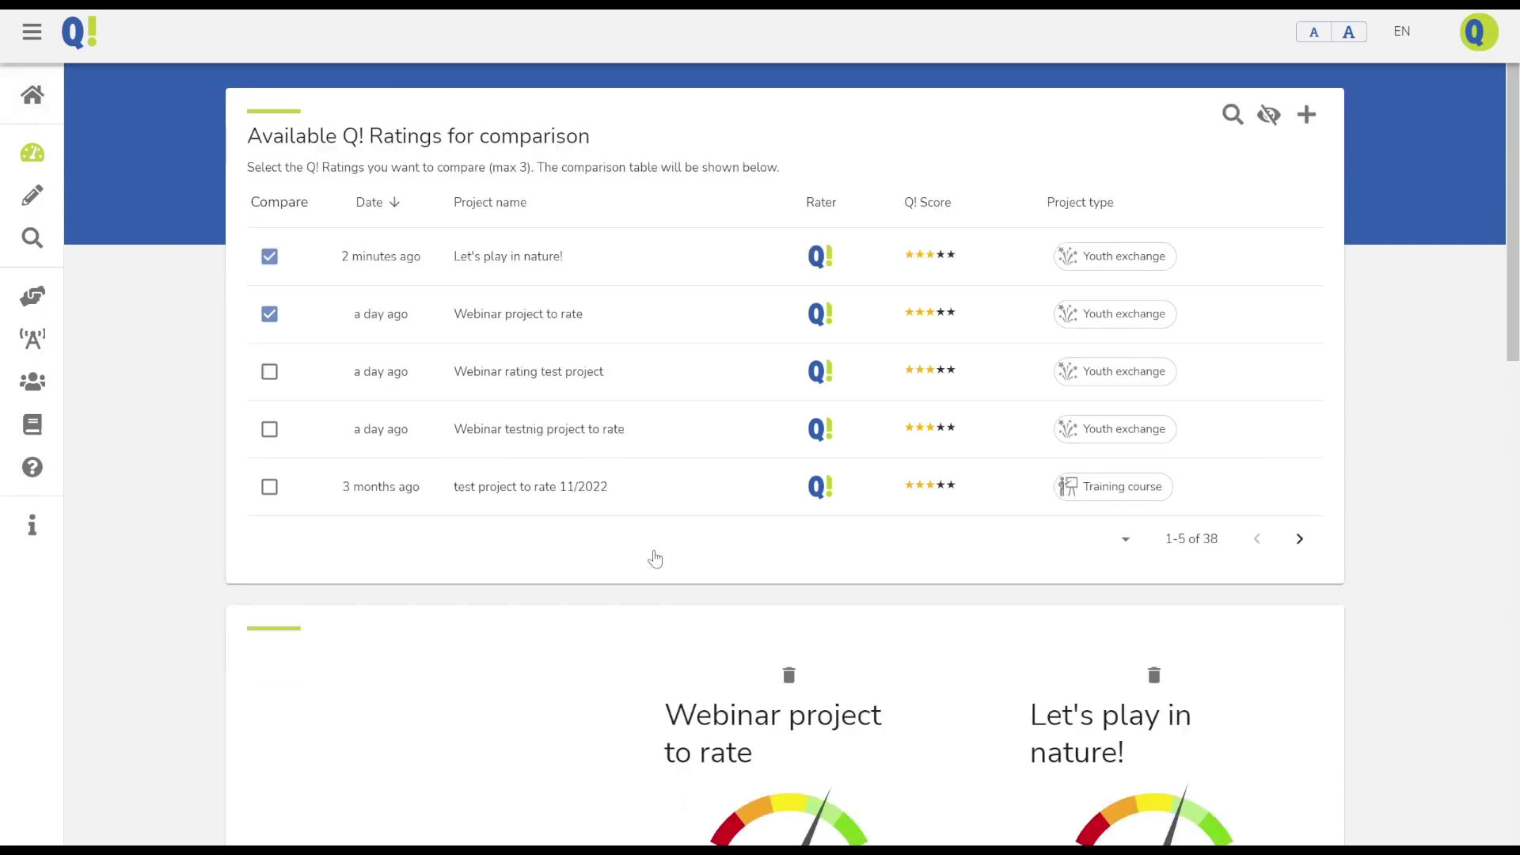
{"action": "scroll", "coordinate": [657, 558], "scroll_direction": "down", "scroll_amount": 7}
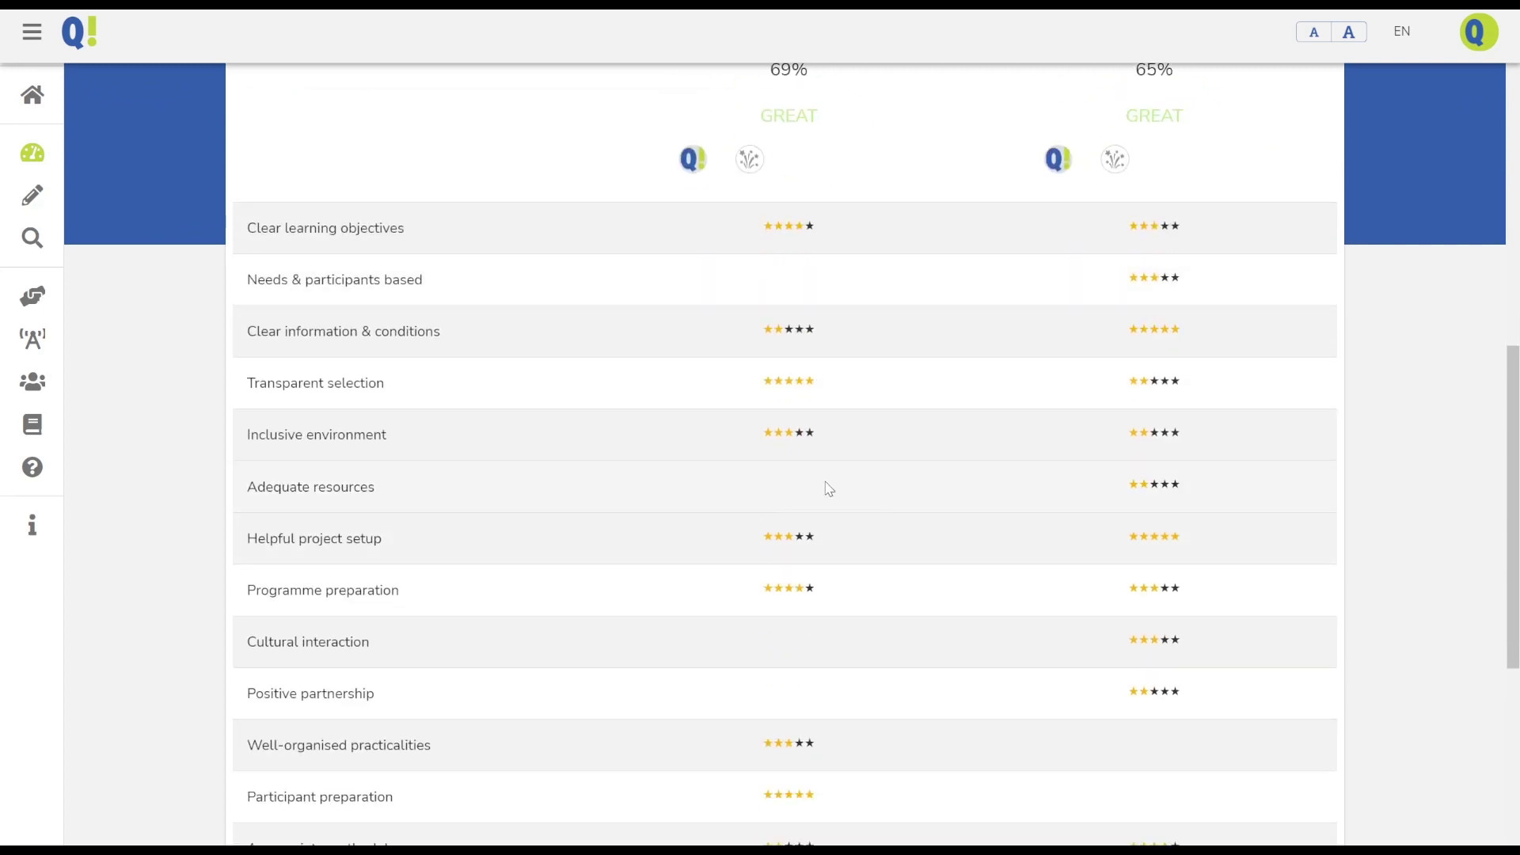
{"action": "scroll", "coordinate": [827, 489], "scroll_direction": "up", "scroll_amount": 12}
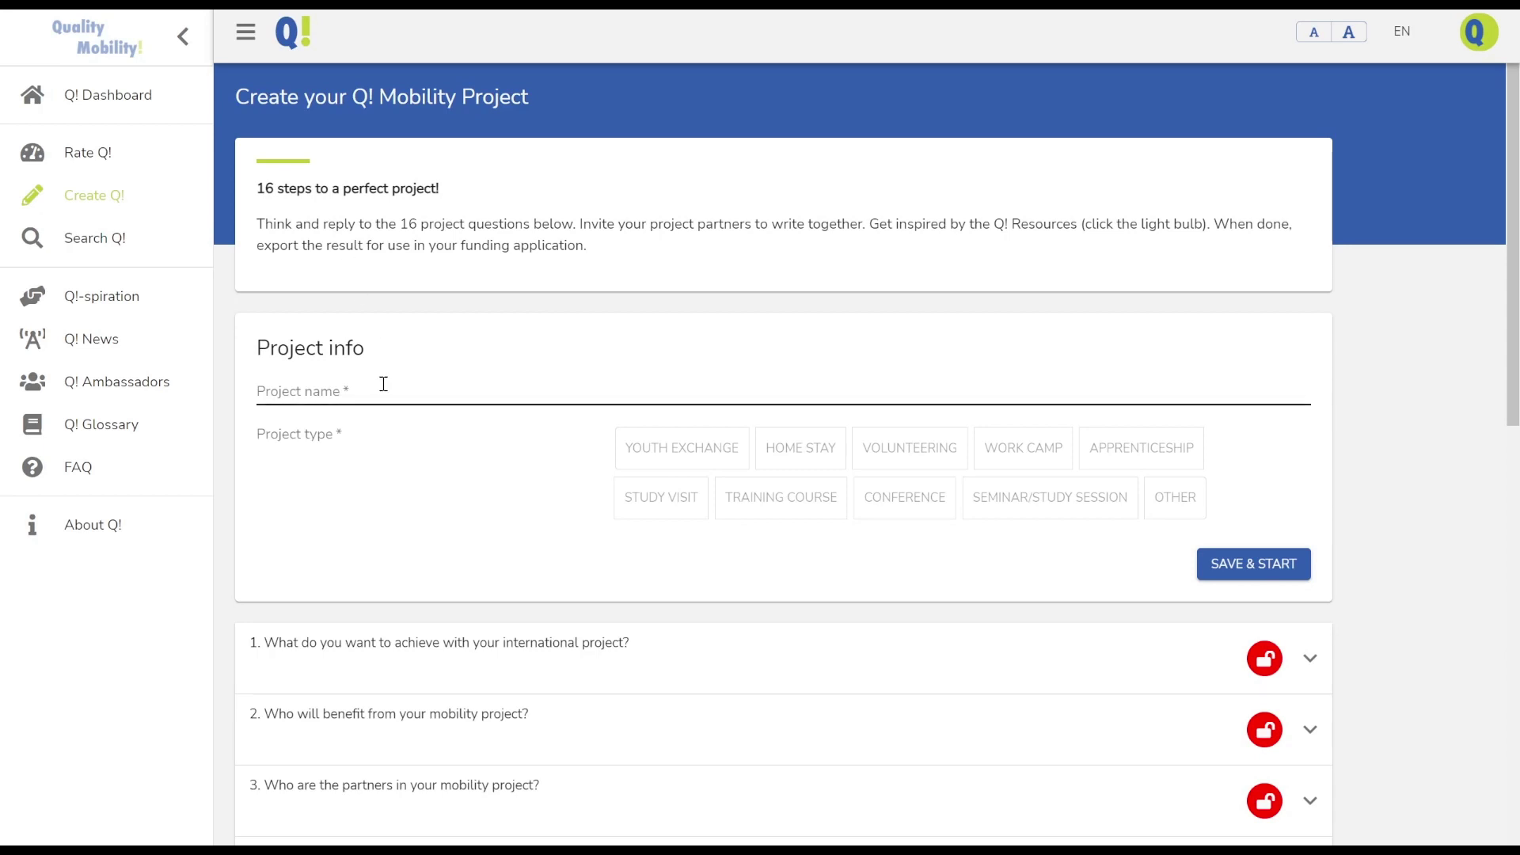
Create a Youth exchange project named 'Quality rocks!' and start it
{"action": "scroll", "coordinate": [383, 384], "scroll_direction": "down", "scroll_amount": 7}
{"action": "scroll", "coordinate": [383, 391], "scroll_direction": "down", "scroll_amount": 4}
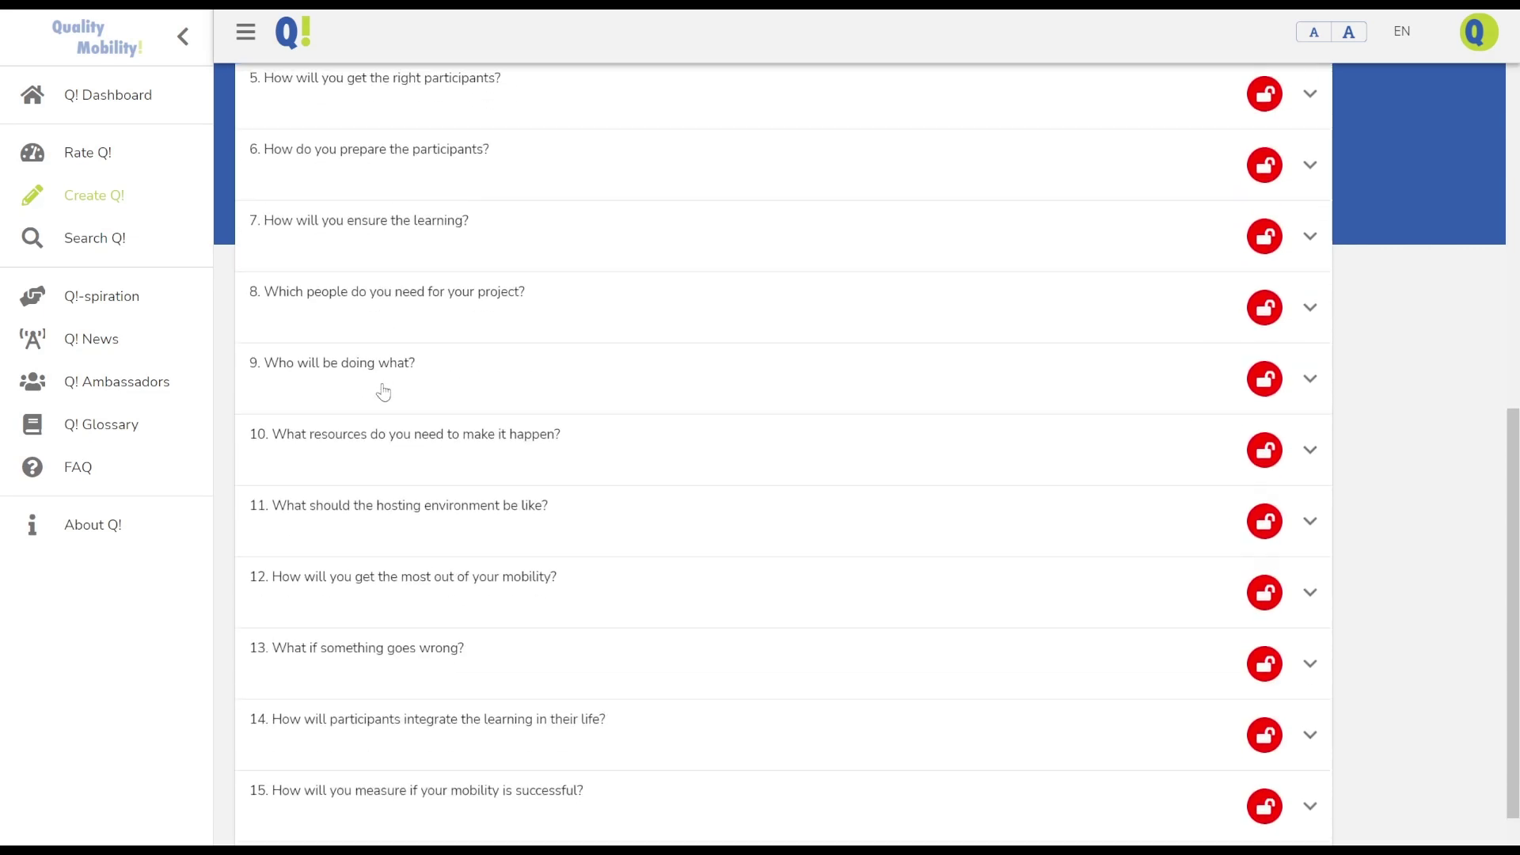
{"action": "scroll", "coordinate": [383, 391], "scroll_direction": "up", "scroll_amount": 5}
{"action": "scroll", "coordinate": [383, 391], "scroll_direction": "up", "scroll_amount": 6}
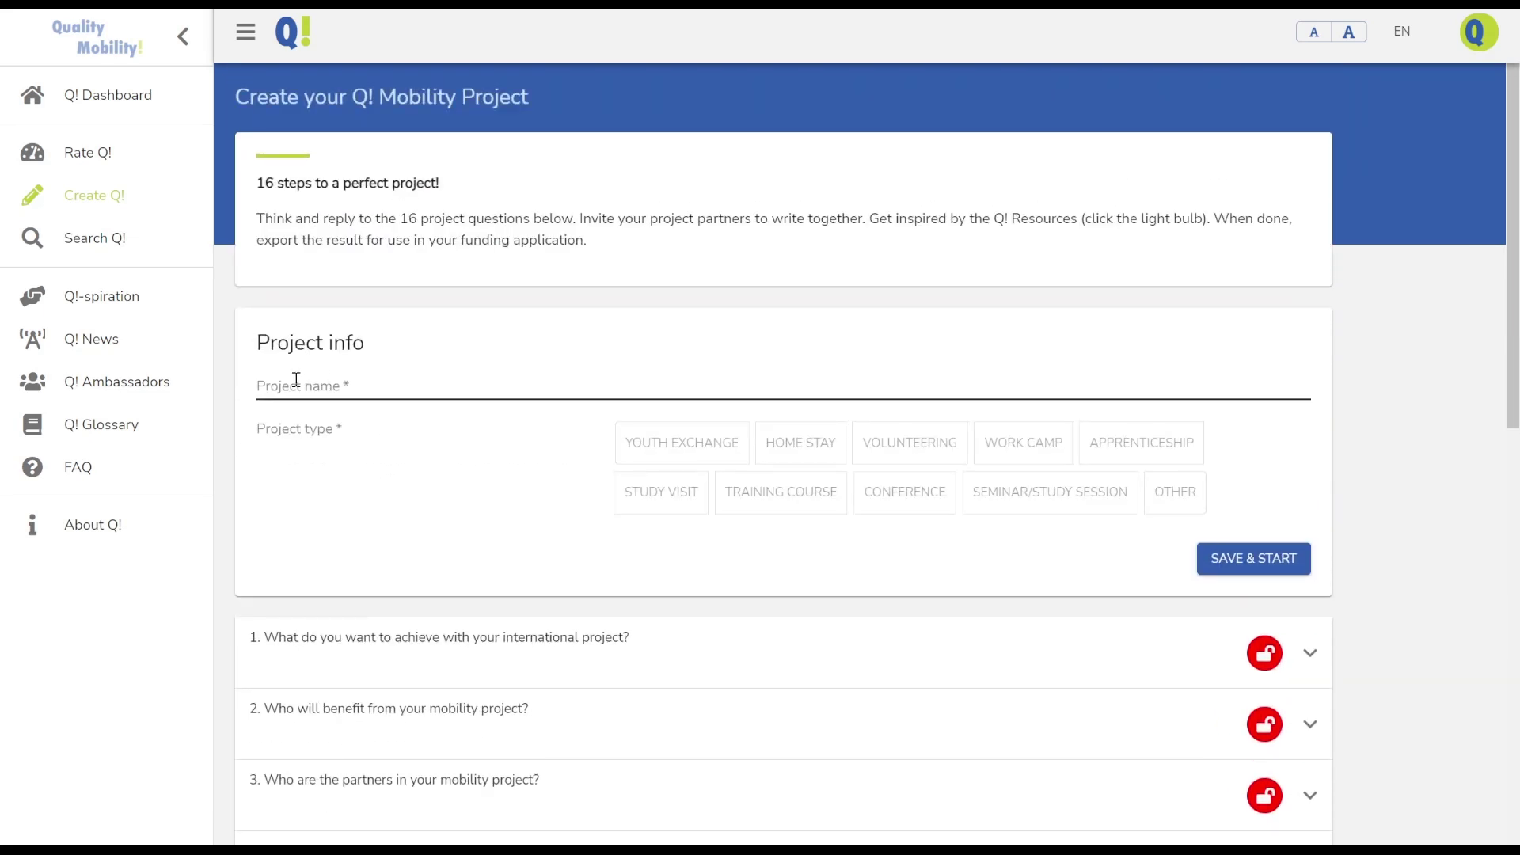
{"action": "left_click", "coordinate": [296, 380]}
{"action": "type", "text": "Q"}
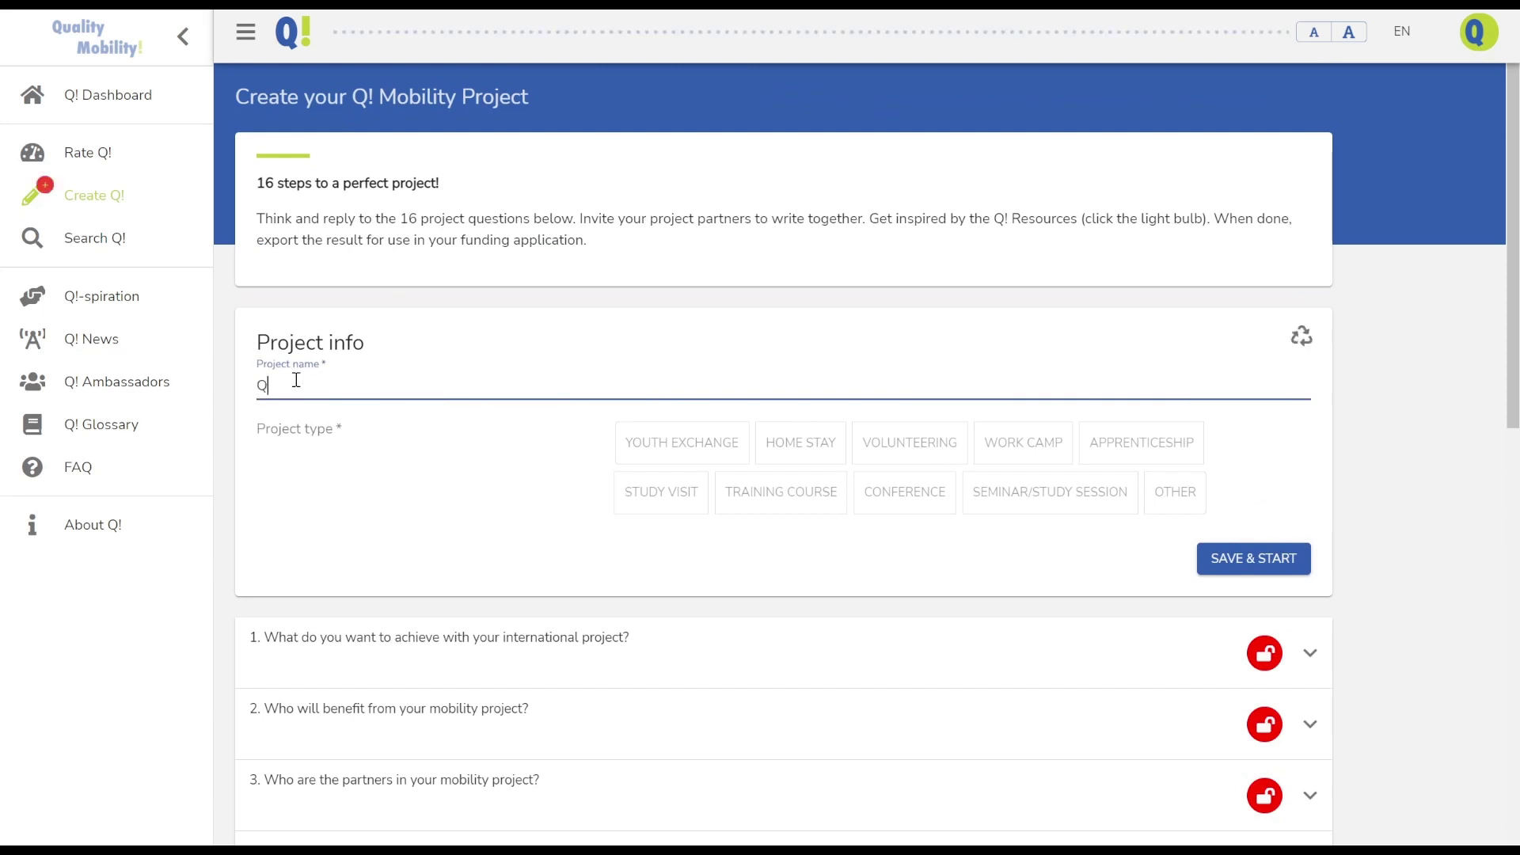
{"action": "type", "text": "uality rocks!"}
{"action": "left_click", "coordinate": [686, 448]}
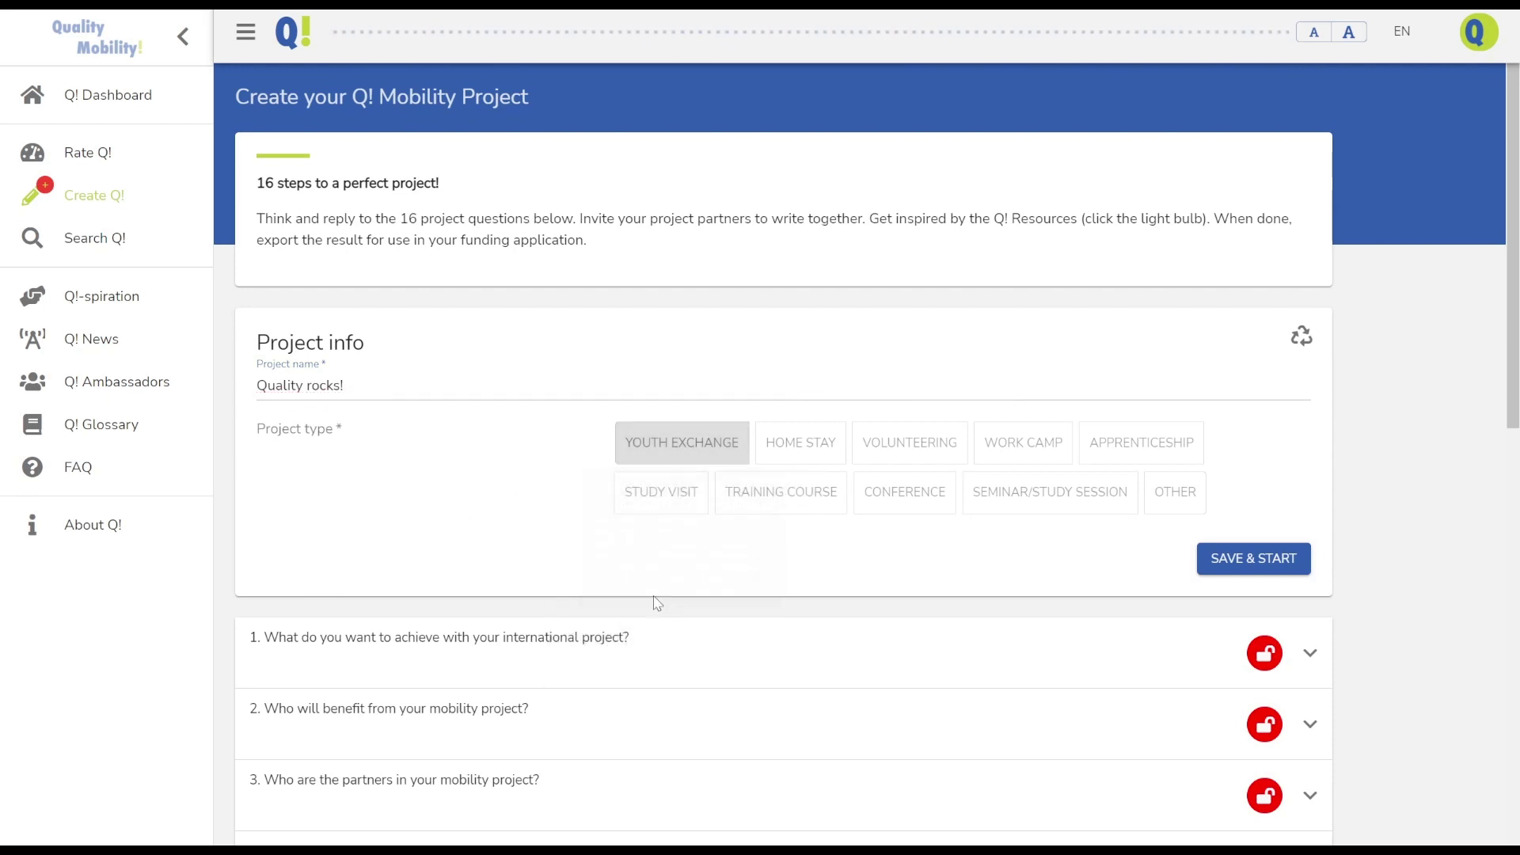
{"action": "left_click", "coordinate": [1240, 561]}
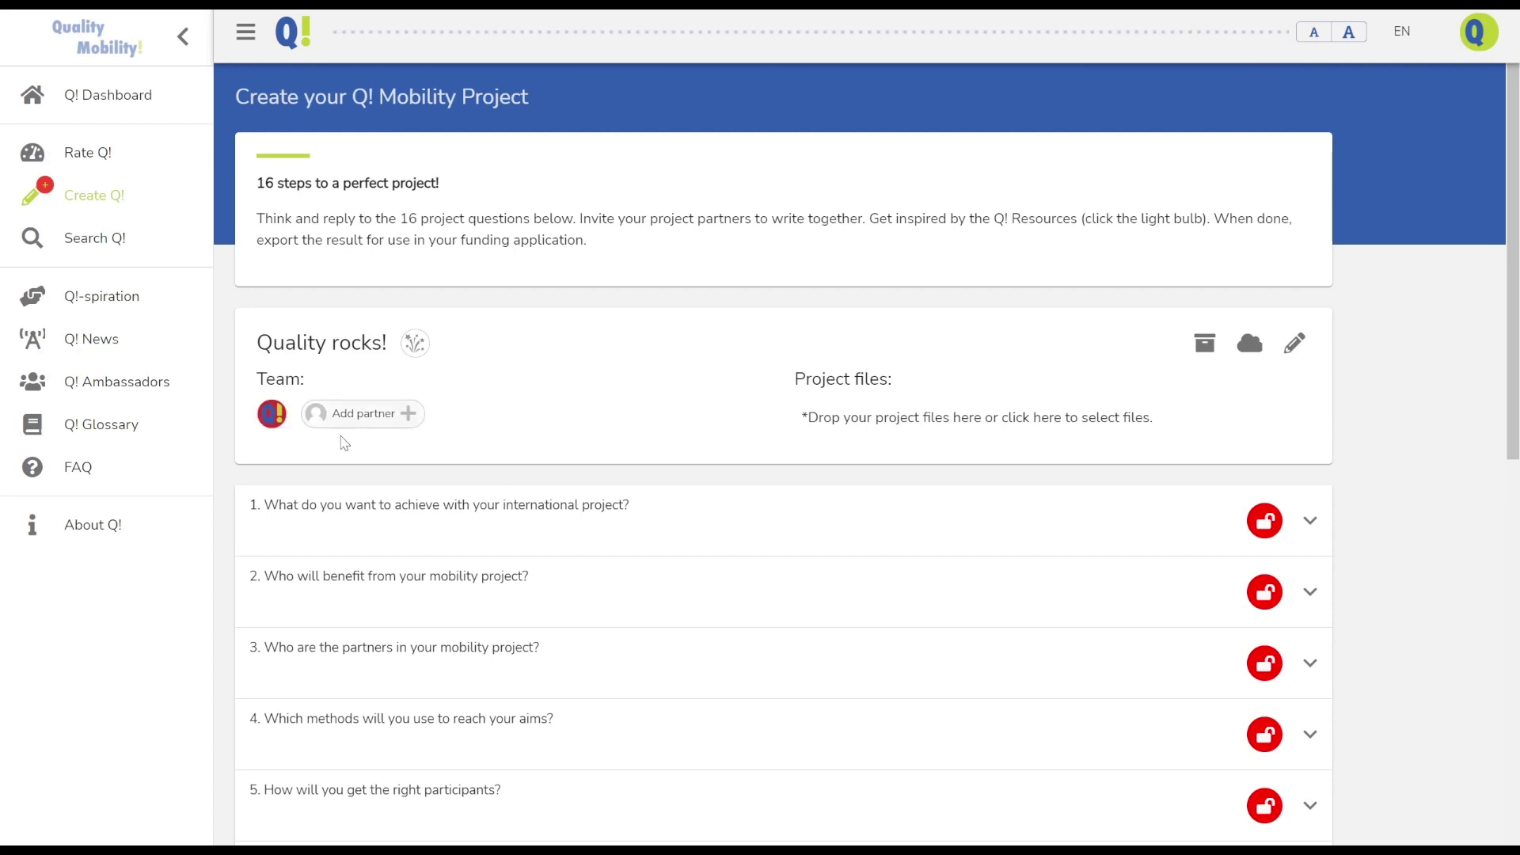
Find the partner by their email address, add them to the project team, and save the team
{"action": "left_click", "coordinate": [371, 413]}
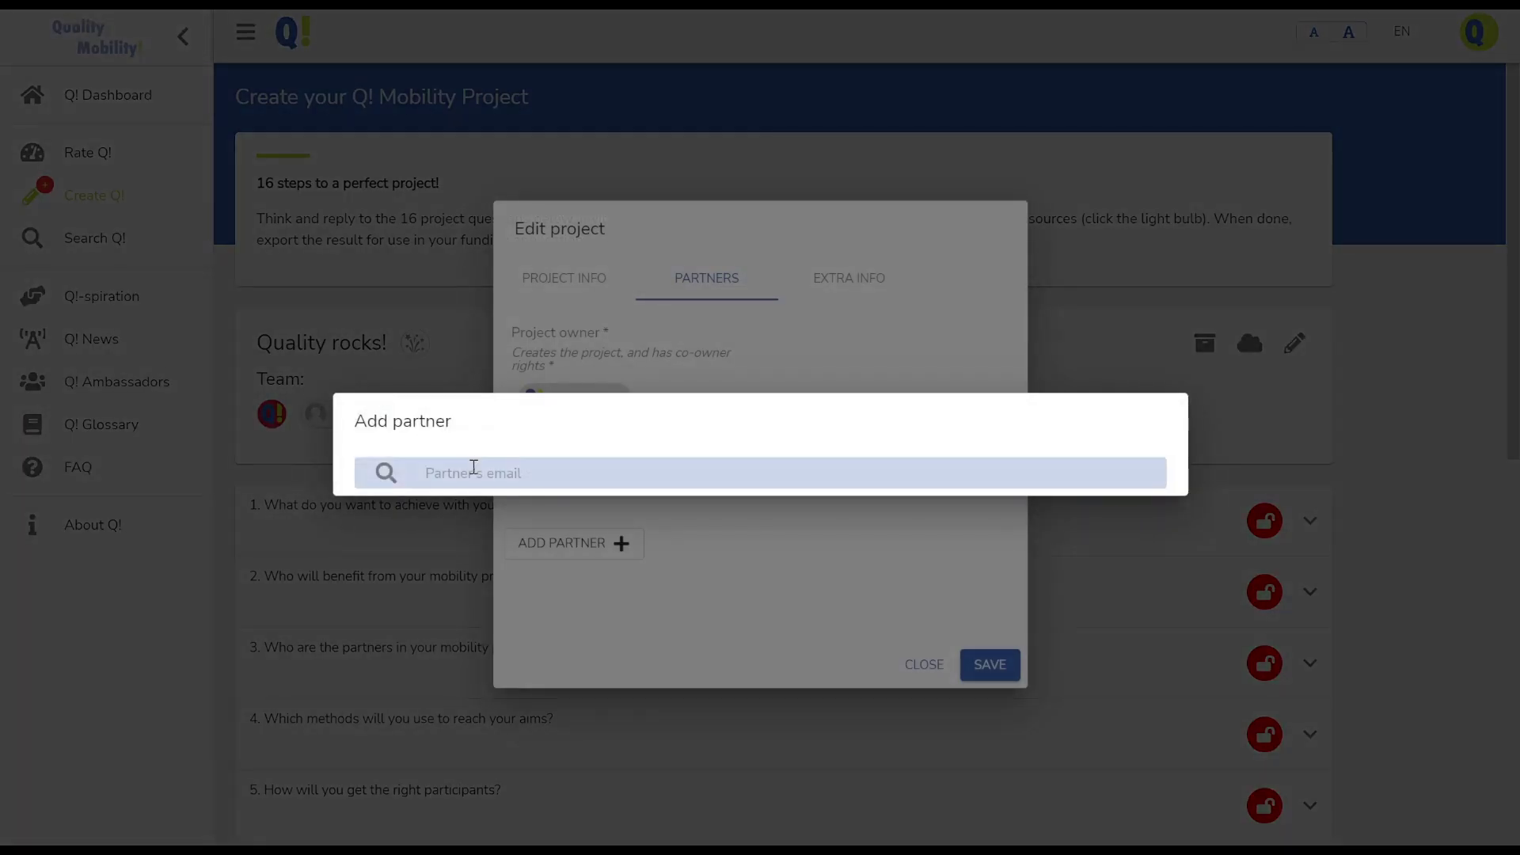
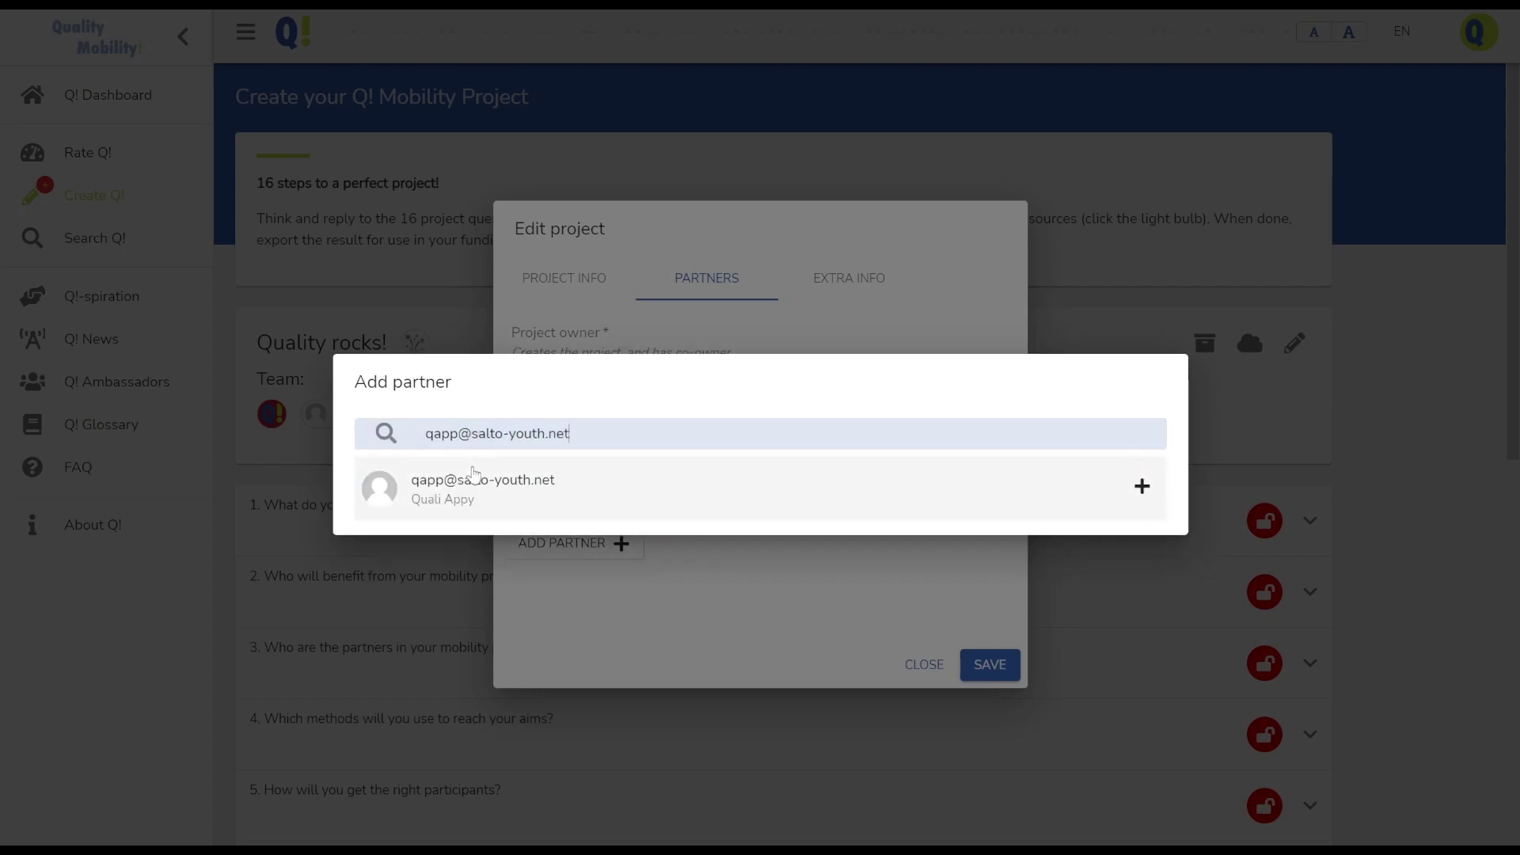
{"action": "left_click", "coordinate": [509, 491]}
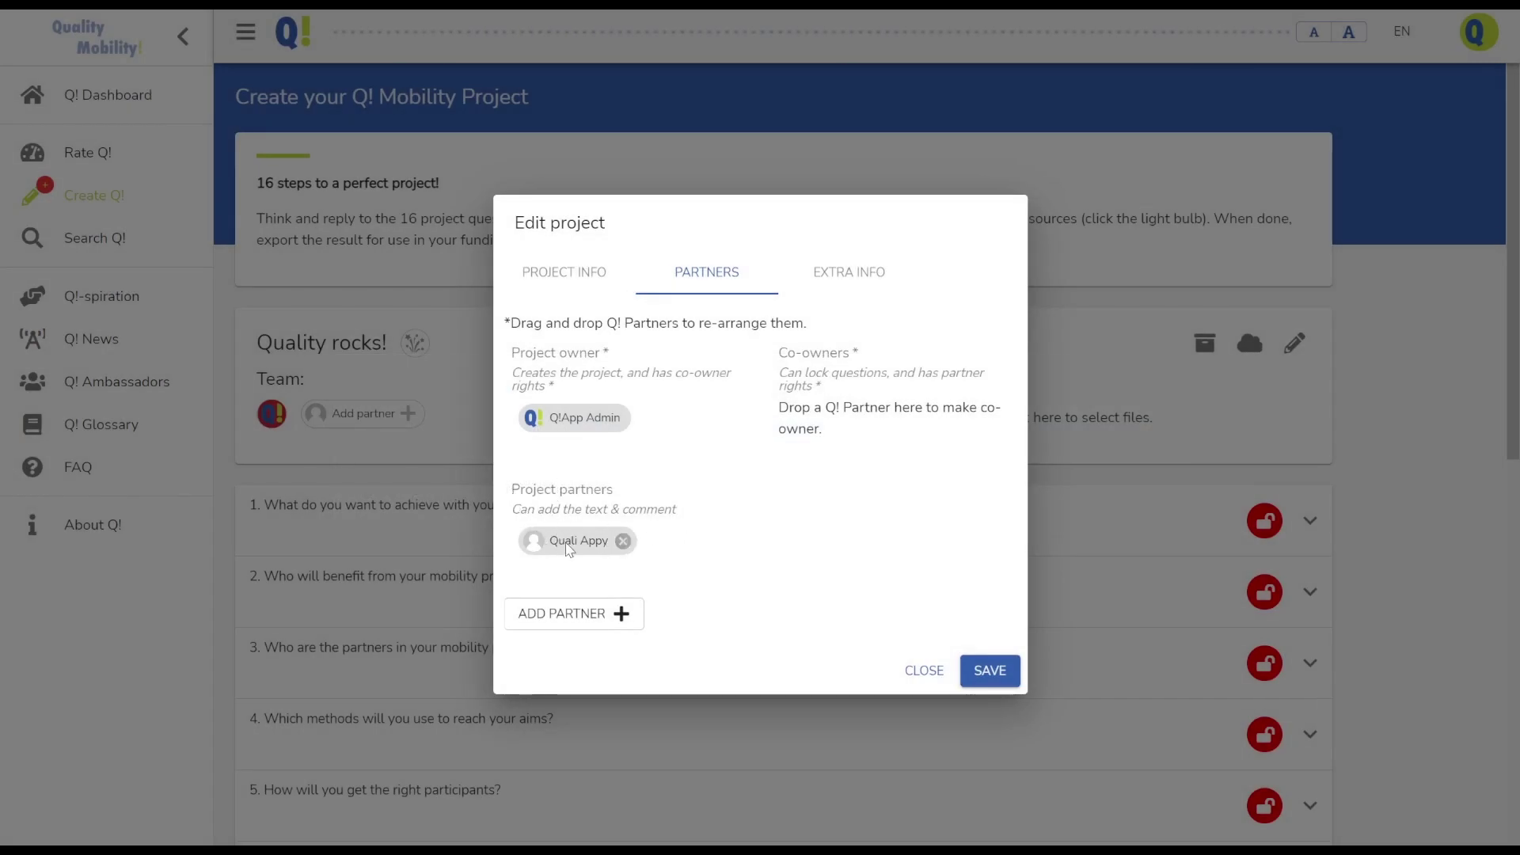
{"action": "left_click_drag", "start_coordinate": [548, 546], "coordinate": [583, 536]}
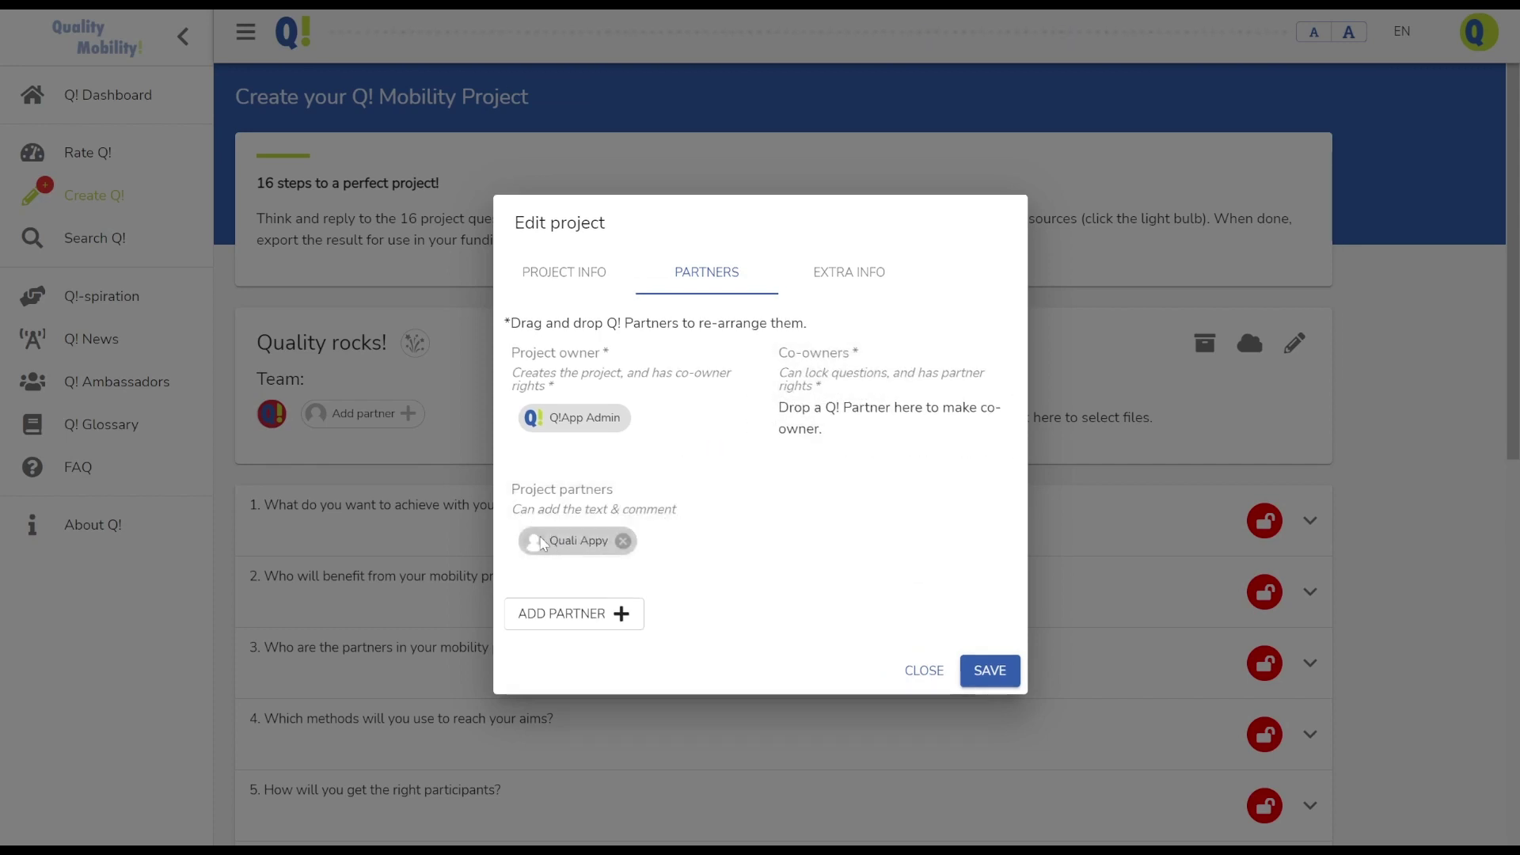
{"action": "left_click", "coordinate": [977, 670]}
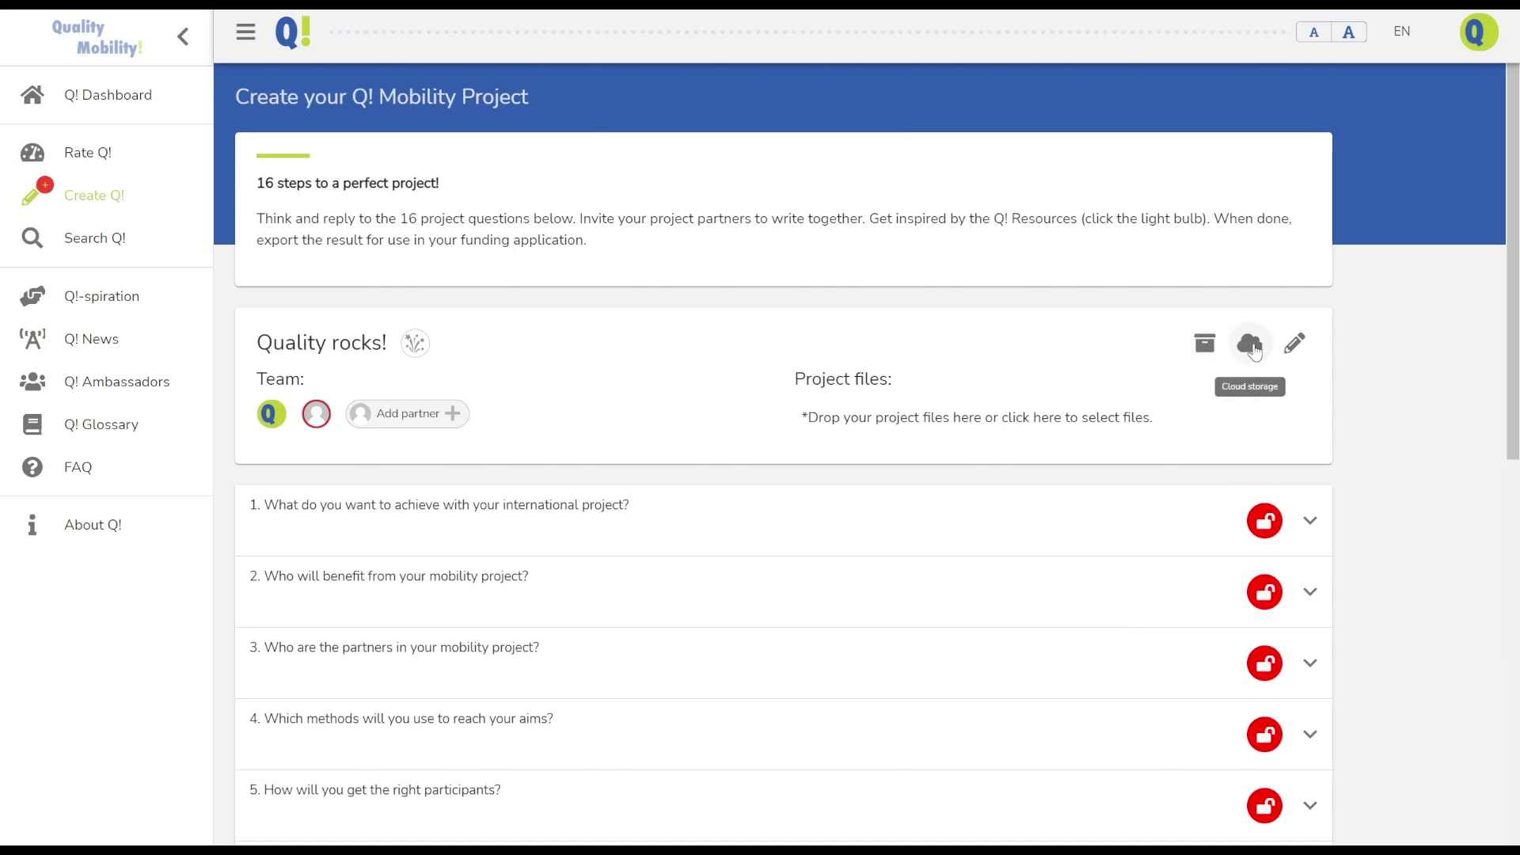
{"action": "left_click", "coordinate": [1251, 346]}
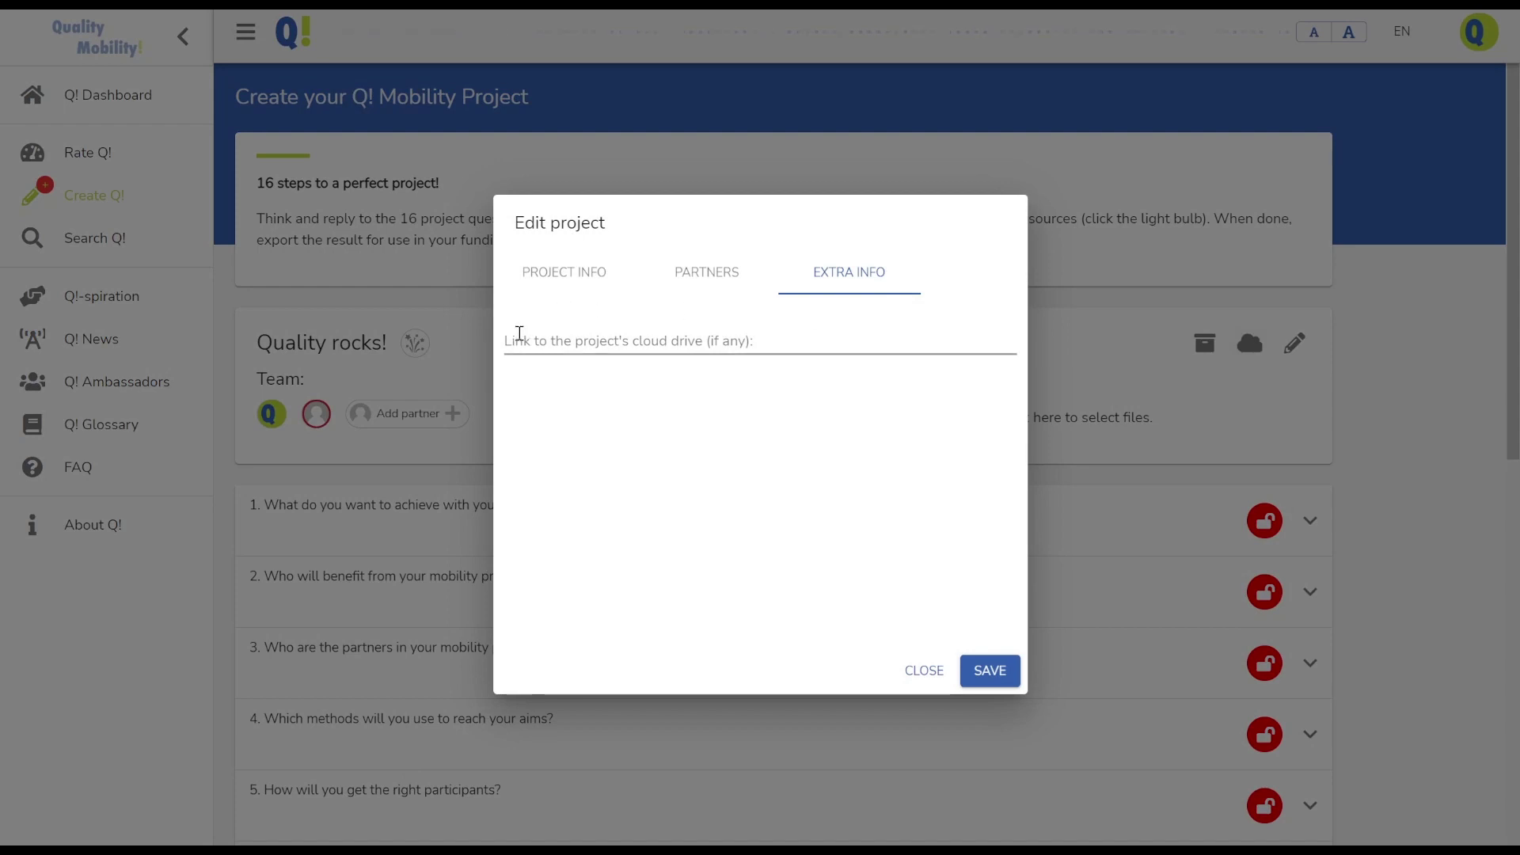
{"action": "left_click", "coordinate": [520, 335]}
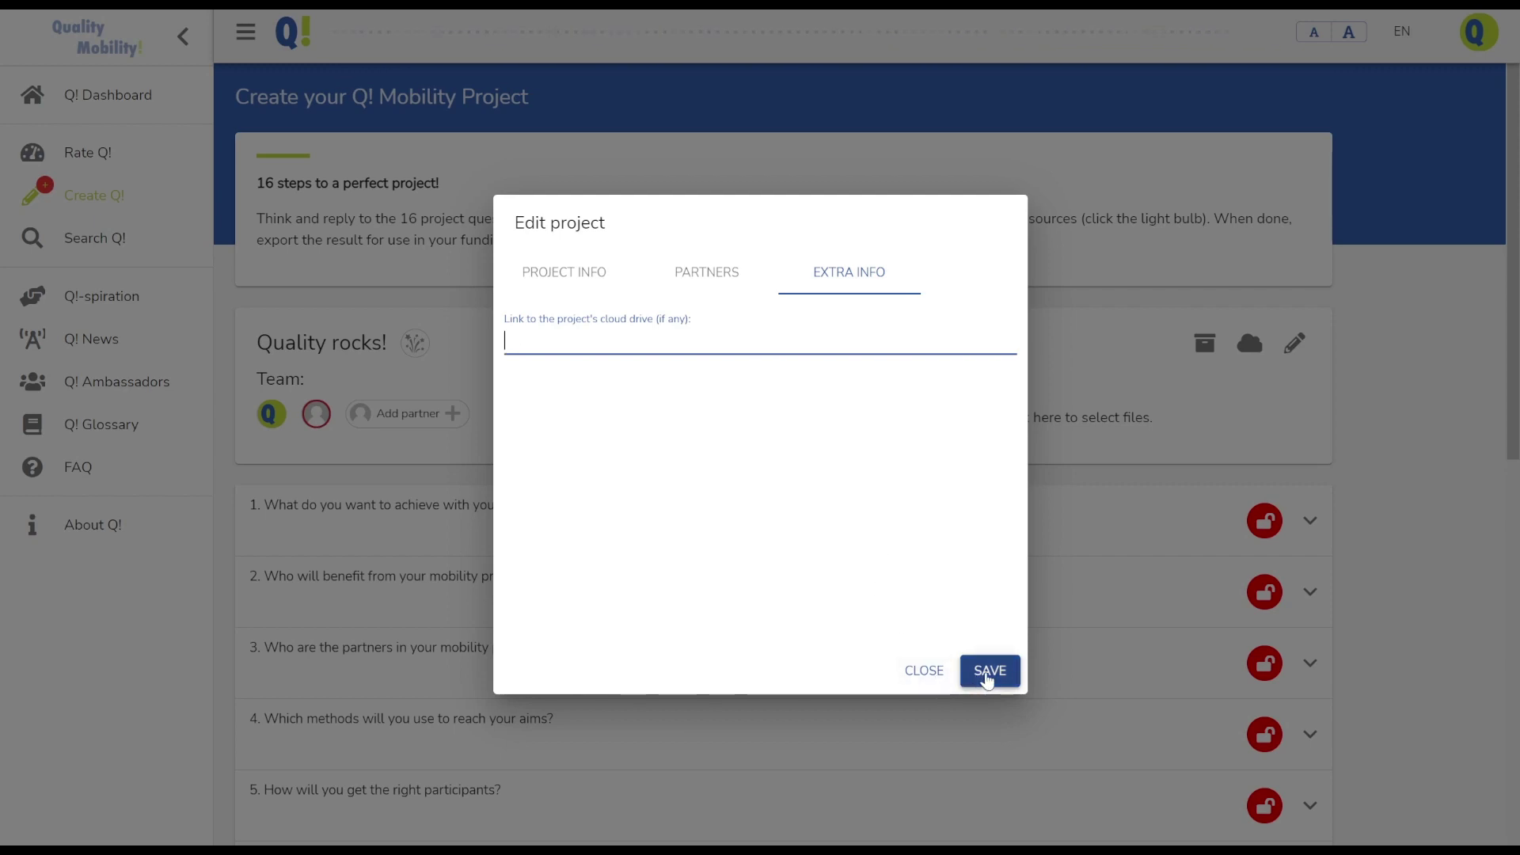
{"action": "left_click", "coordinate": [979, 681]}
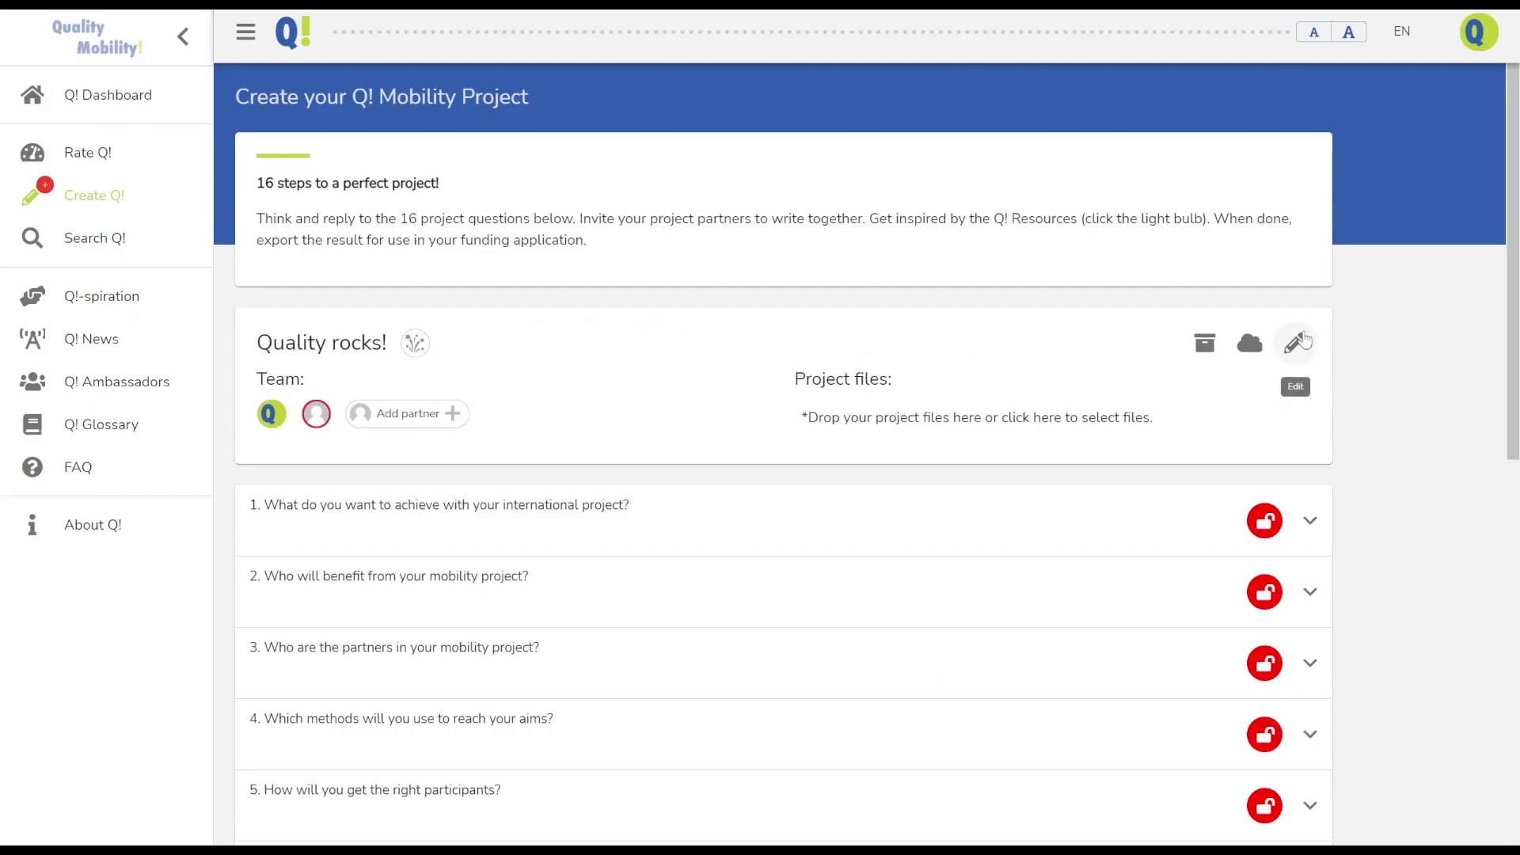
{"action": "left_click", "coordinate": [1295, 342]}
{"action": "left_click", "coordinate": [704, 272]}
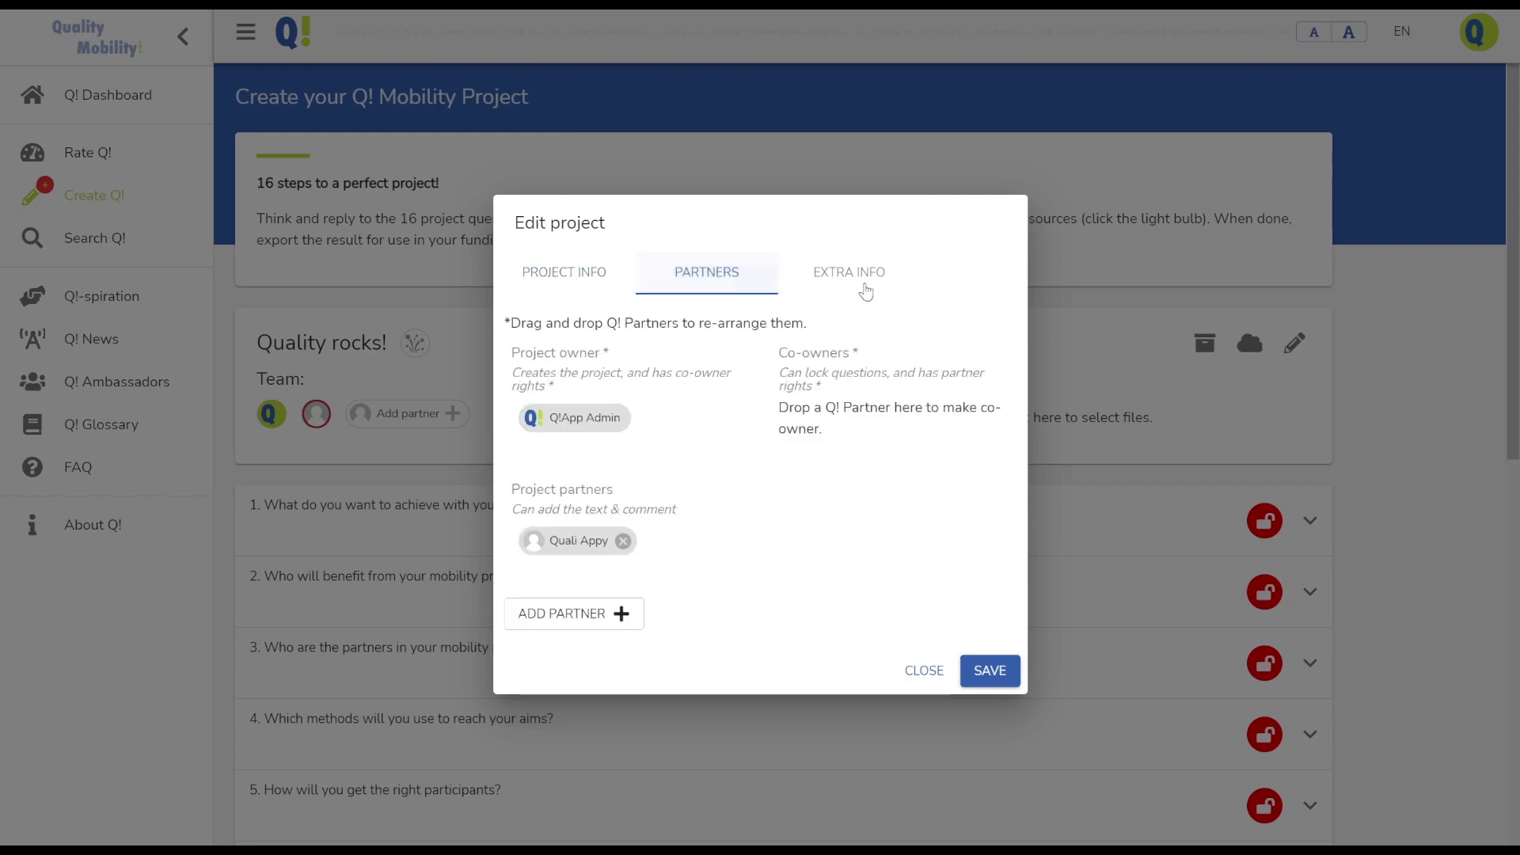
{"action": "left_click", "coordinate": [865, 278]}
{"action": "left_click", "coordinate": [918, 667]}
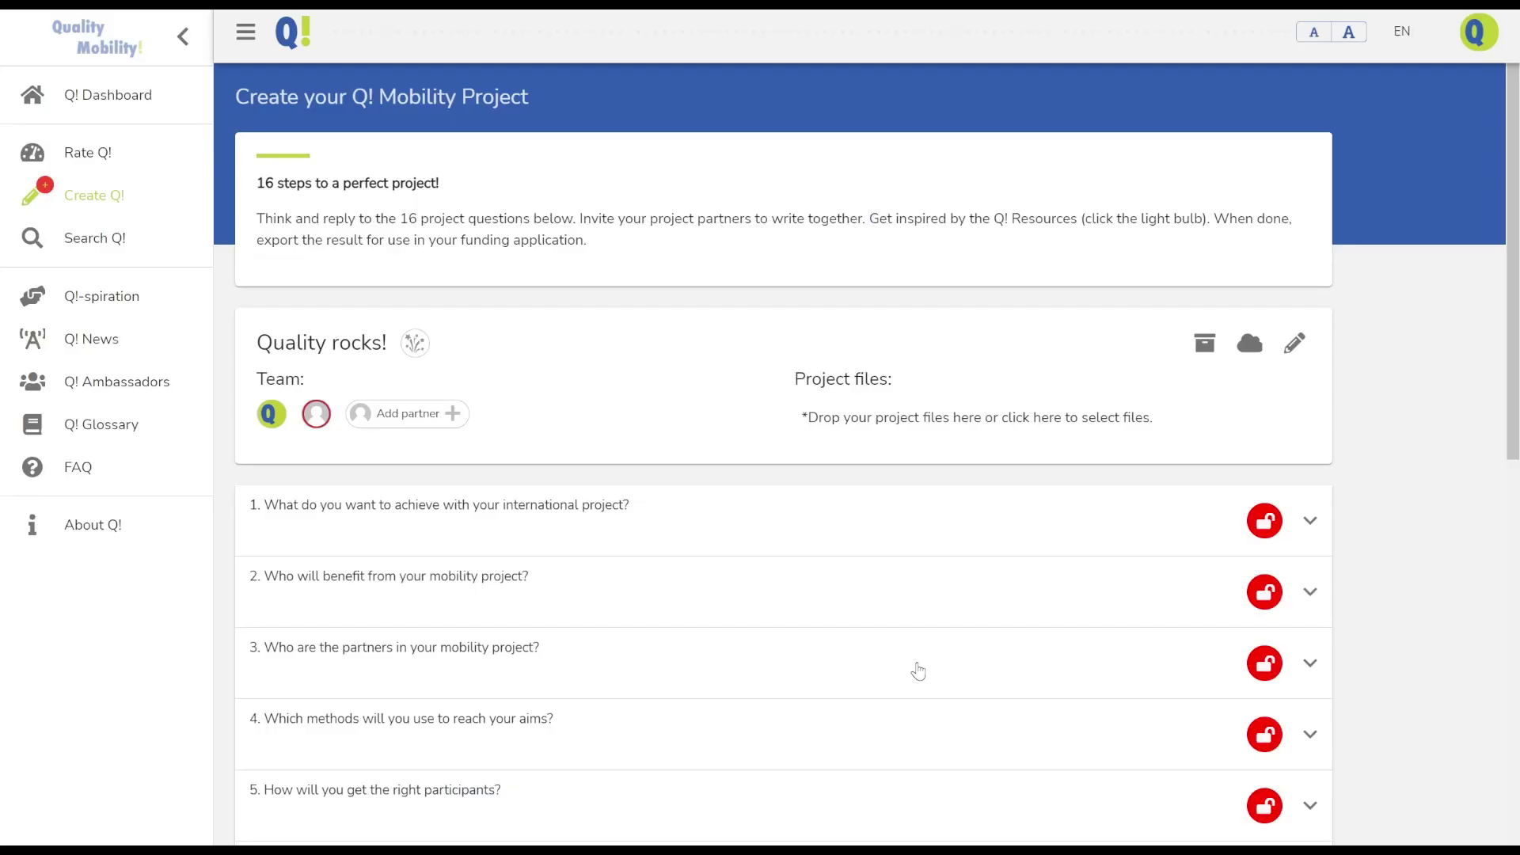
{"action": "scroll", "coordinate": [578, 501], "scroll_direction": "down", "scroll_amount": 2}
{"action": "scroll", "coordinate": [578, 501], "scroll_direction": "down", "scroll_amount": 2}
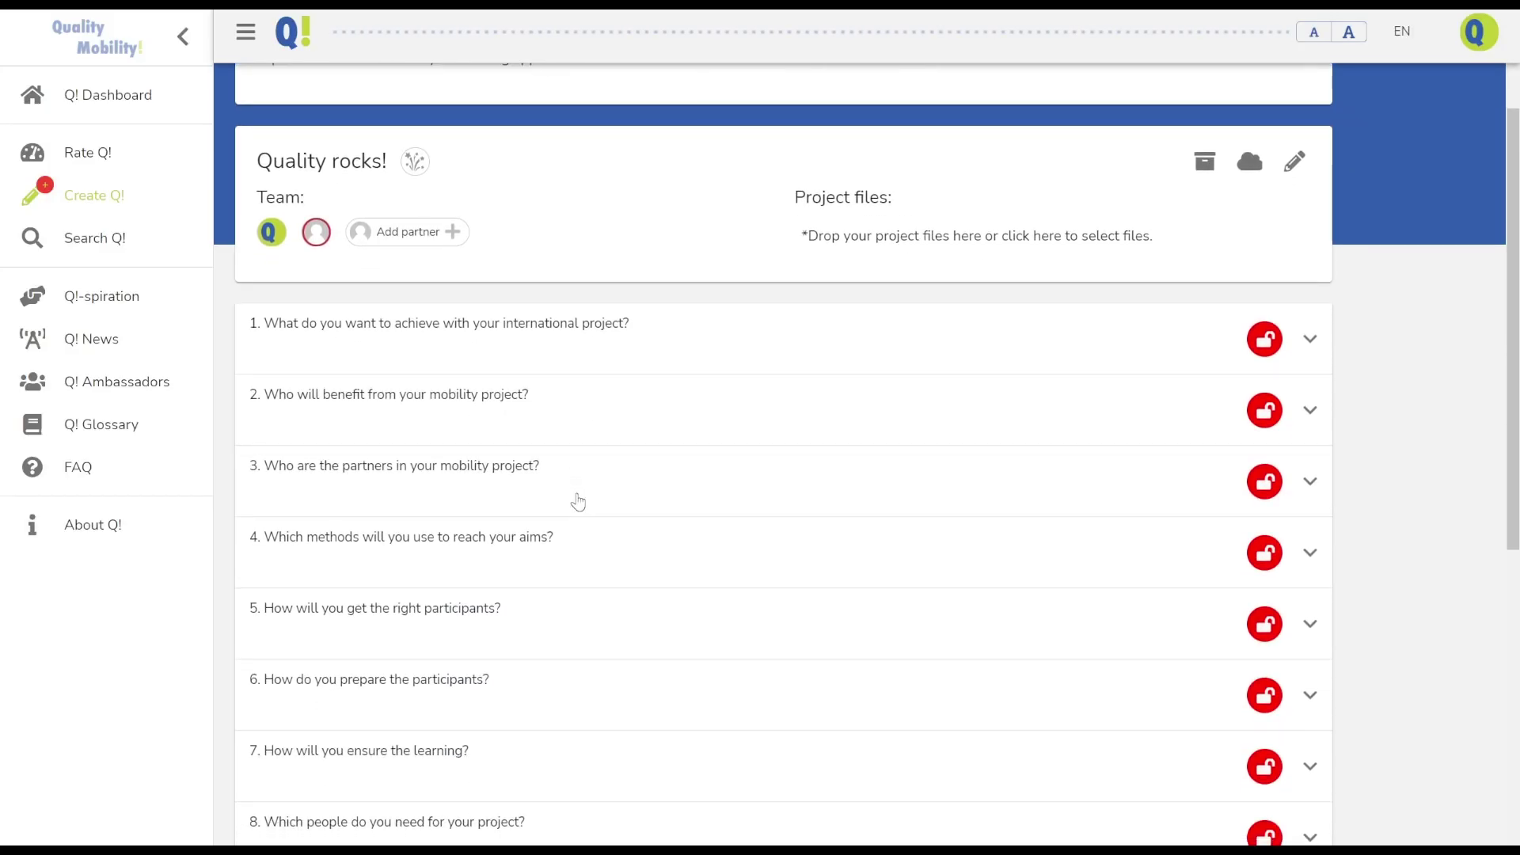
{"action": "scroll", "coordinate": [417, 393], "scroll_direction": "down", "scroll_amount": 4}
{"action": "scroll", "coordinate": [417, 393], "scroll_direction": "down", "scroll_amount": 3}
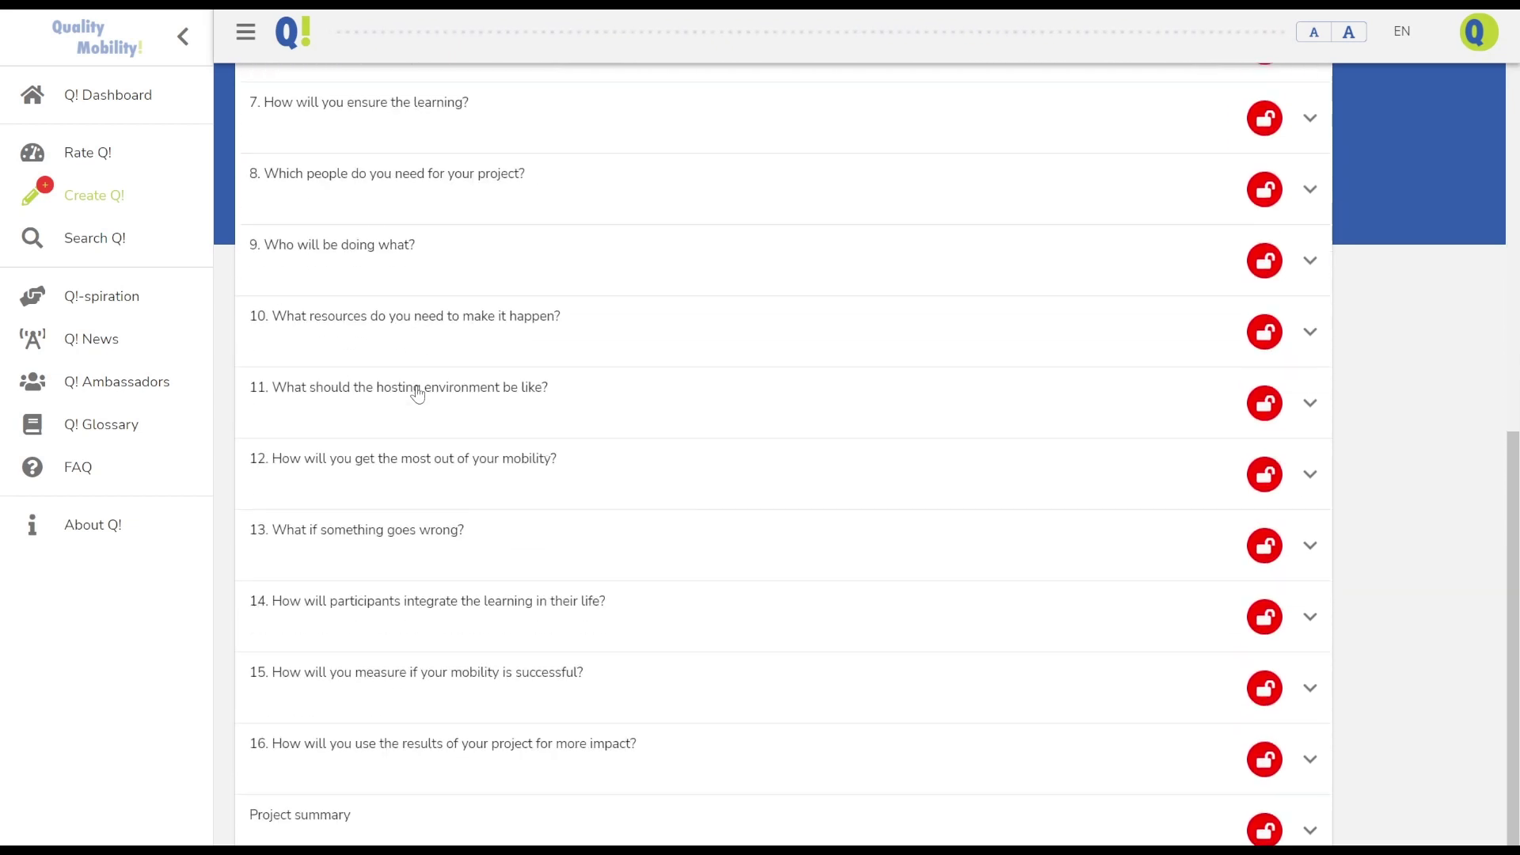
{"action": "scroll", "coordinate": [417, 393], "scroll_direction": "up", "scroll_amount": 9}
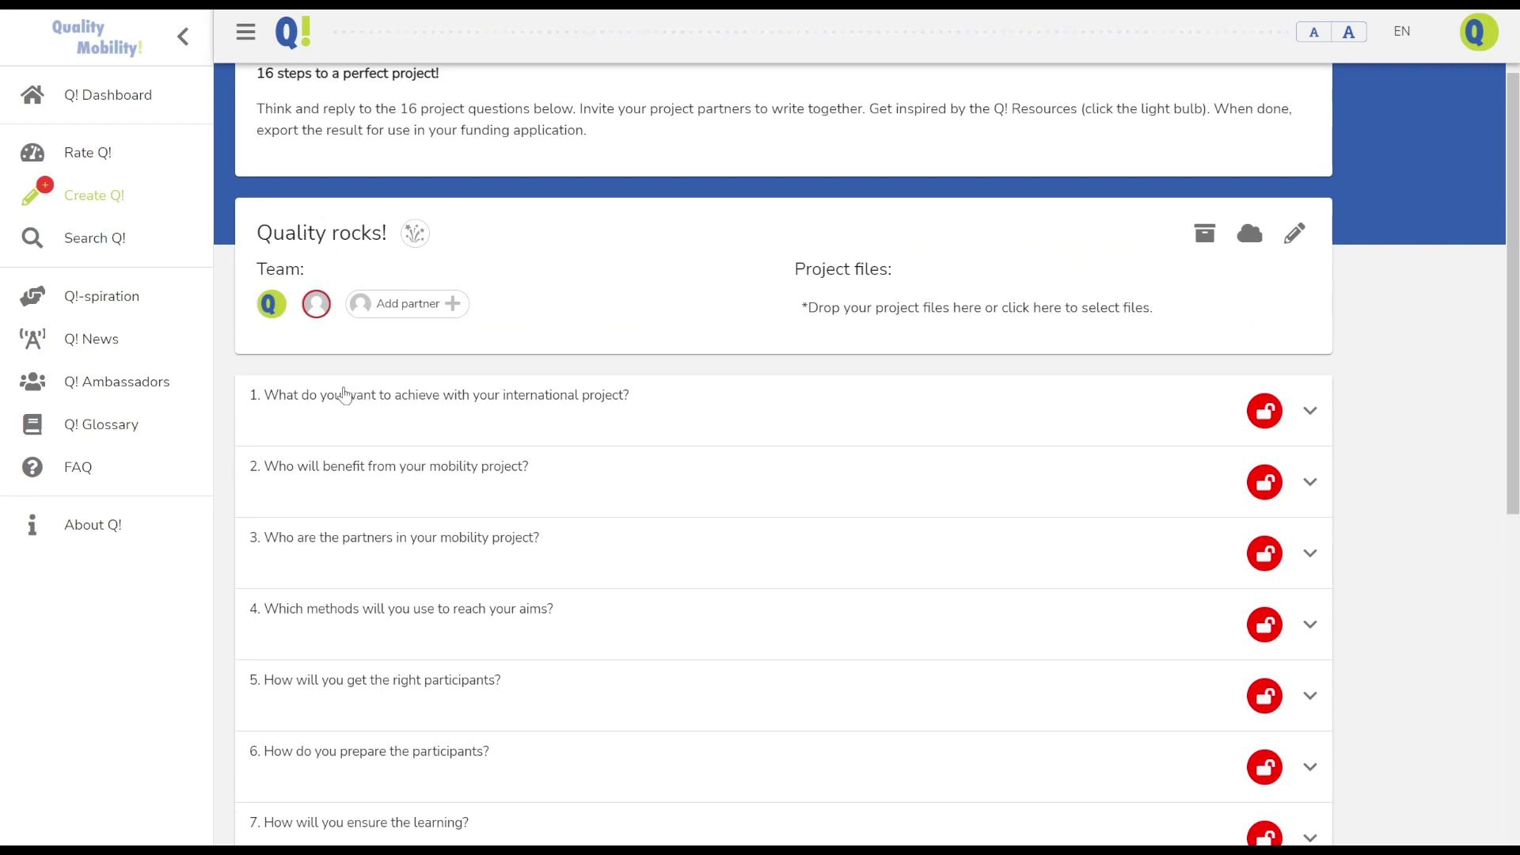
Answer question 1 on aims and objectives with 'Write' and lock it as completed
{"action": "left_click", "coordinate": [329, 396]}
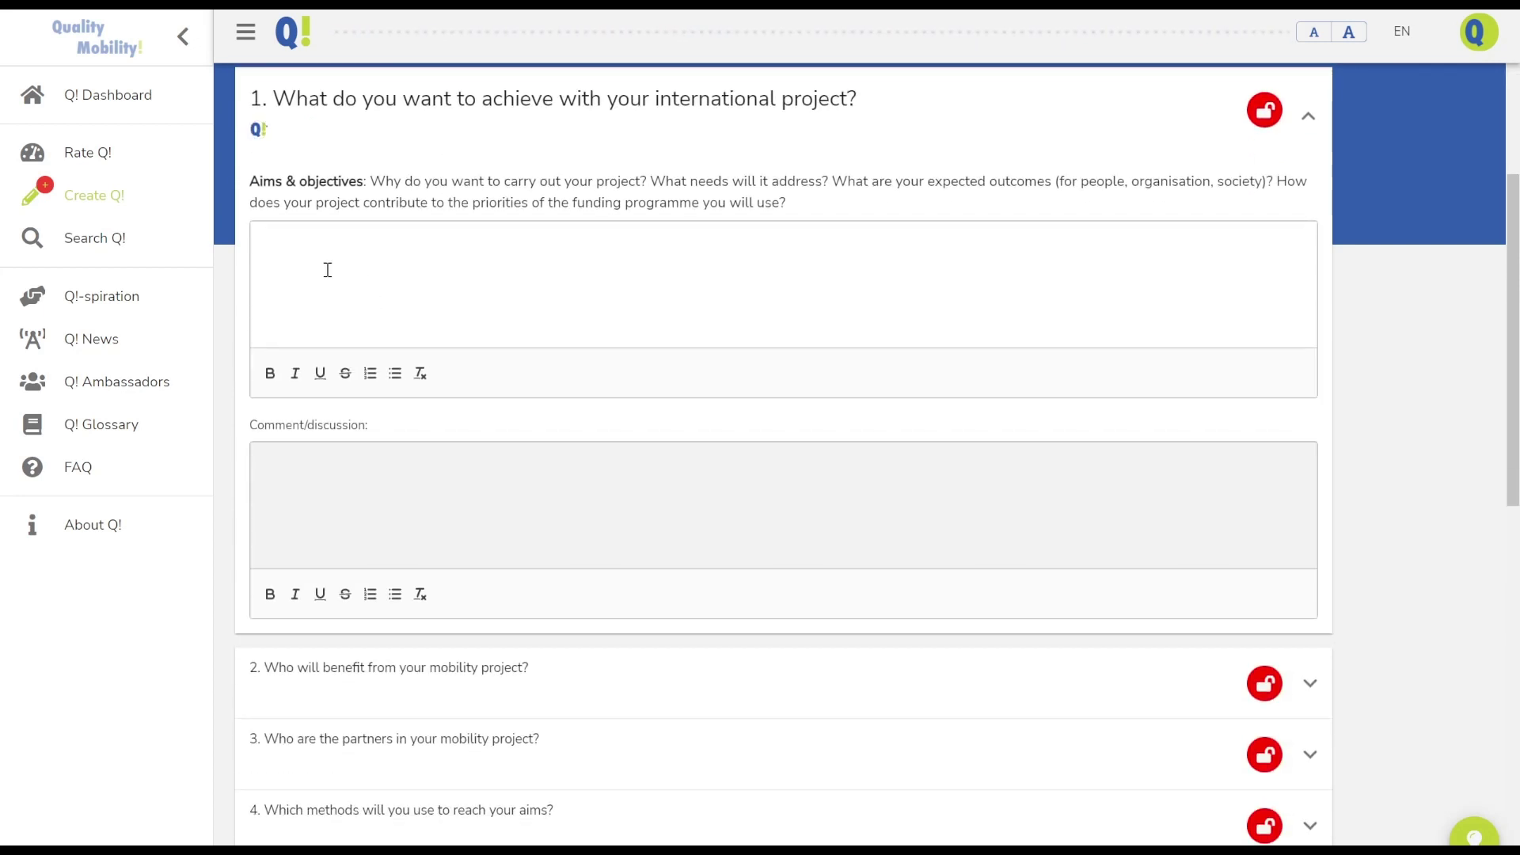
{"action": "left_click", "coordinate": [275, 247]}
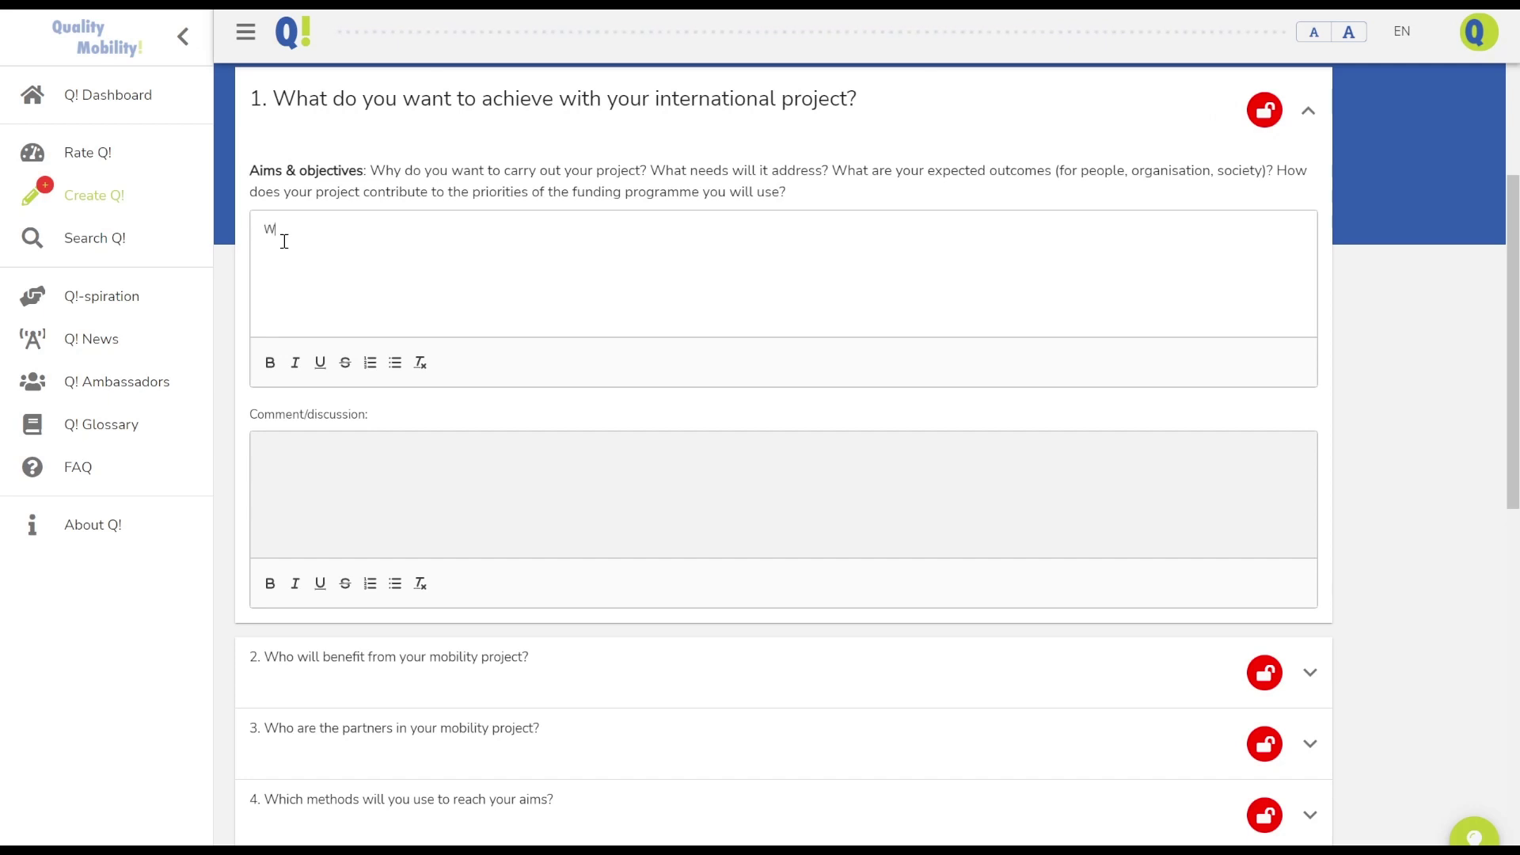
{"action": "type", "text": "rite a te"}
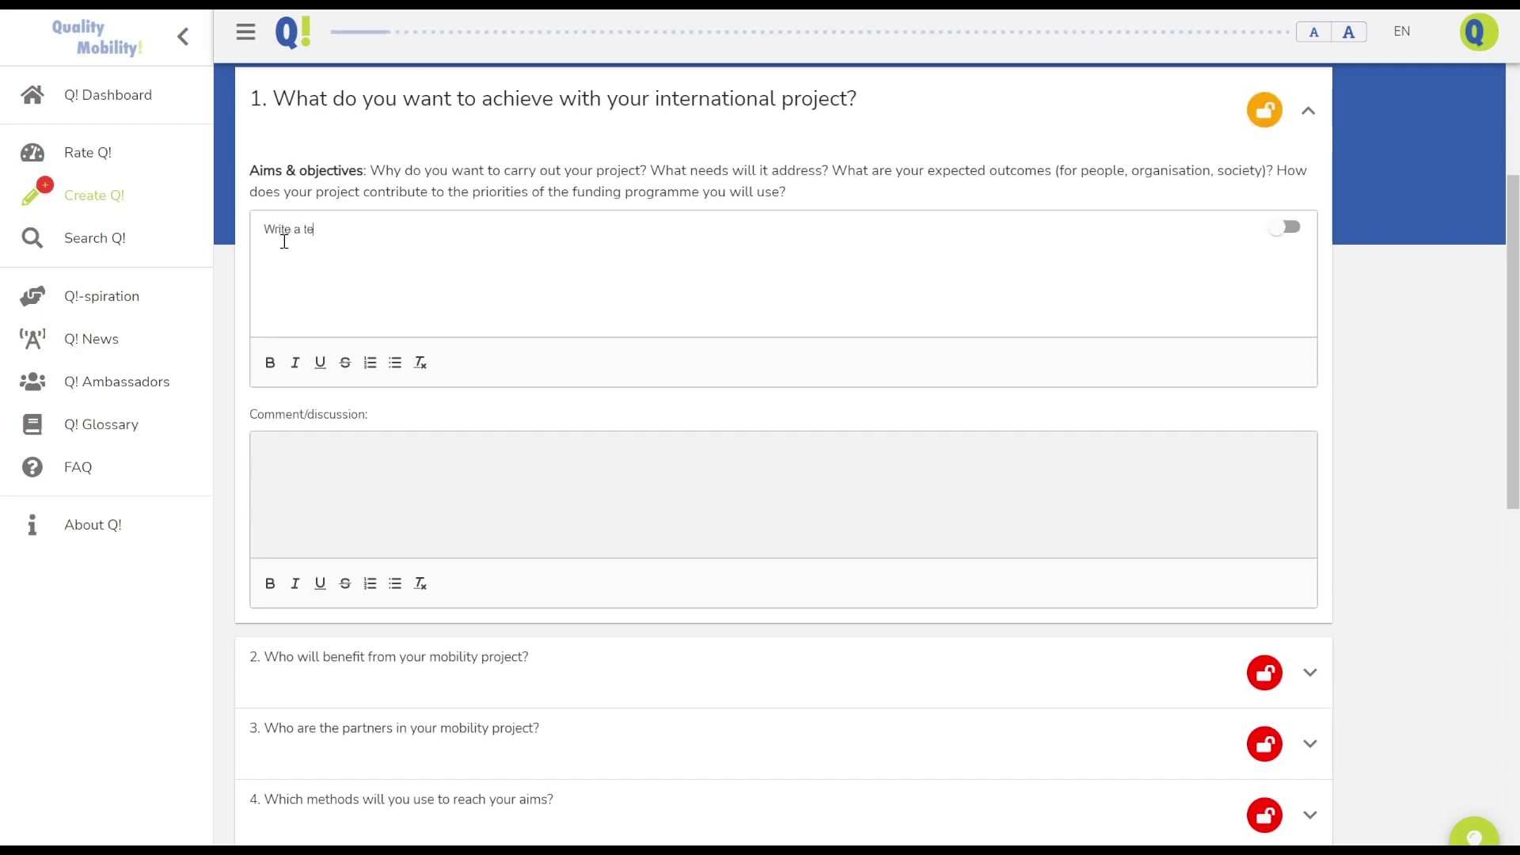
{"action": "type", "text": "cxt"}
{"action": "key", "text": "BackSpace"}
{"action": "key", "text": "BackSpace"}
{"action": "key", "text": "BackSpace"}
{"action": "key", "text": "BackSpace"}
{"action": "key", "text": "BackSpace"}
{"action": "key", "text": "BackSpace"}
{"action": "key", "text": "BackSpace"}
{"action": "key", "text": "BackSpace"}
{"action": "left_click", "coordinate": [1284, 229]}
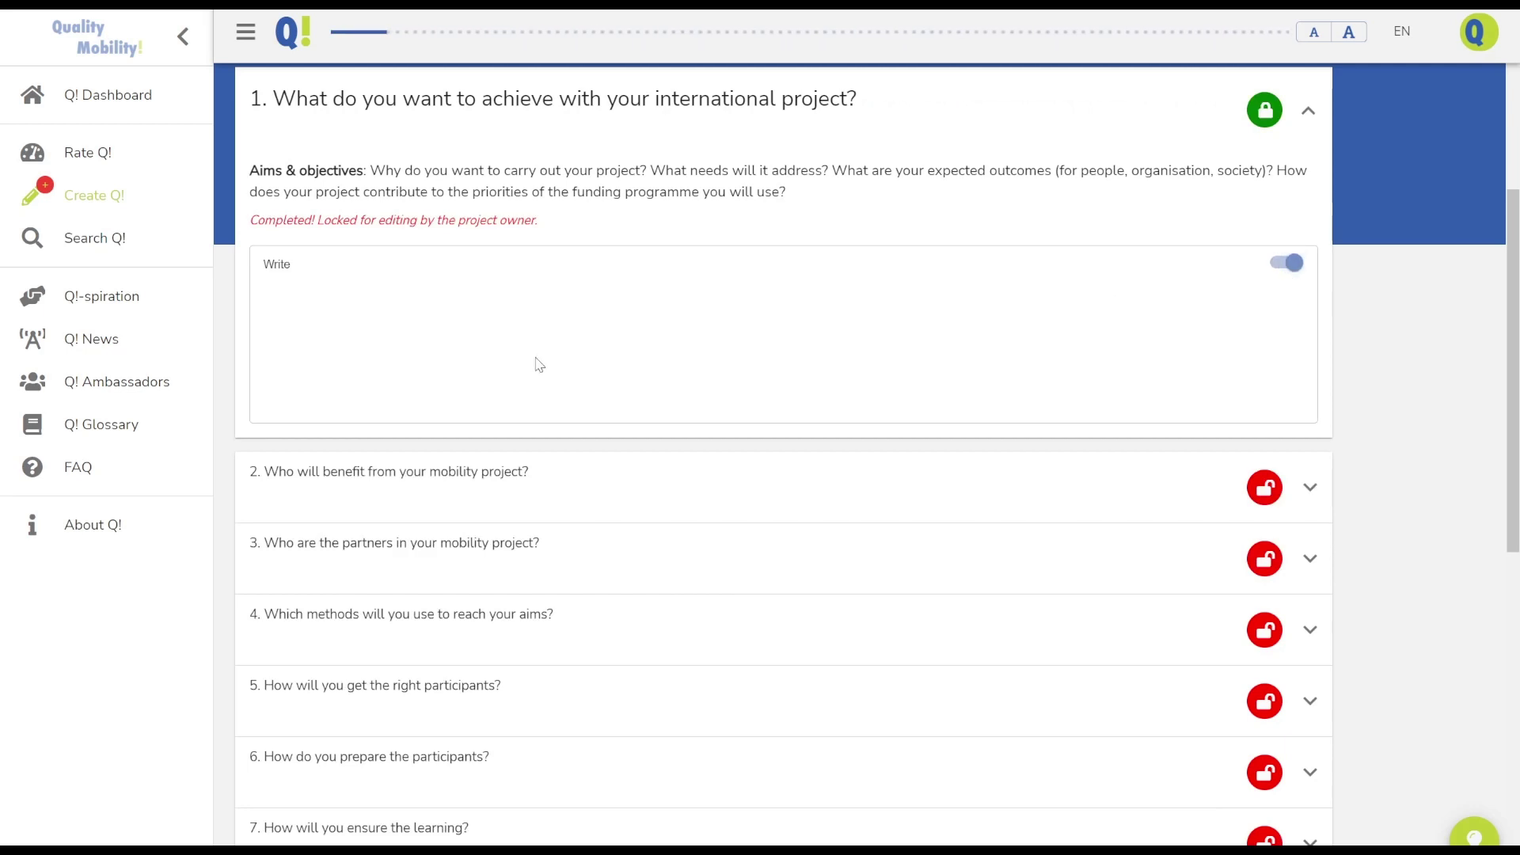
{"action": "scroll", "coordinate": [418, 354], "scroll_direction": "down", "scroll_amount": 1}
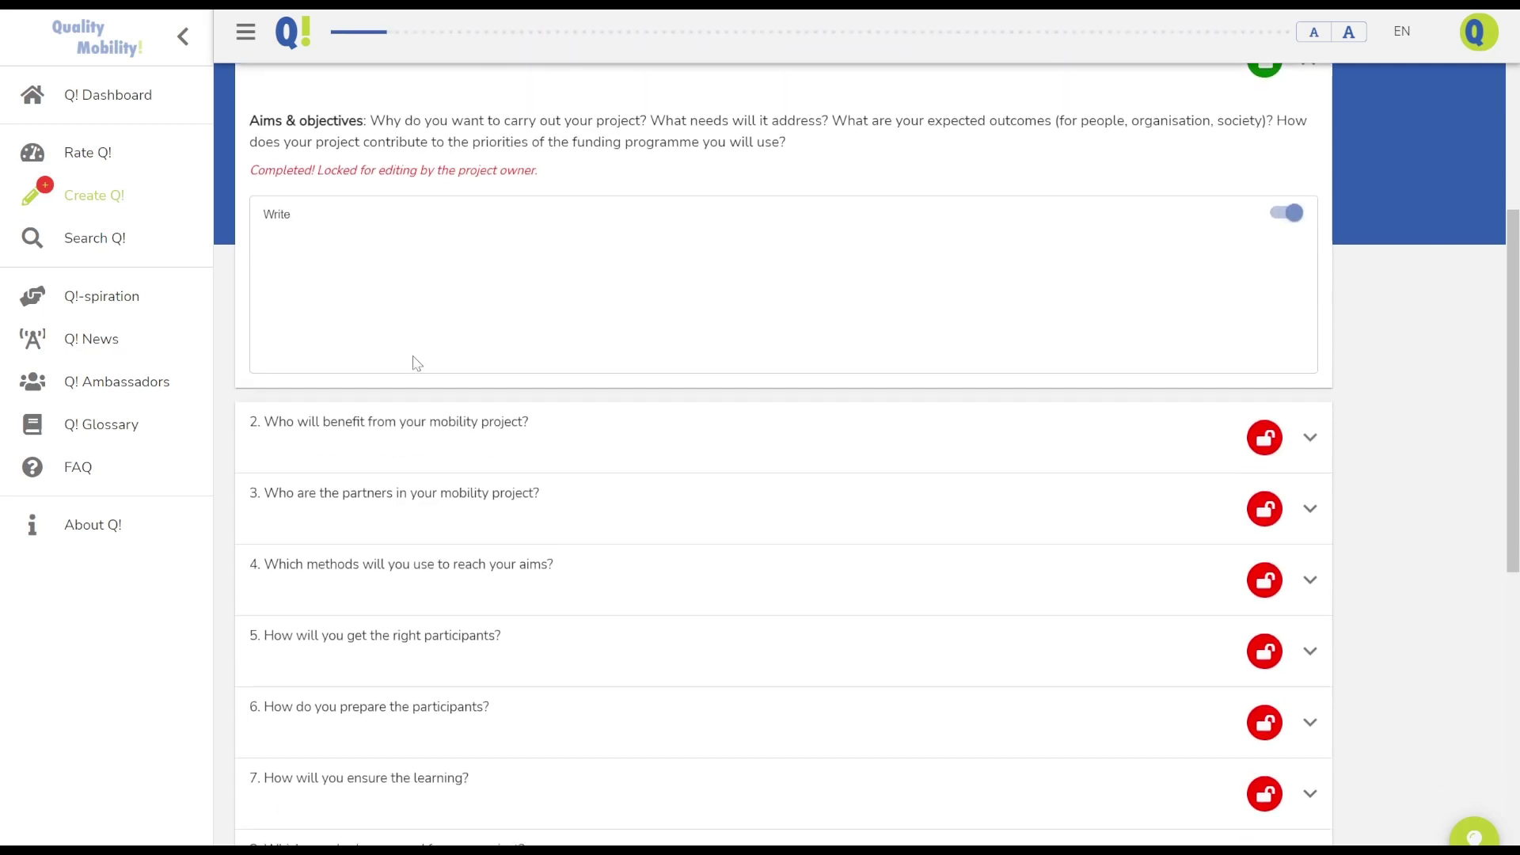
Expand question 2 on who will benefit and show its Target group quality resources beside it
{"action": "left_click", "coordinate": [388, 446]}
{"action": "scroll", "coordinate": [563, 354], "scroll_direction": "down", "scroll_amount": 10}
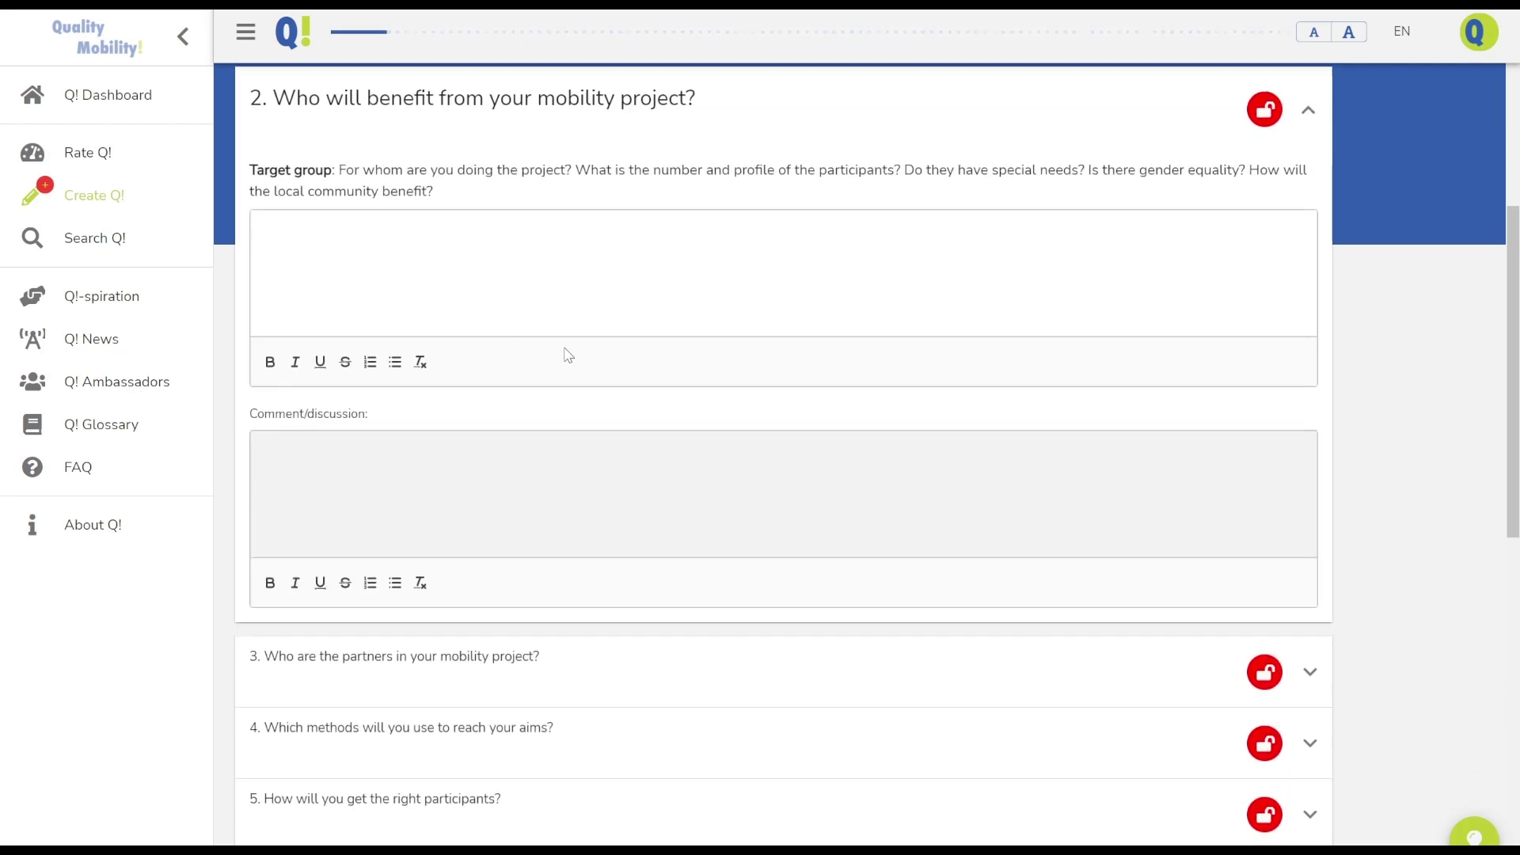
{"action": "scroll", "coordinate": [565, 355], "scroll_direction": "up", "scroll_amount": 3}
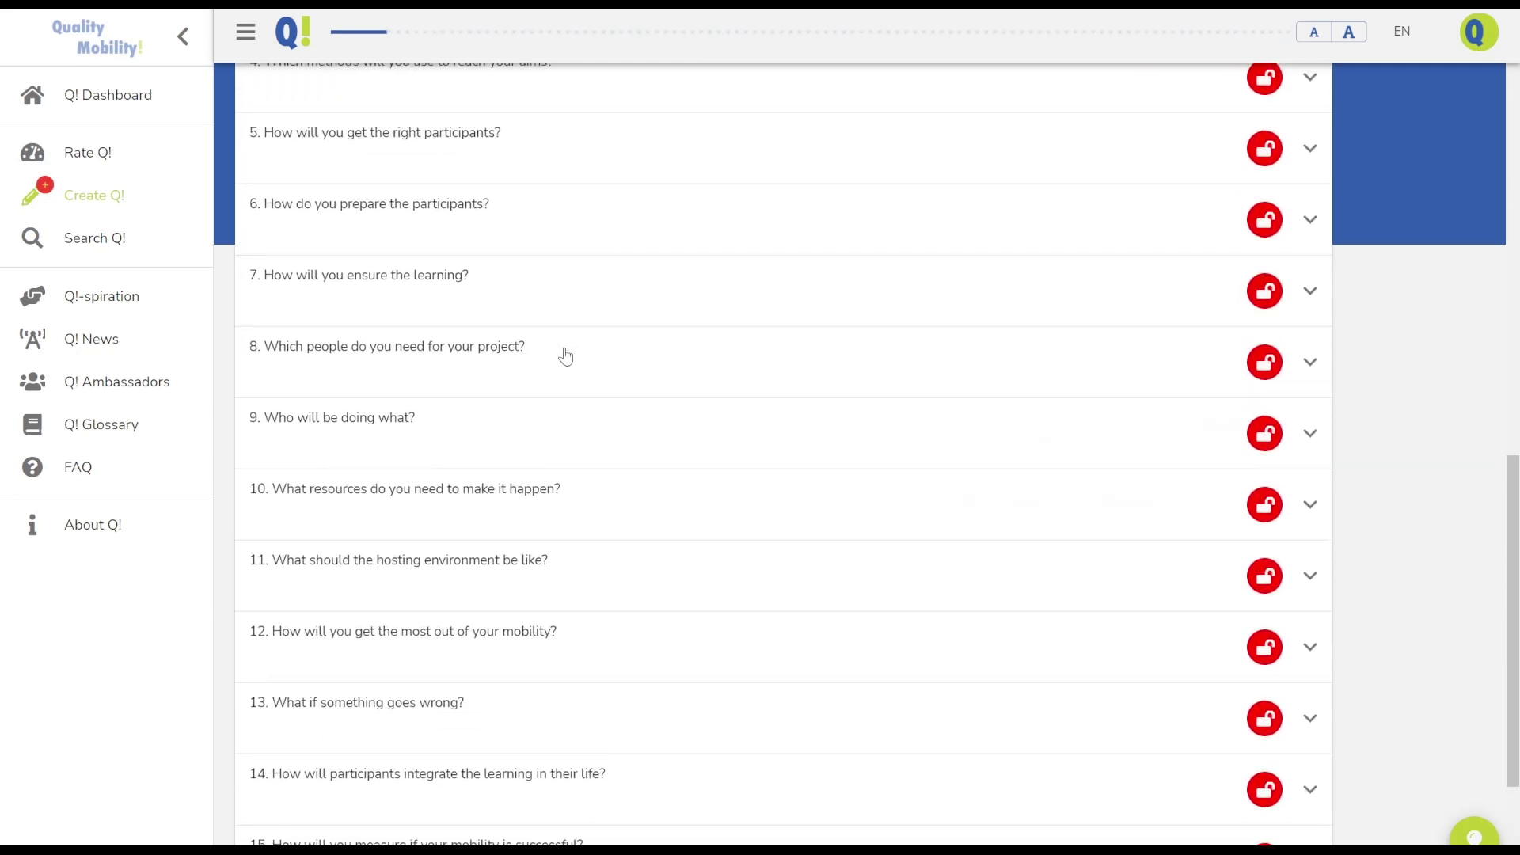
{"action": "scroll", "coordinate": [565, 355], "scroll_direction": "up", "scroll_amount": 4}
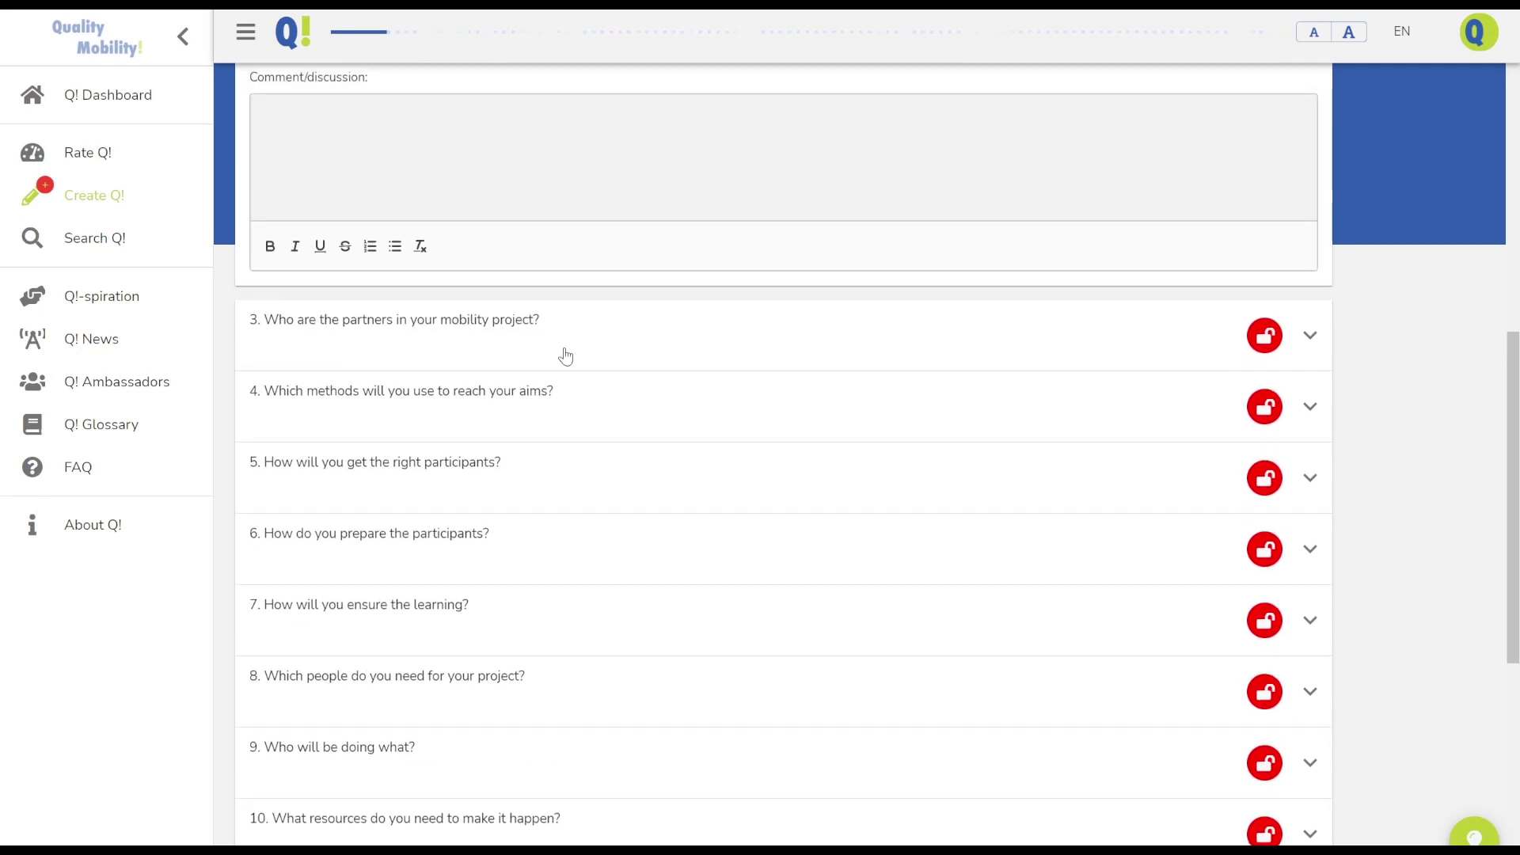
{"action": "scroll", "coordinate": [565, 355], "scroll_direction": "up", "scroll_amount": 5}
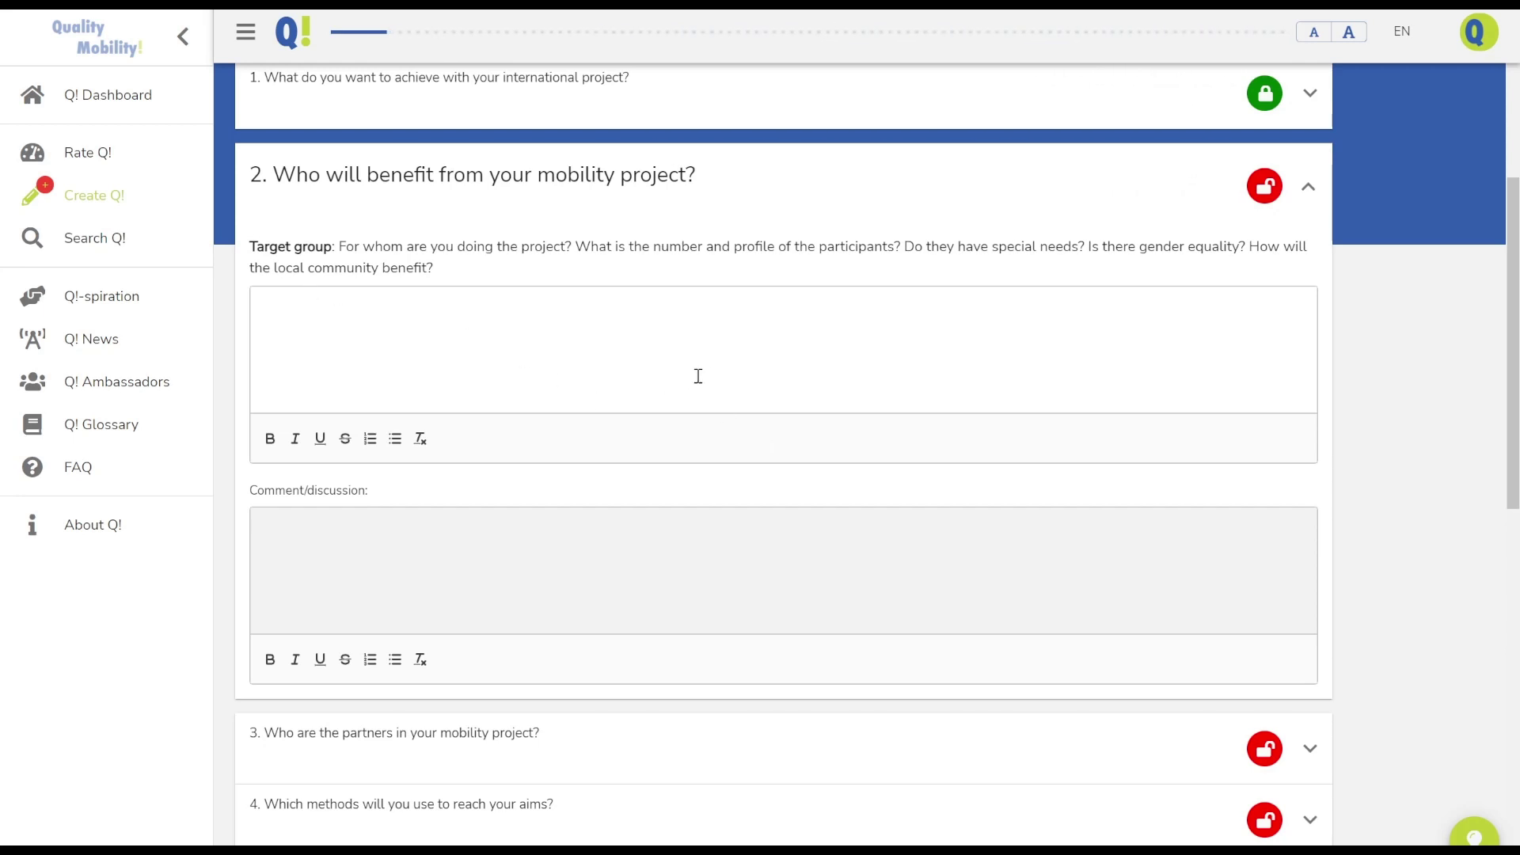
{"action": "left_click", "coordinate": [1474, 836]}
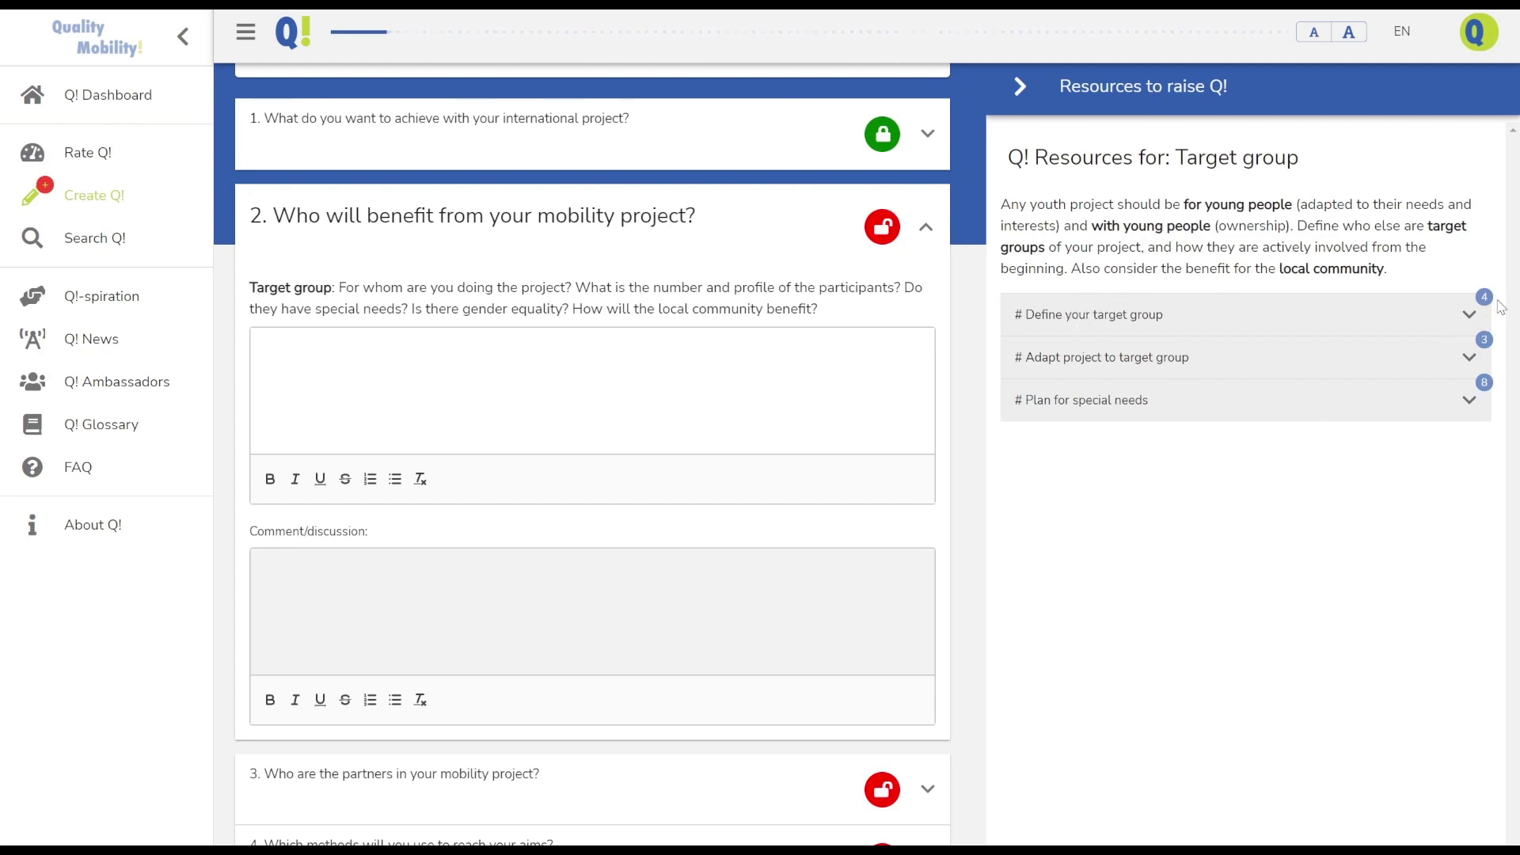
Read the Create a typical participant advice under Define your target group
{"action": "left_click", "coordinate": [1079, 317]}
{"action": "scroll", "coordinate": [1096, 459], "scroll_direction": "down", "scroll_amount": 3}
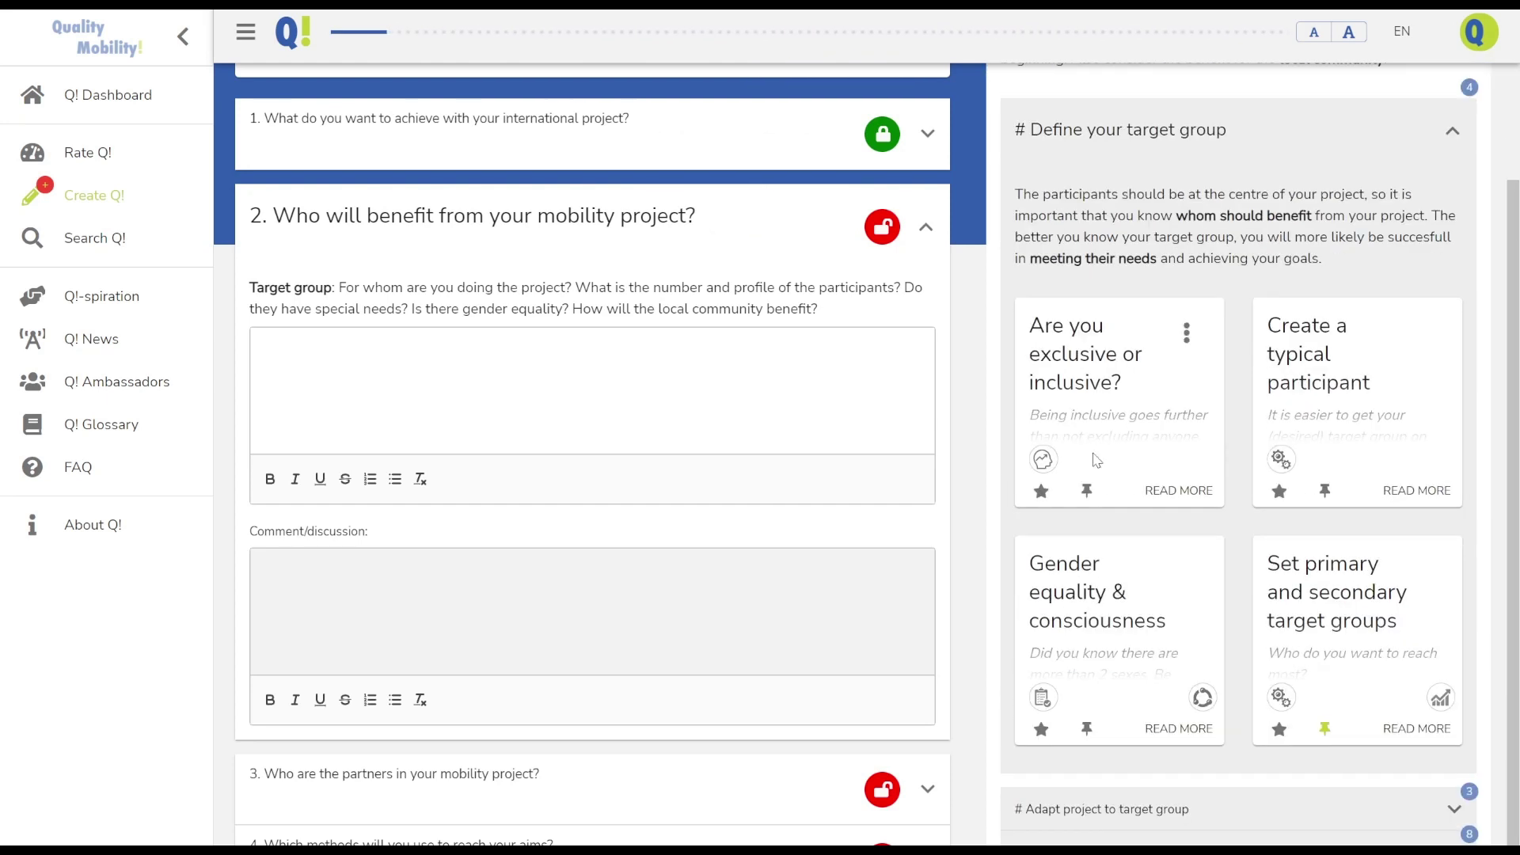
{"action": "left_click", "coordinate": [1314, 364]}
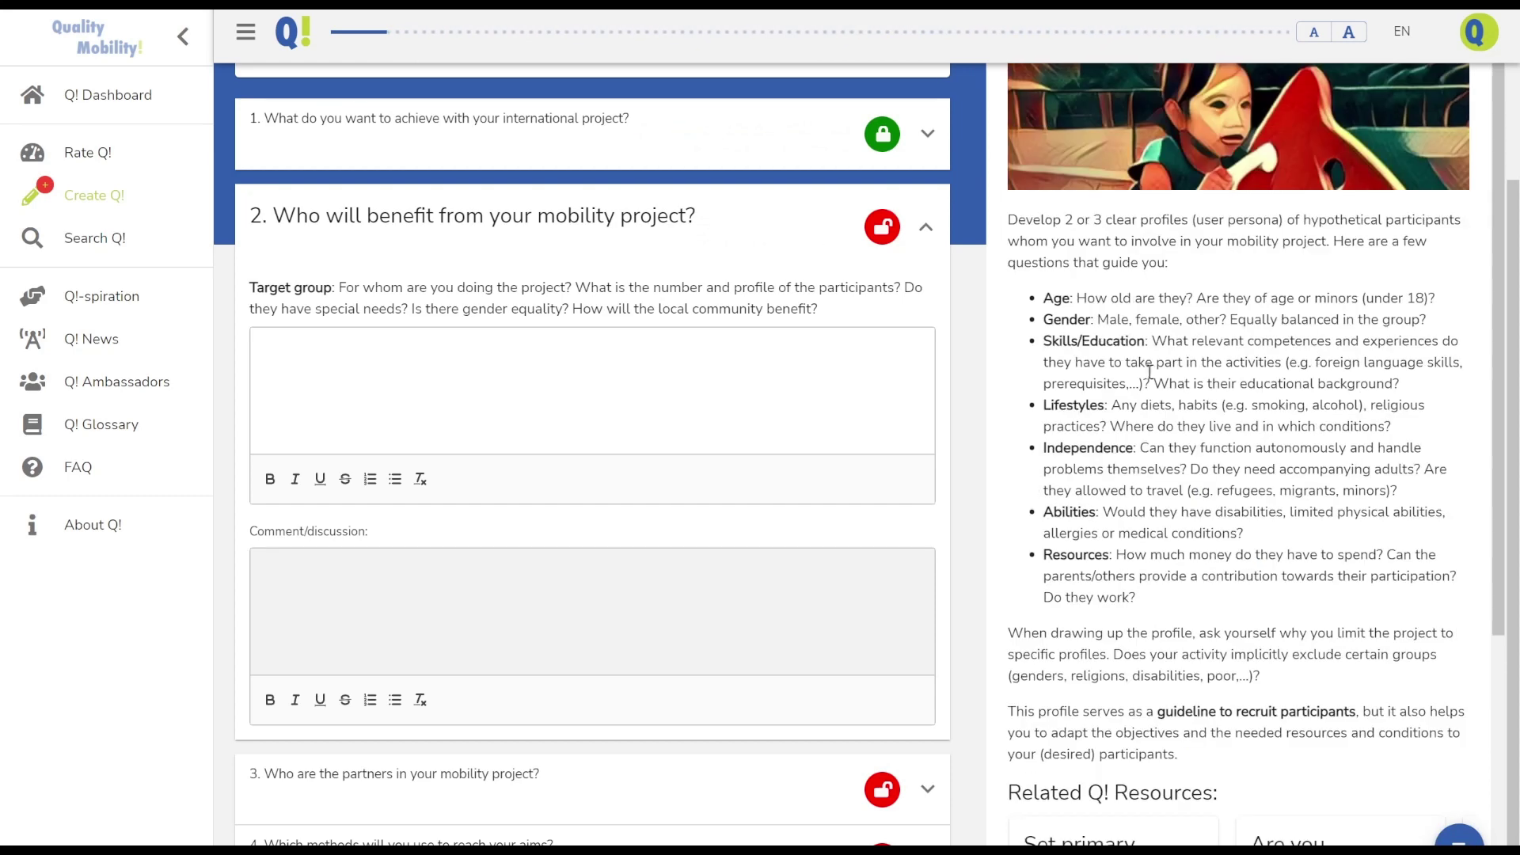
{"action": "scroll", "coordinate": [1129, 370], "scroll_direction": "down", "scroll_amount": 4}
{"action": "scroll", "coordinate": [1129, 376], "scroll_direction": "up", "scroll_amount": 4}
{"action": "scroll", "coordinate": [1160, 504], "scroll_direction": "up", "scroll_amount": 3}
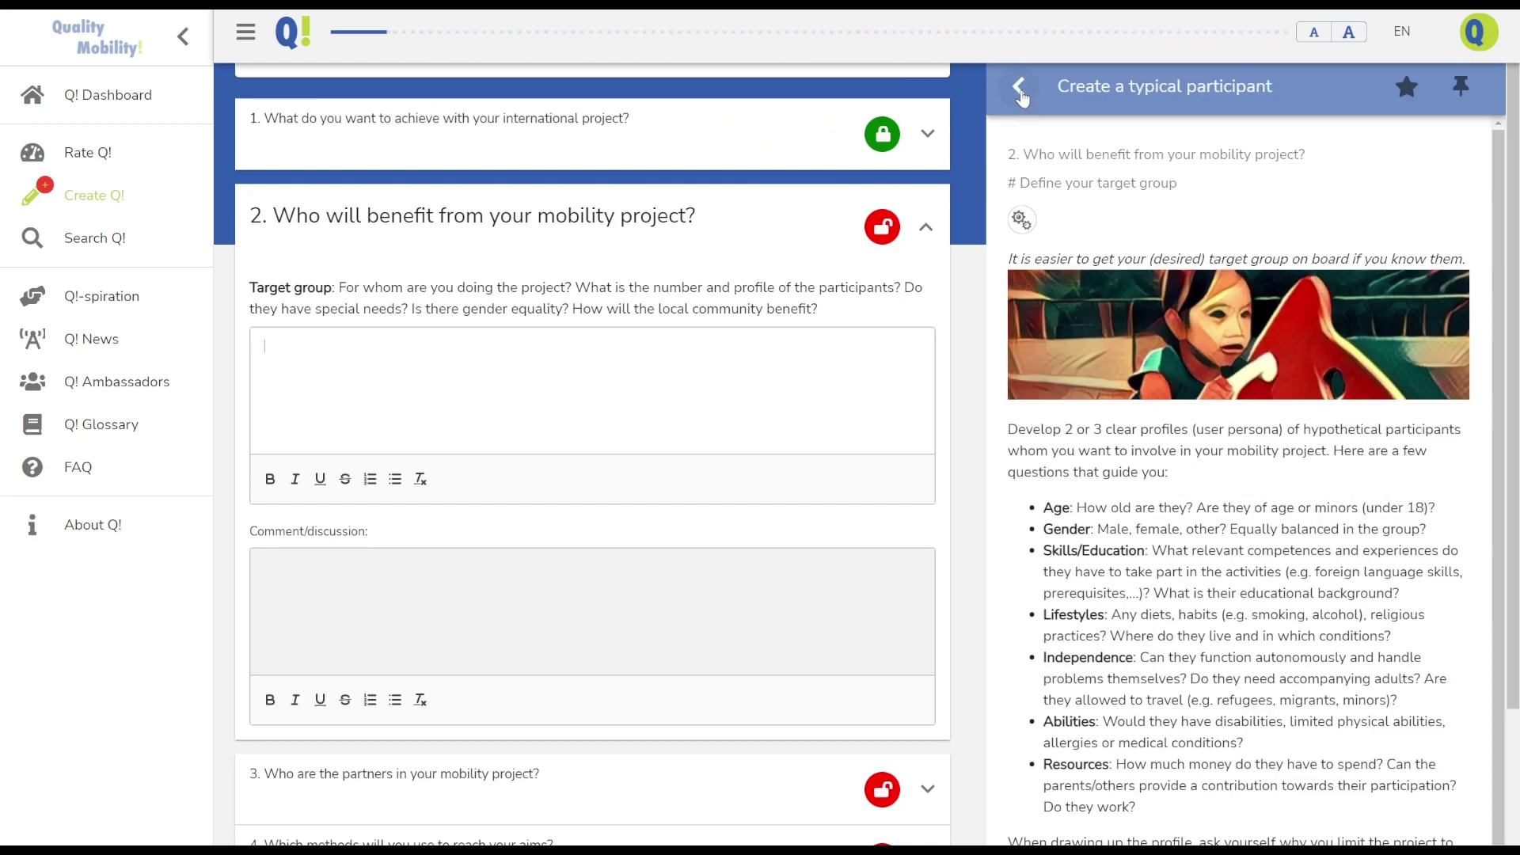
{"action": "left_click", "coordinate": [1021, 91]}
Close the resources panel and answer question 2 with 'write something'
{"action": "left_click", "coordinate": [1020, 89]}
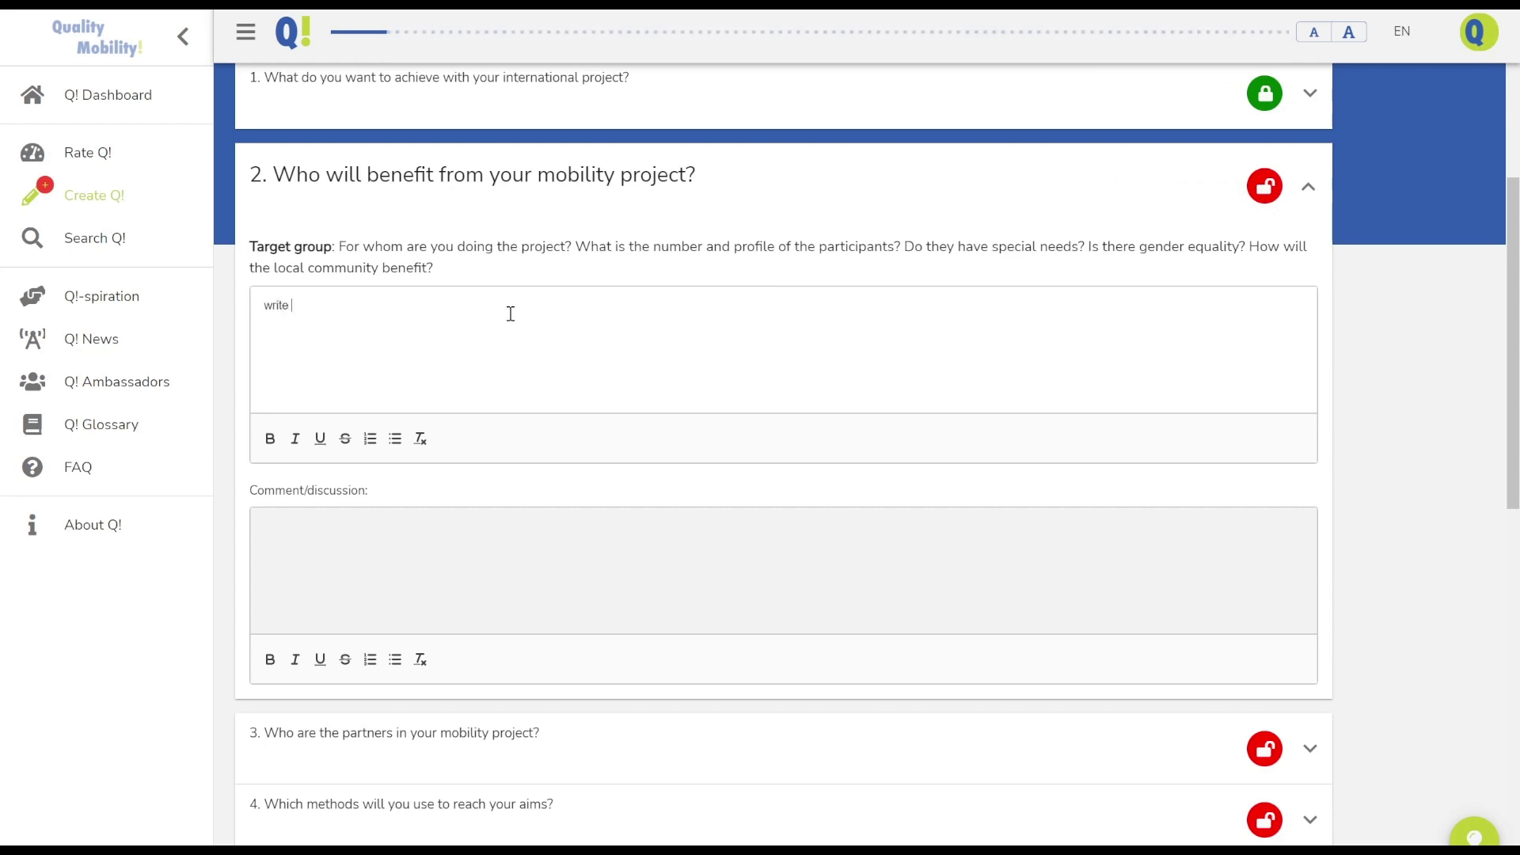
{"action": "type", "text": "something"}
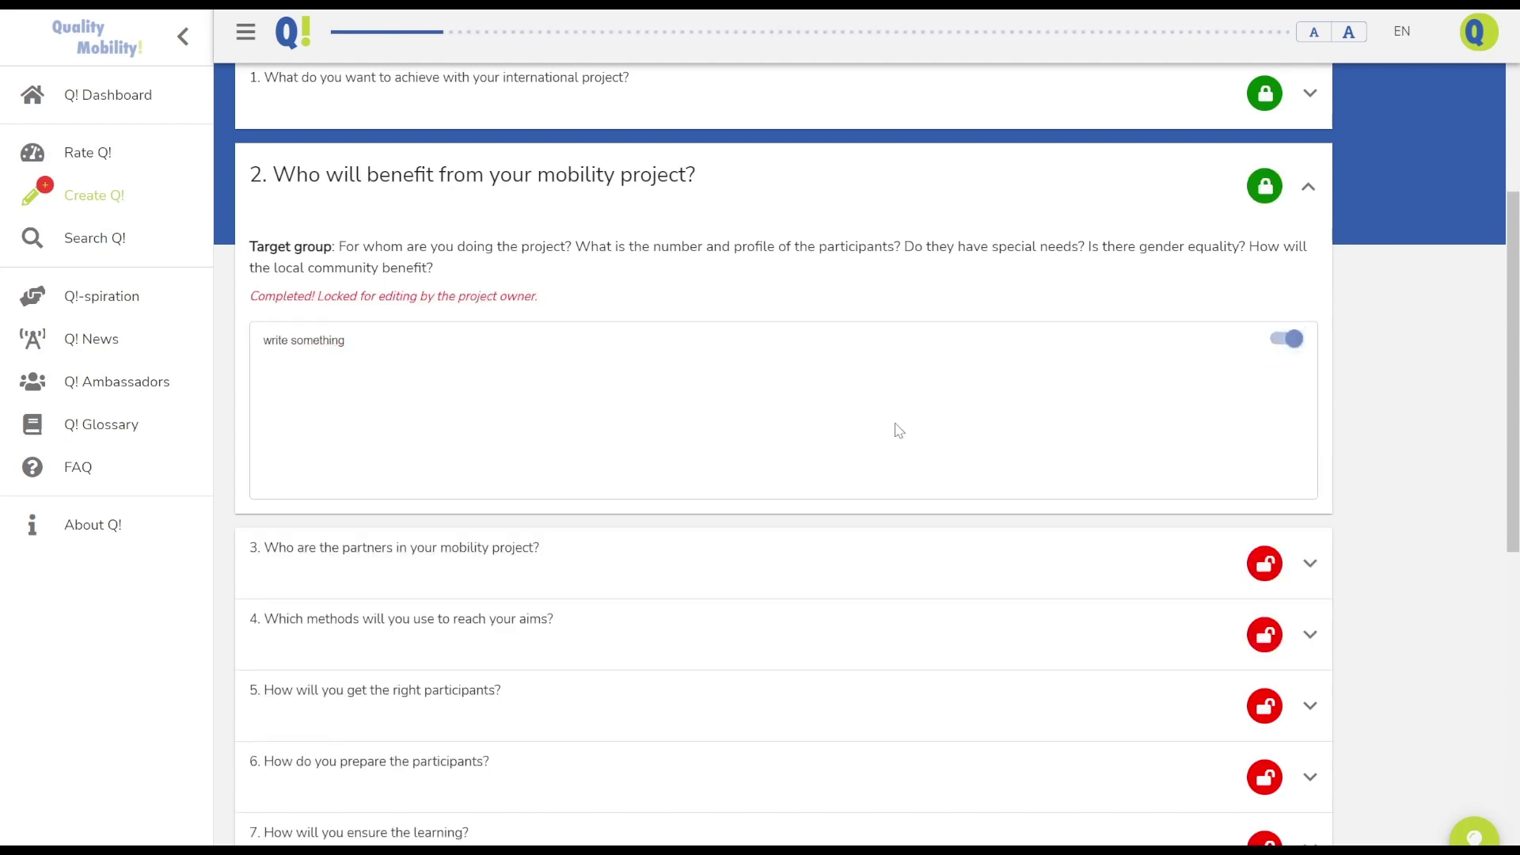
{"action": "scroll", "coordinate": [898, 429], "scroll_direction": "down", "scroll_amount": 10}
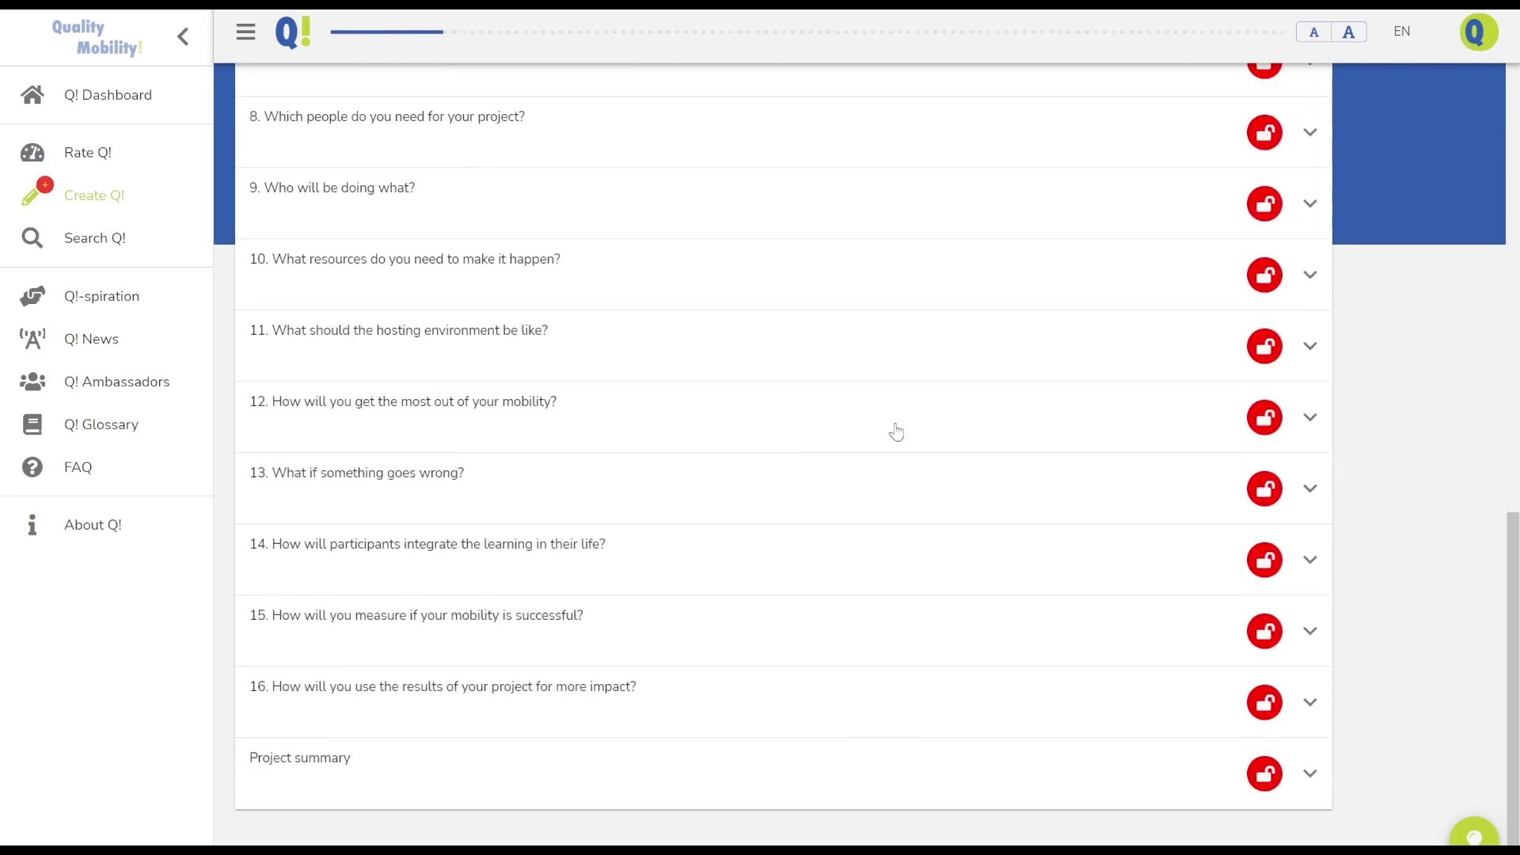
{"action": "scroll", "coordinate": [896, 431], "scroll_direction": "up", "scroll_amount": 12}
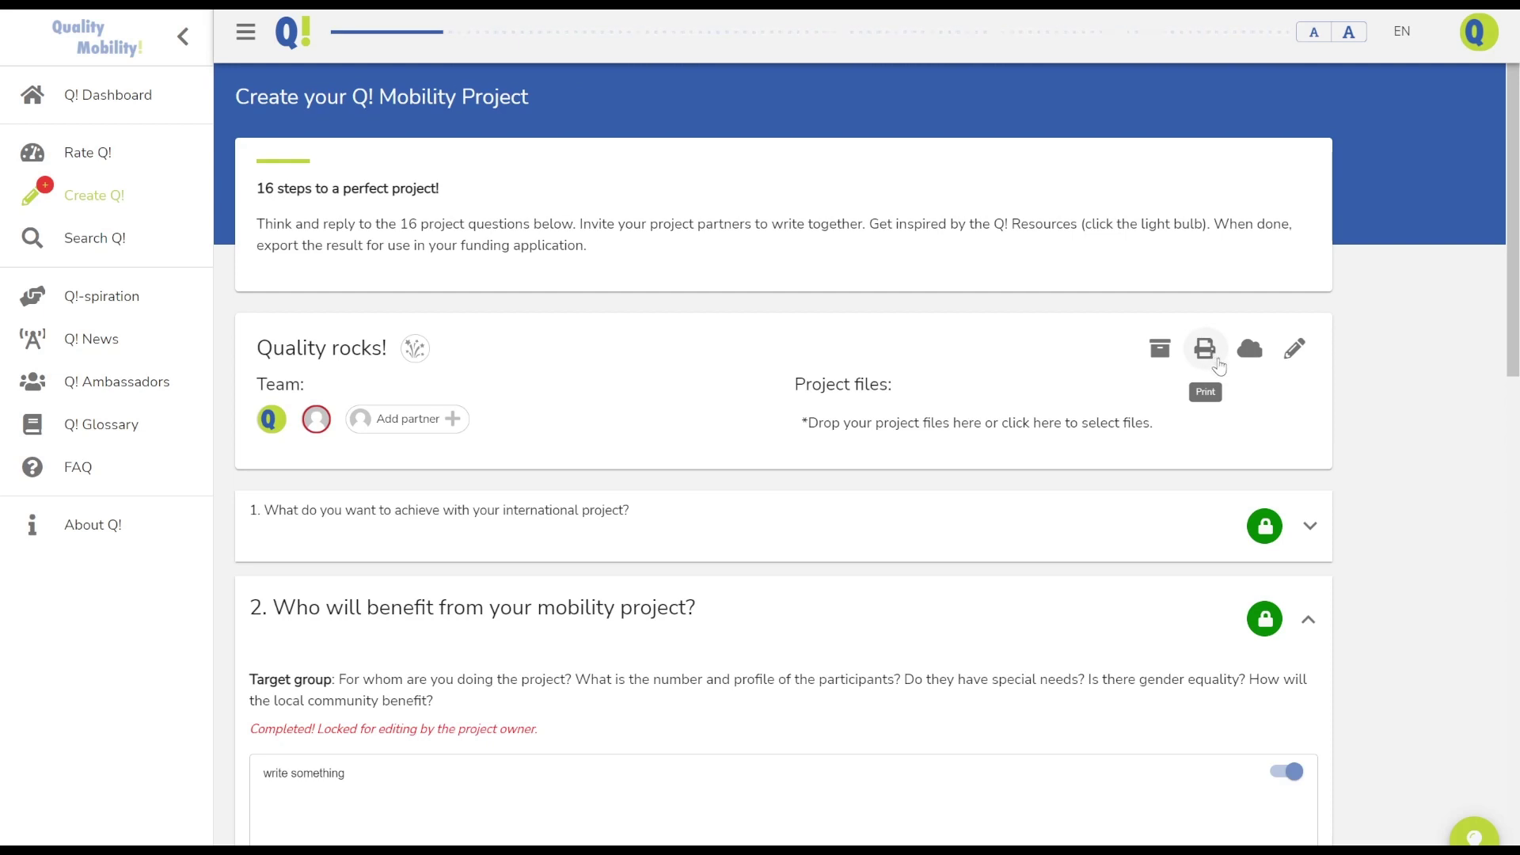
Open the project's Print or export Q! view, review its question list, and place the cursor in the Google Doc
{"action": "left_click", "coordinate": [1206, 361]}
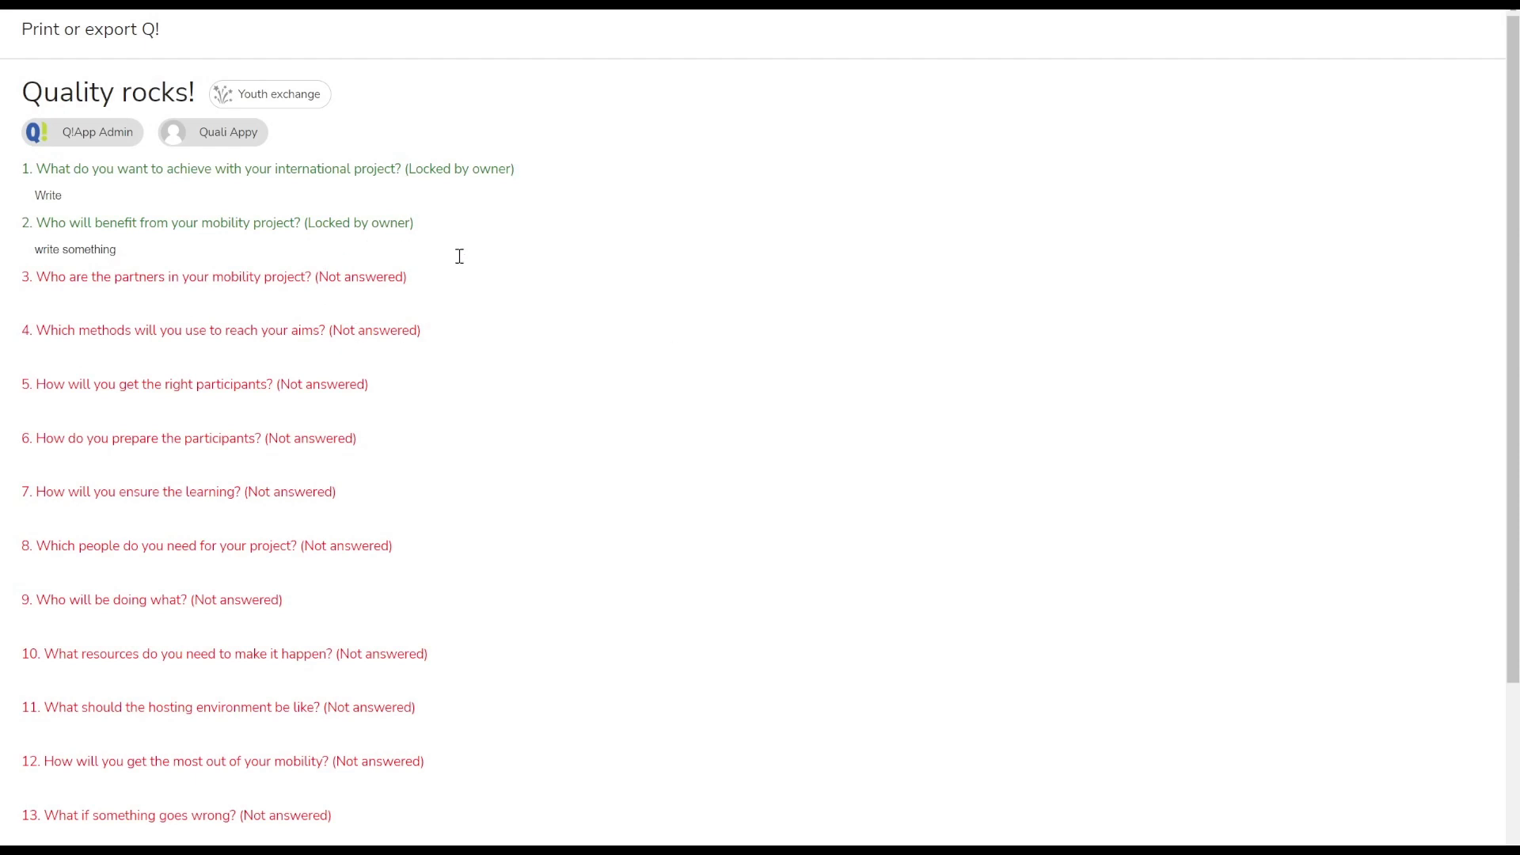
{"action": "scroll", "coordinate": [458, 255], "scroll_direction": "down", "scroll_amount": 3}
{"action": "scroll", "coordinate": [560, 424], "scroll_direction": "up", "scroll_amount": 3}
{"action": "scroll", "coordinate": [810, 608], "scroll_direction": "down", "scroll_amount": 3}
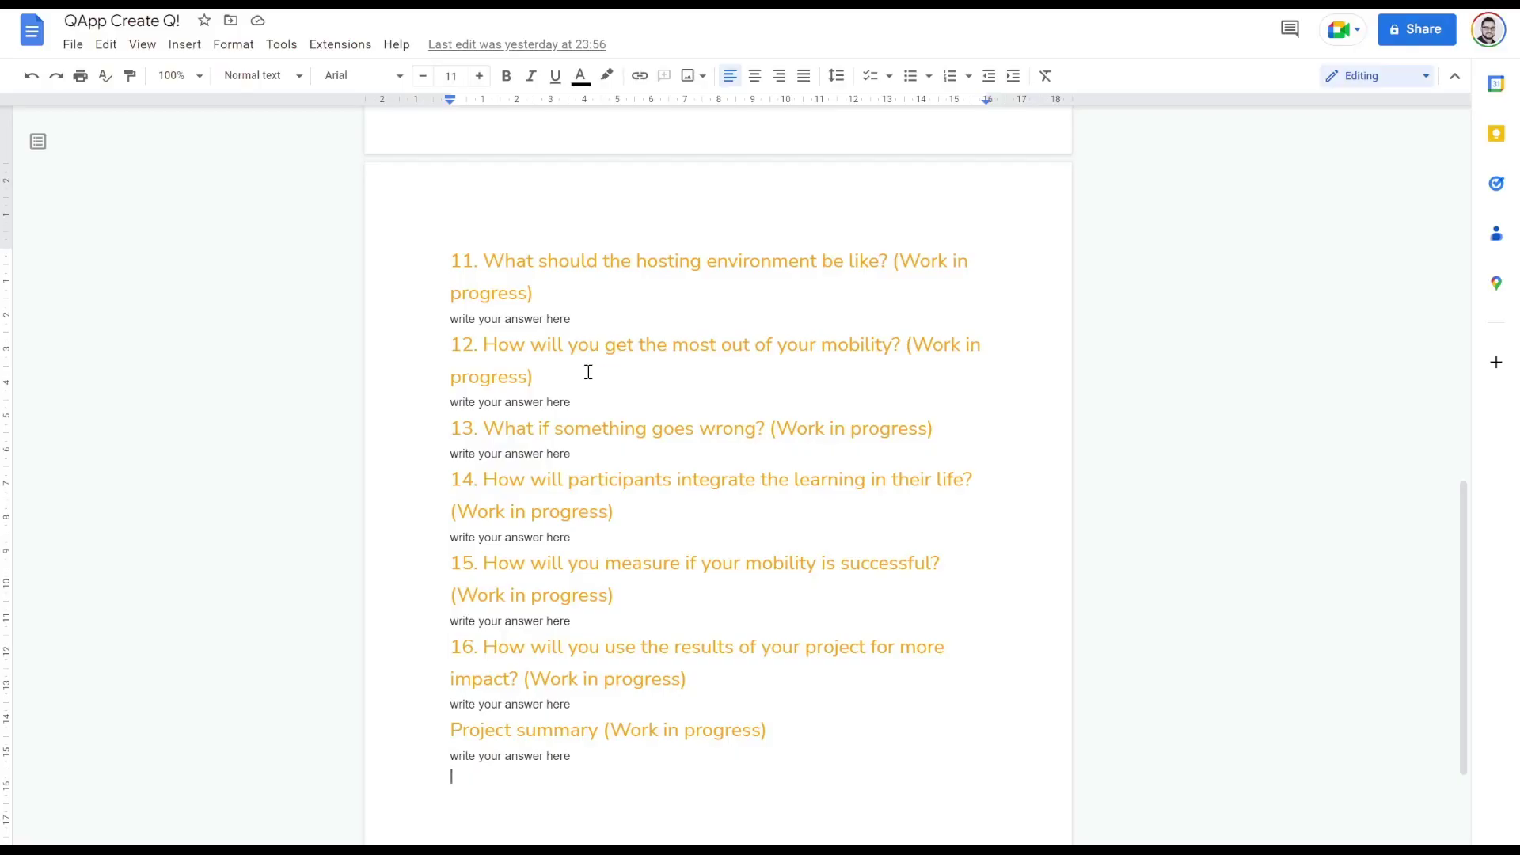
{"action": "left_click", "coordinate": [586, 370]}
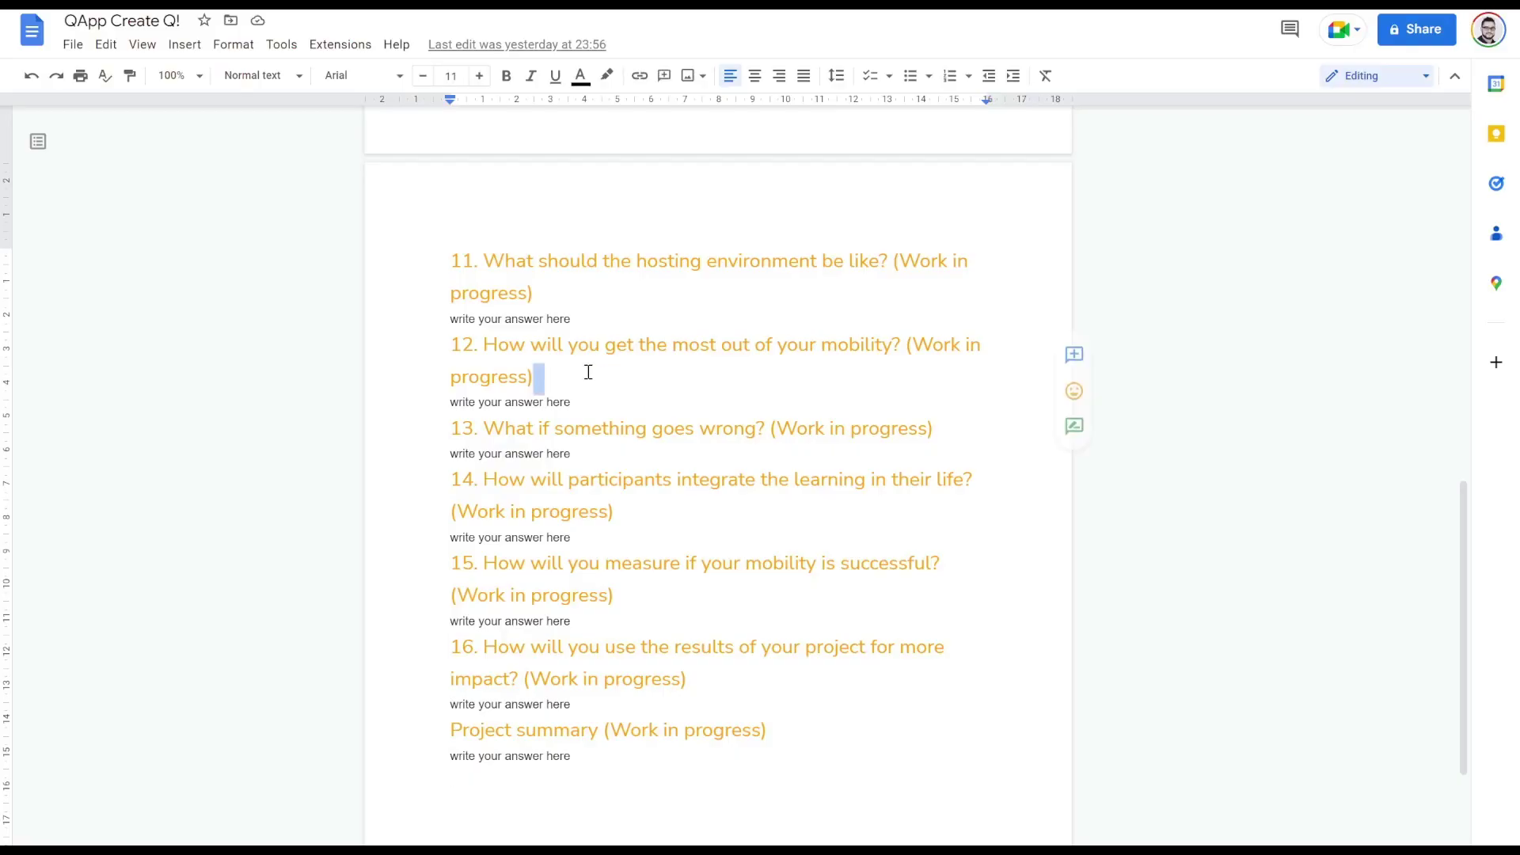
Replace the Google Doc's old contents with the copied Q! project question list
{"action": "key", "text": "ctrl+a"}
{"action": "key", "text": "BackSpace"}
{"action": "type", "text": "https://www.qualitymobility.app/"}
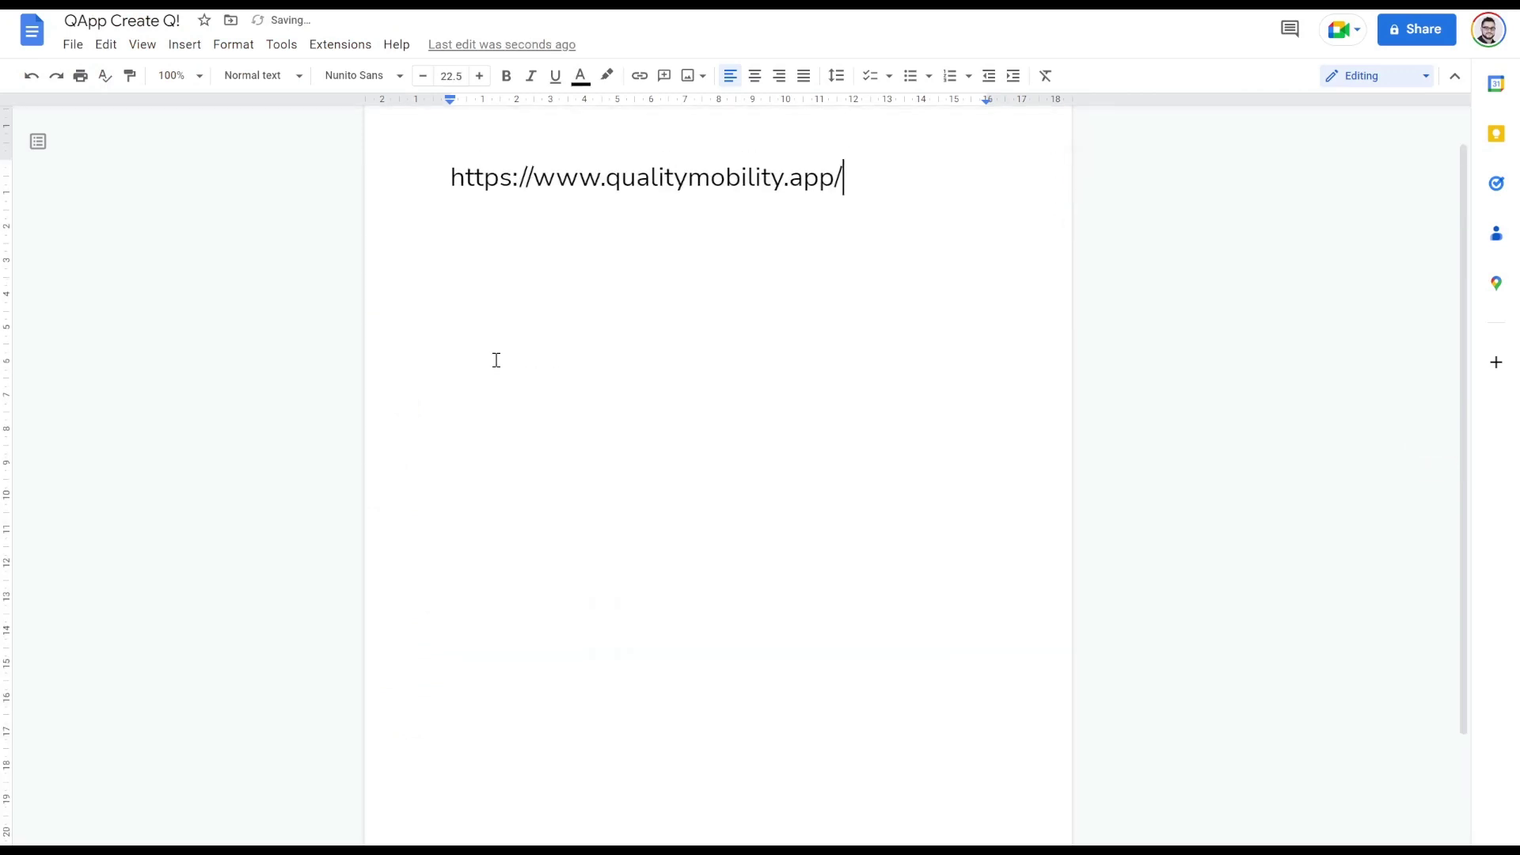
{"action": "key", "text": "ctrl+a"}
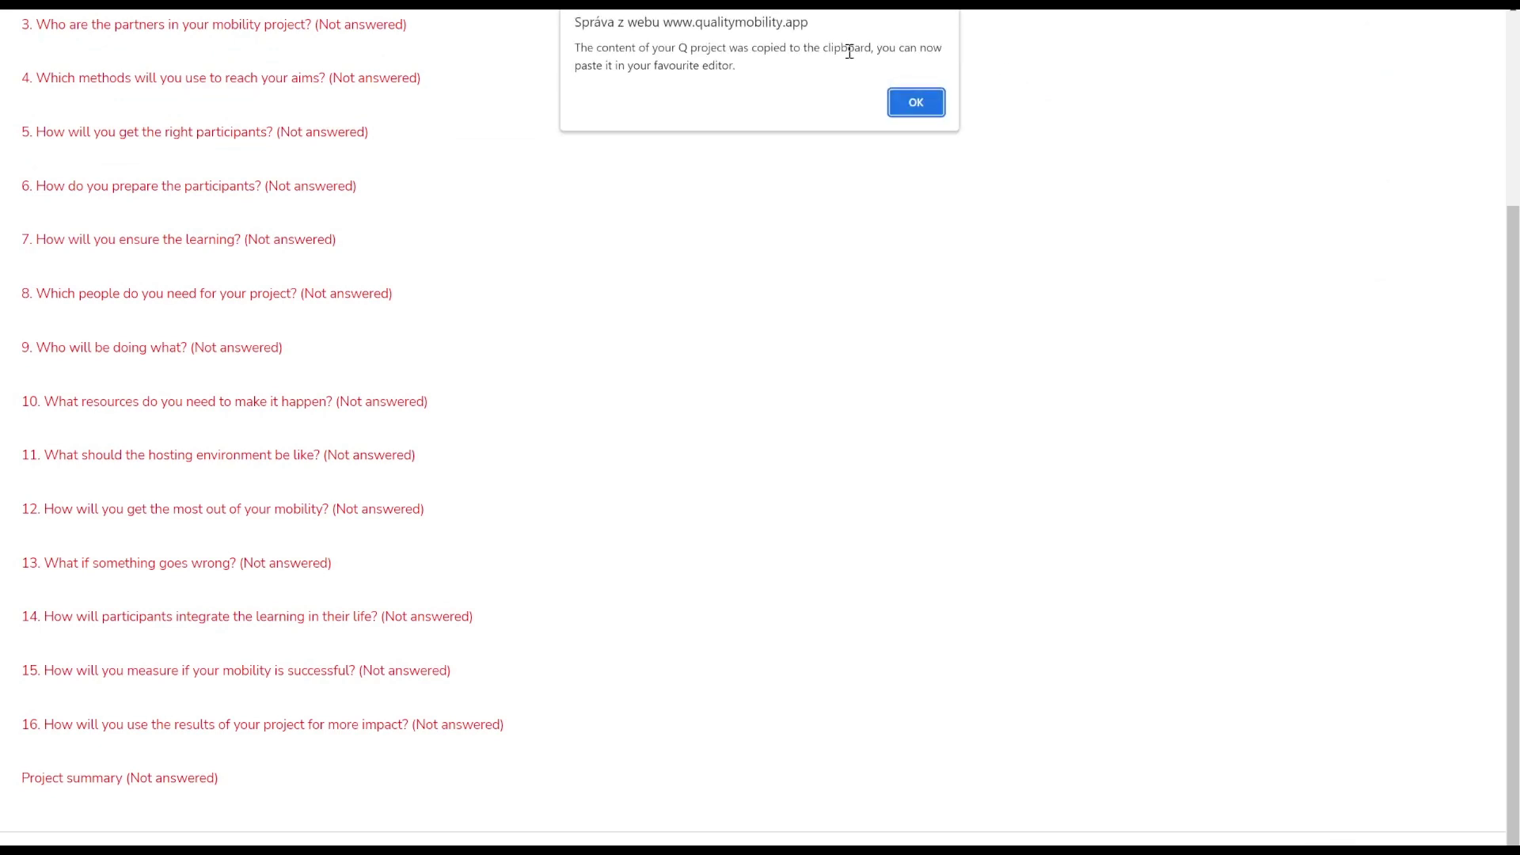
{"action": "left_click", "coordinate": [915, 103]}
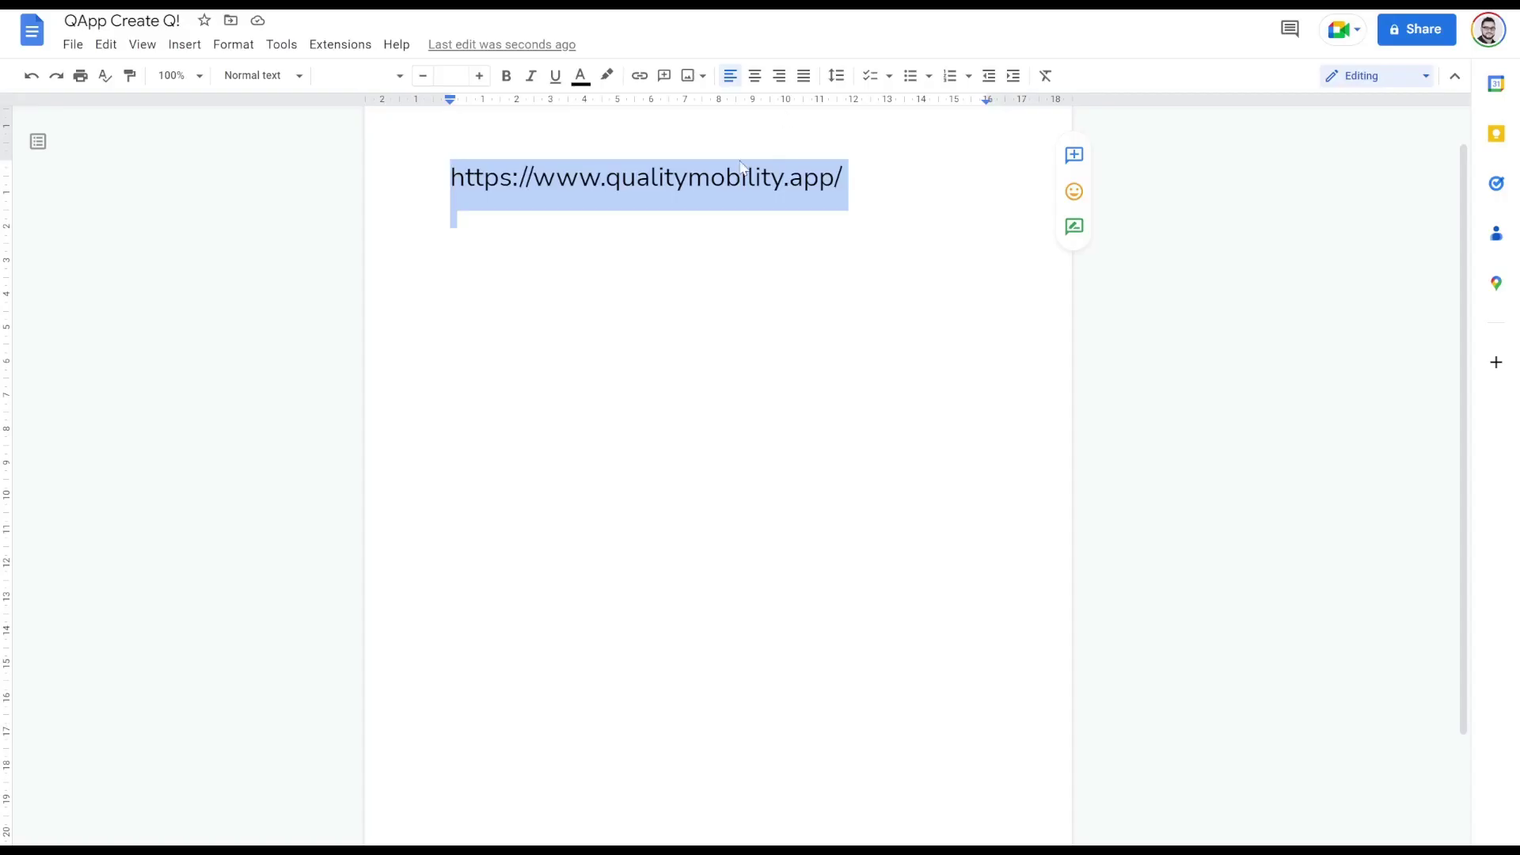
{"action": "key", "text": "ctrl+v"}
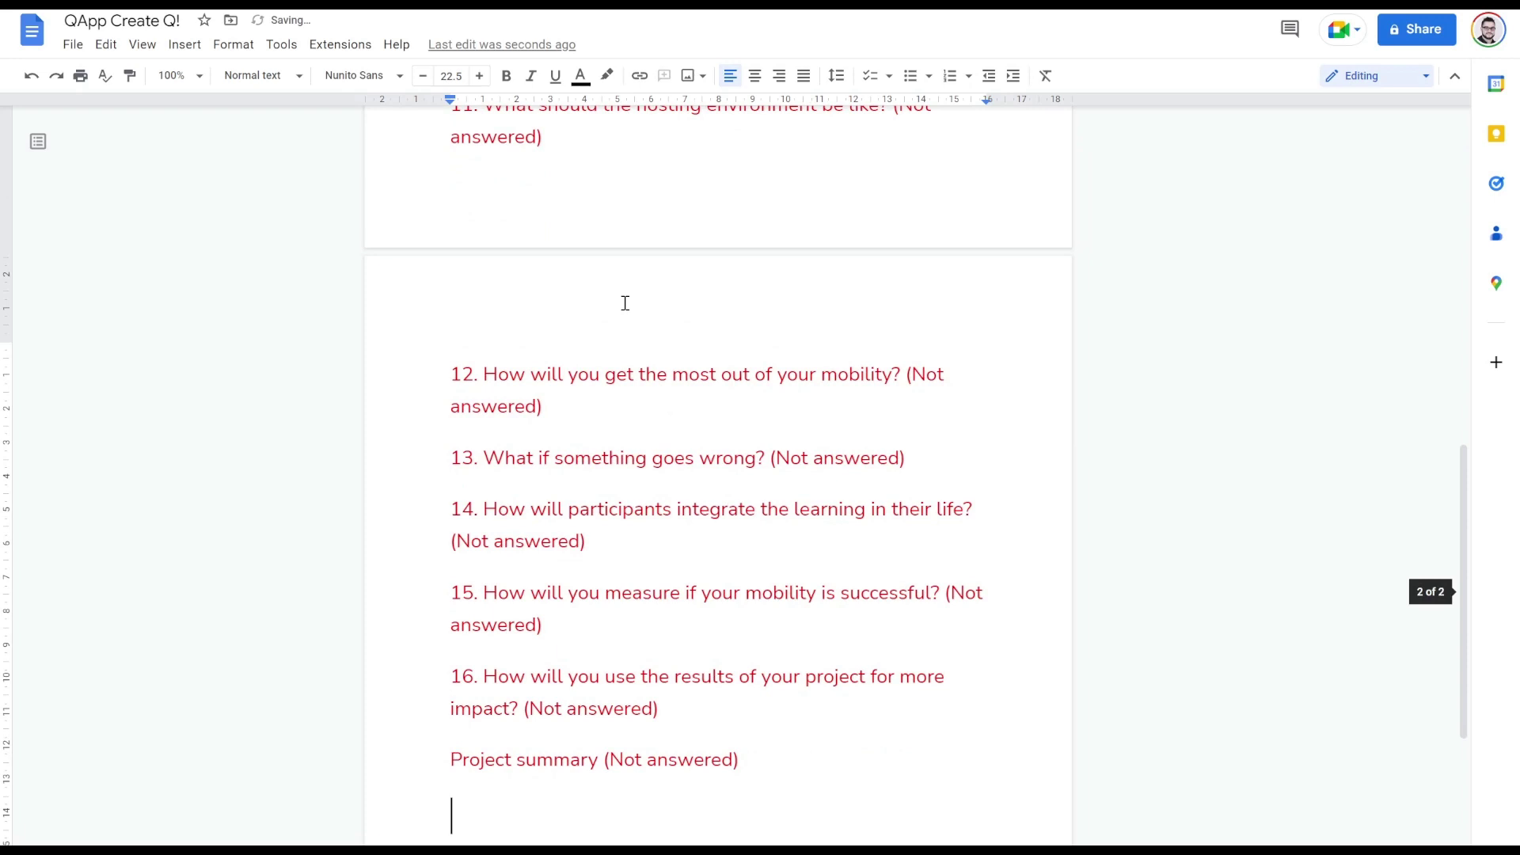
{"action": "scroll", "coordinate": [625, 303], "scroll_direction": "up", "scroll_amount": 15}
{"action": "scroll", "coordinate": [625, 304], "scroll_direction": "up", "scroll_amount": 1}
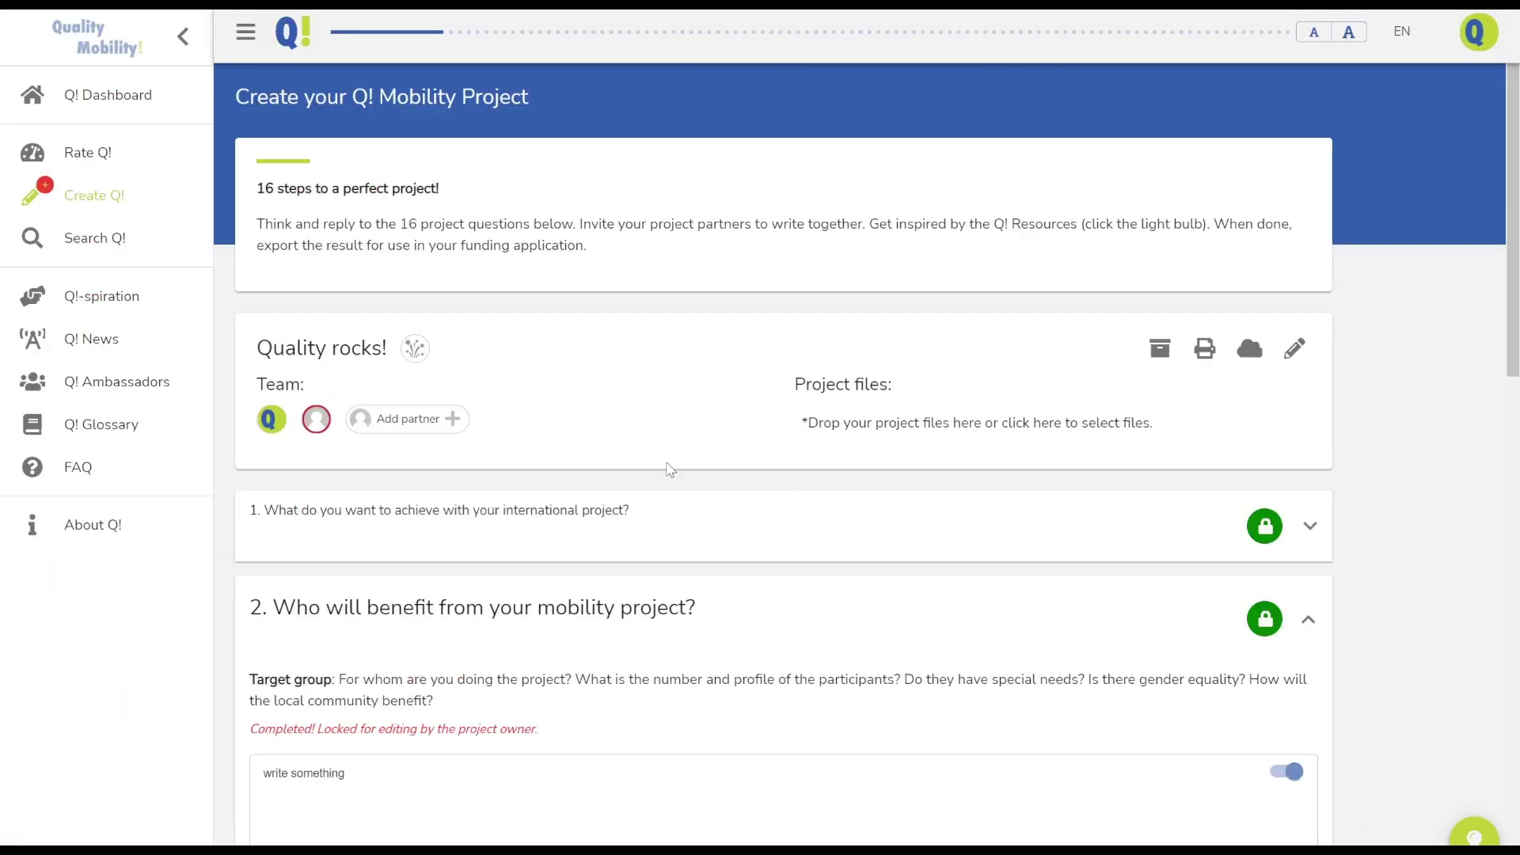
Scroll through the Quality rocks! project form to review its questions
{"action": "scroll", "coordinate": [578, 467], "scroll_direction": "down", "scroll_amount": 5}
{"action": "scroll", "coordinate": [578, 467], "scroll_direction": "down", "scroll_amount": 5}
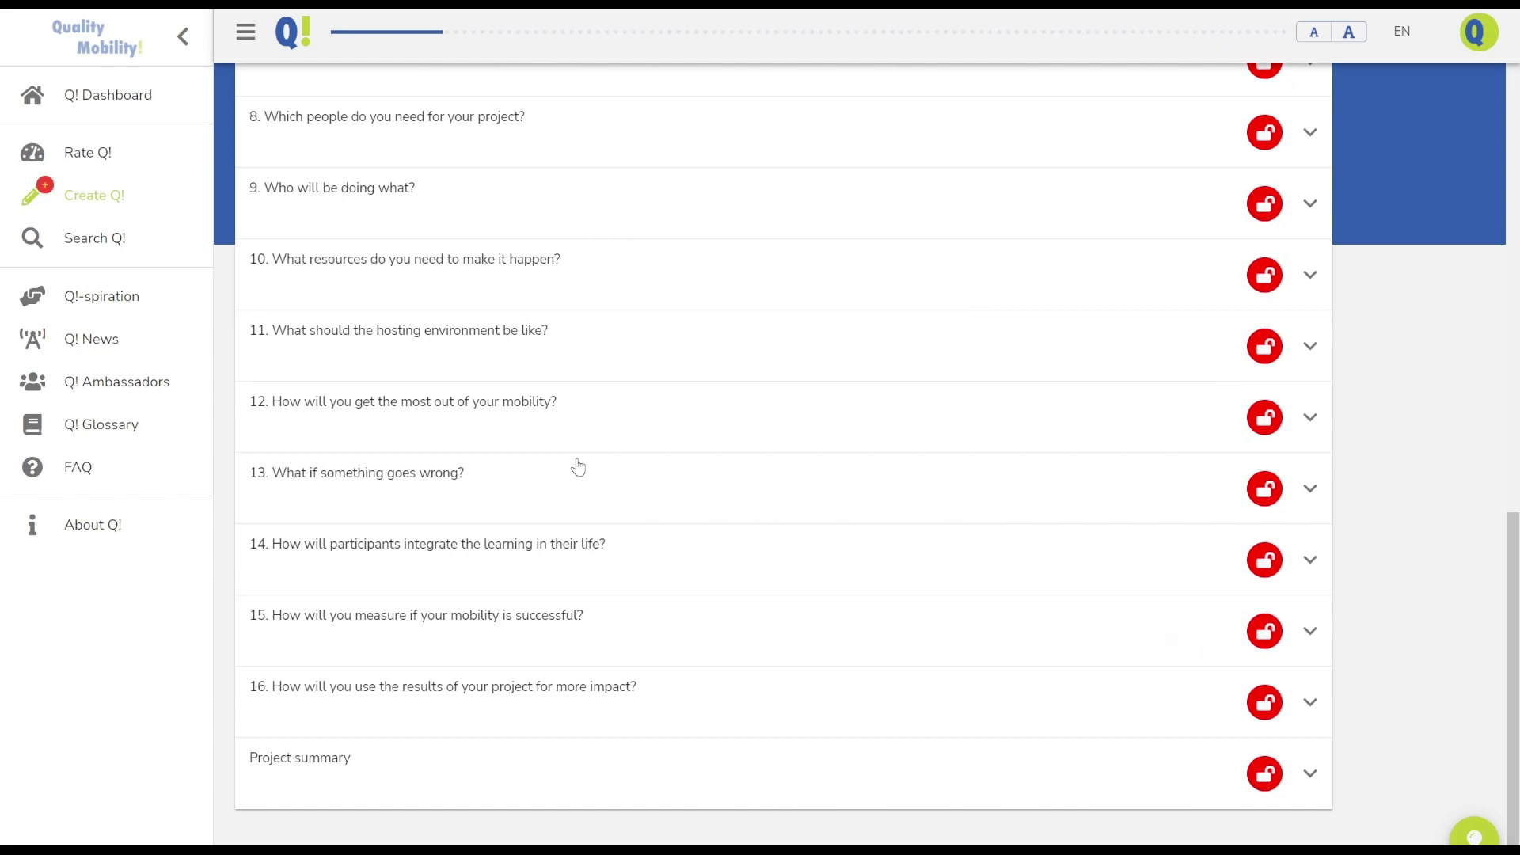
{"action": "scroll", "coordinate": [578, 467], "scroll_direction": "up", "scroll_amount": 15}
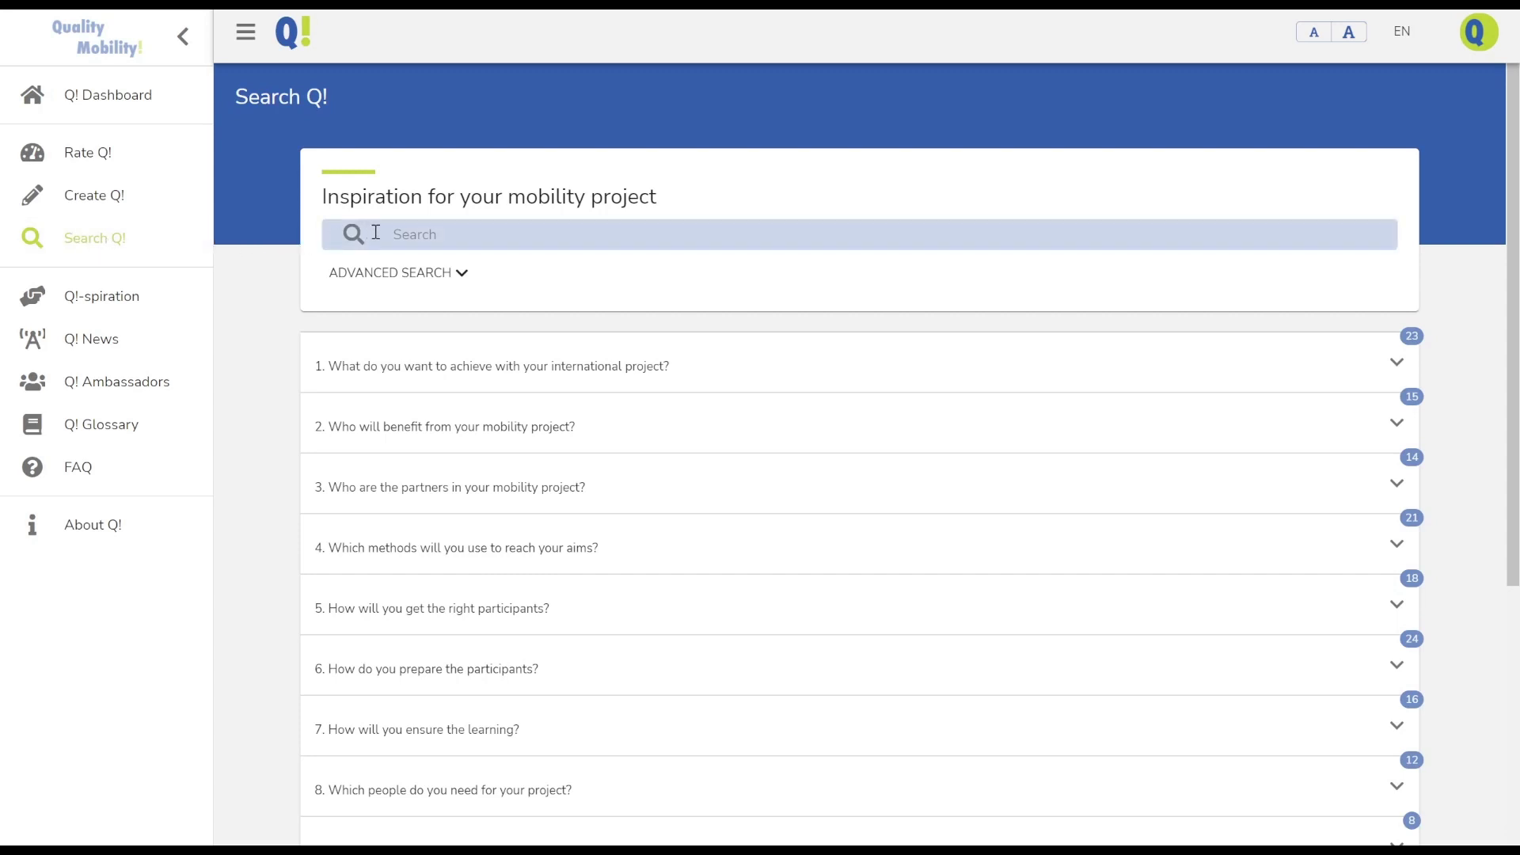
Show the advanced search filters and list question 1's Do a needs analysis resource cards
{"action": "left_click", "coordinate": [458, 272]}
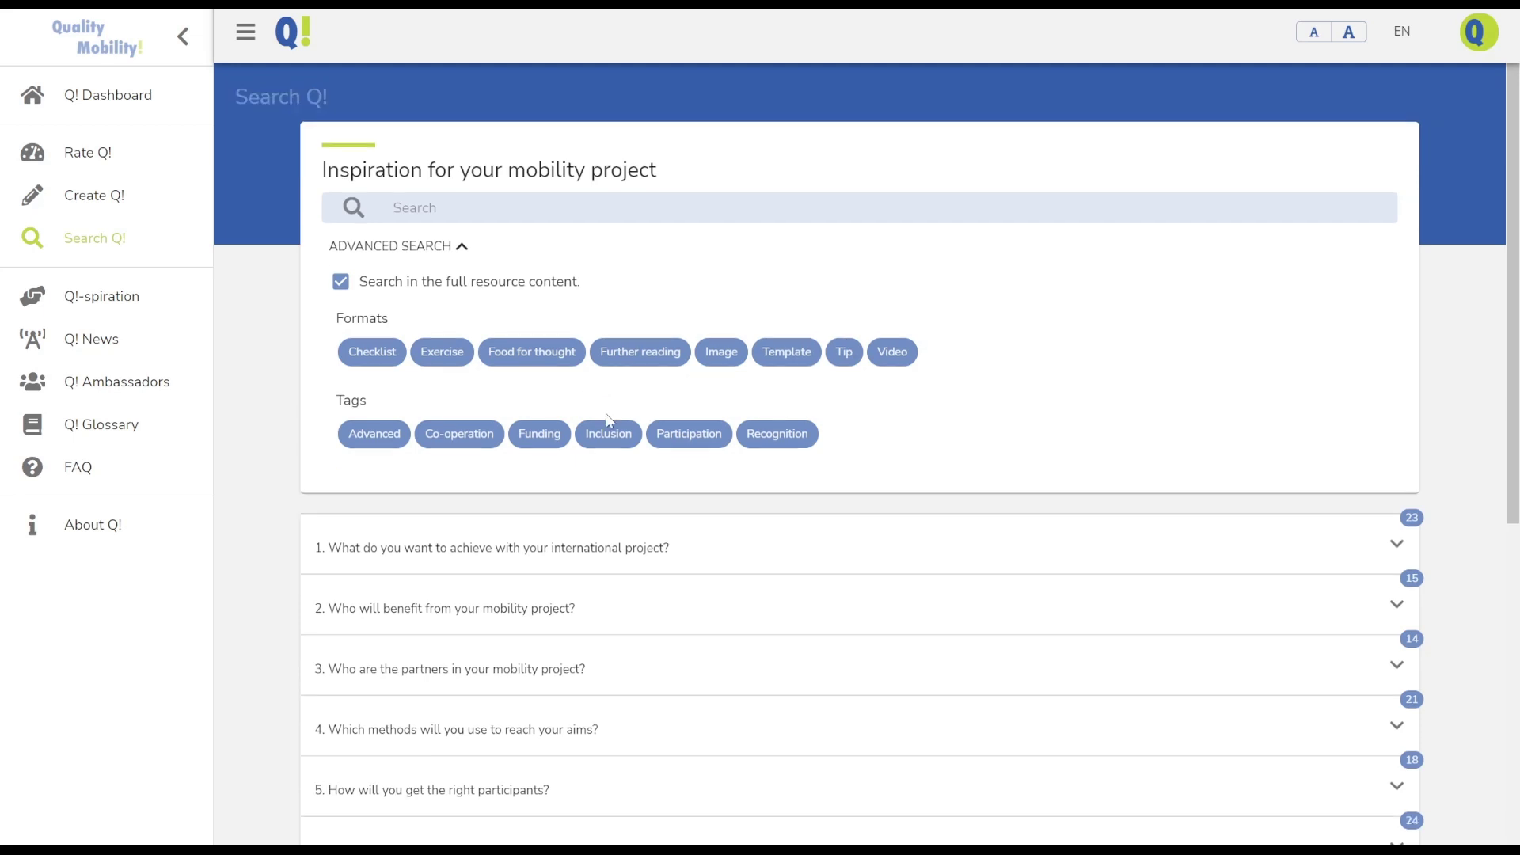
{"action": "scroll", "coordinate": [609, 420], "scroll_direction": "down", "scroll_amount": 4}
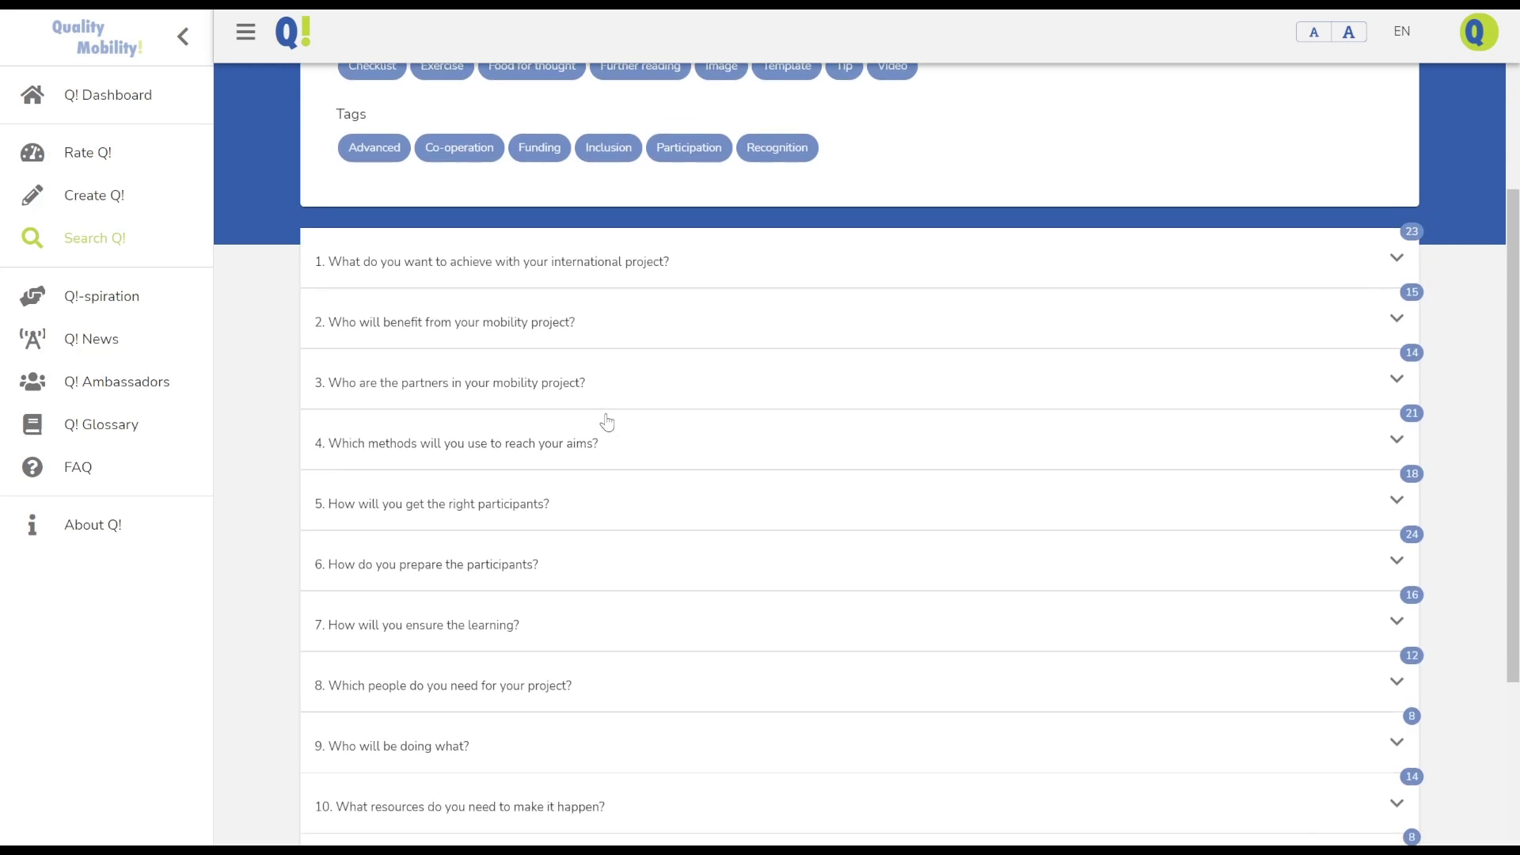
{"action": "scroll", "coordinate": [607, 422], "scroll_direction": "down", "scroll_amount": 4}
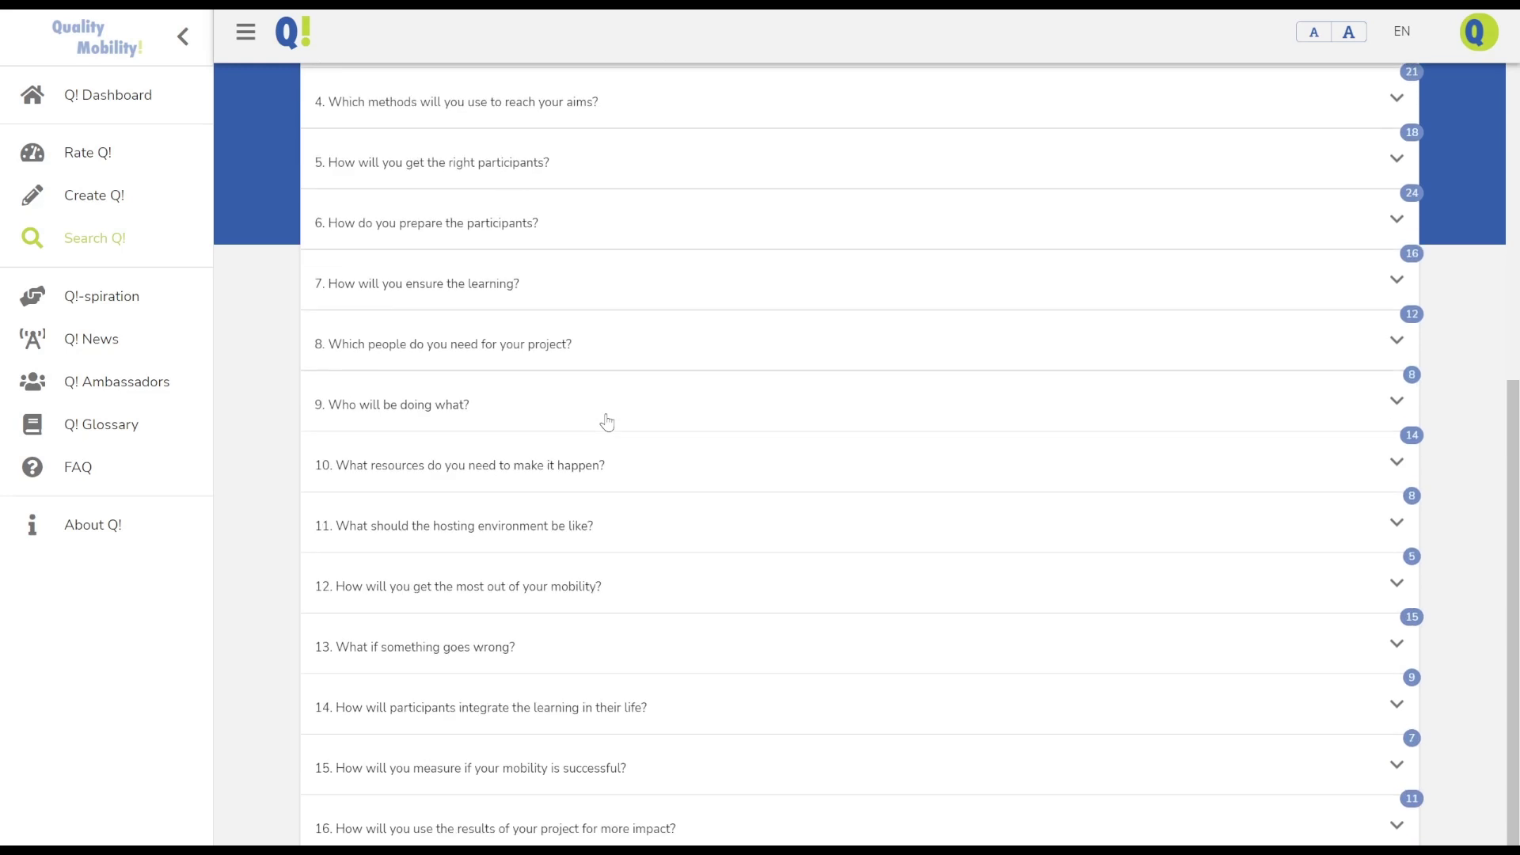
{"action": "scroll", "coordinate": [606, 422], "scroll_direction": "up", "scroll_amount": 5}
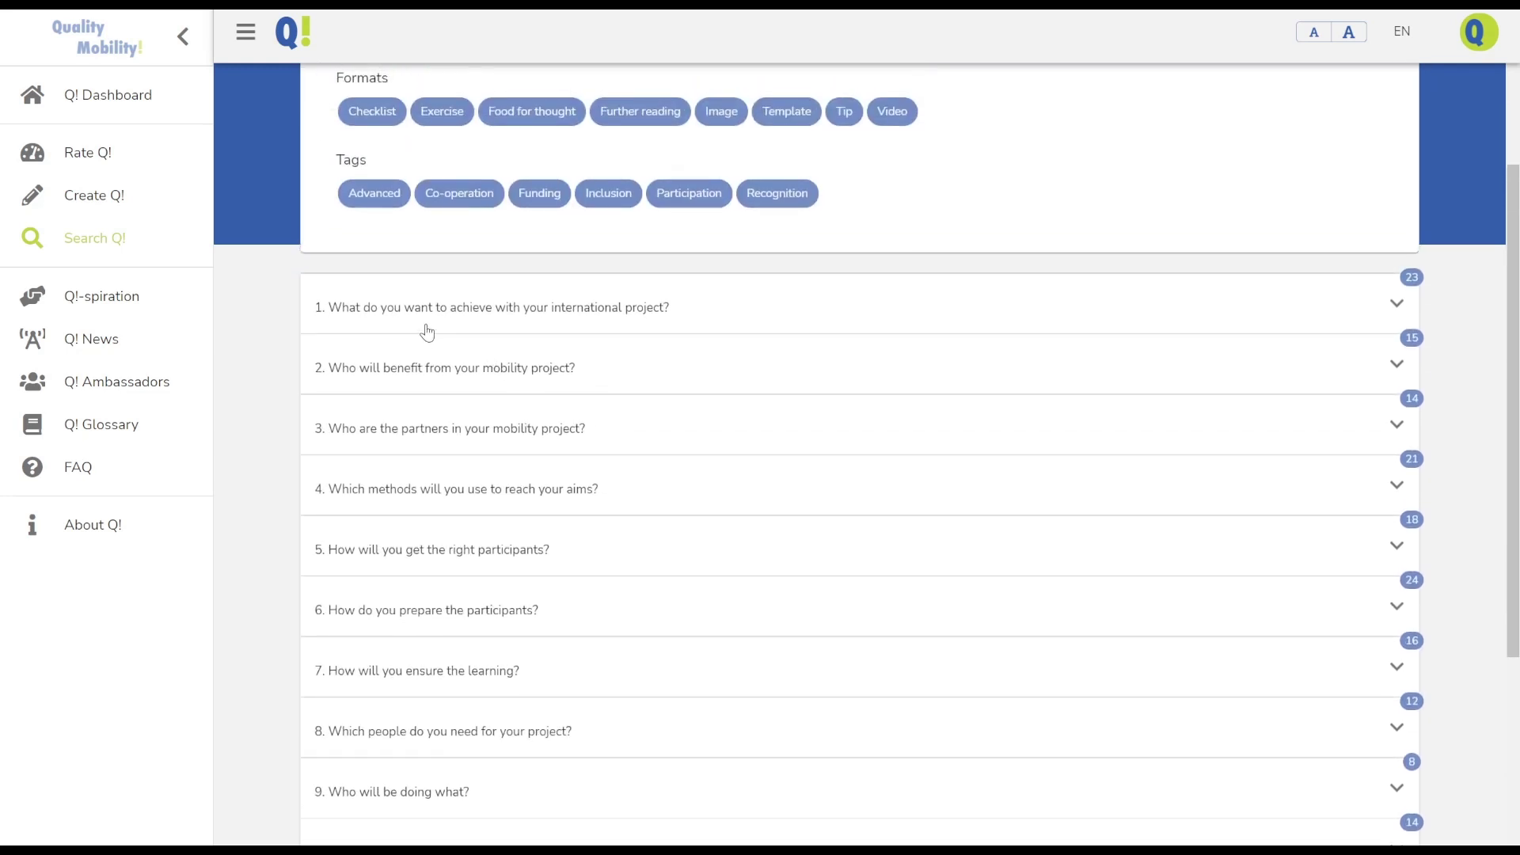
{"action": "left_click", "coordinate": [428, 332]}
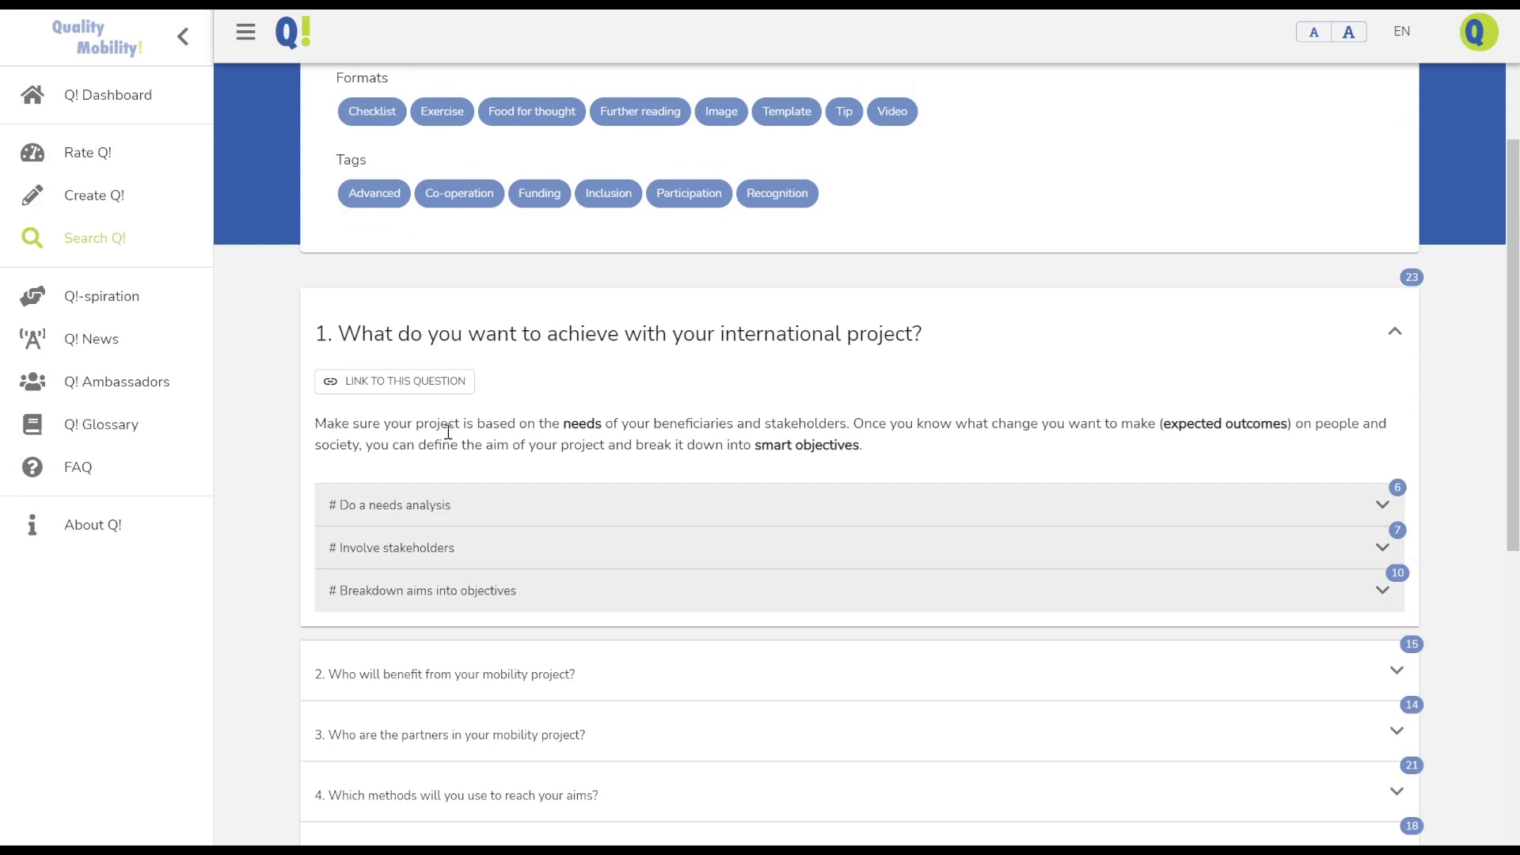
{"action": "left_click", "coordinate": [390, 506]}
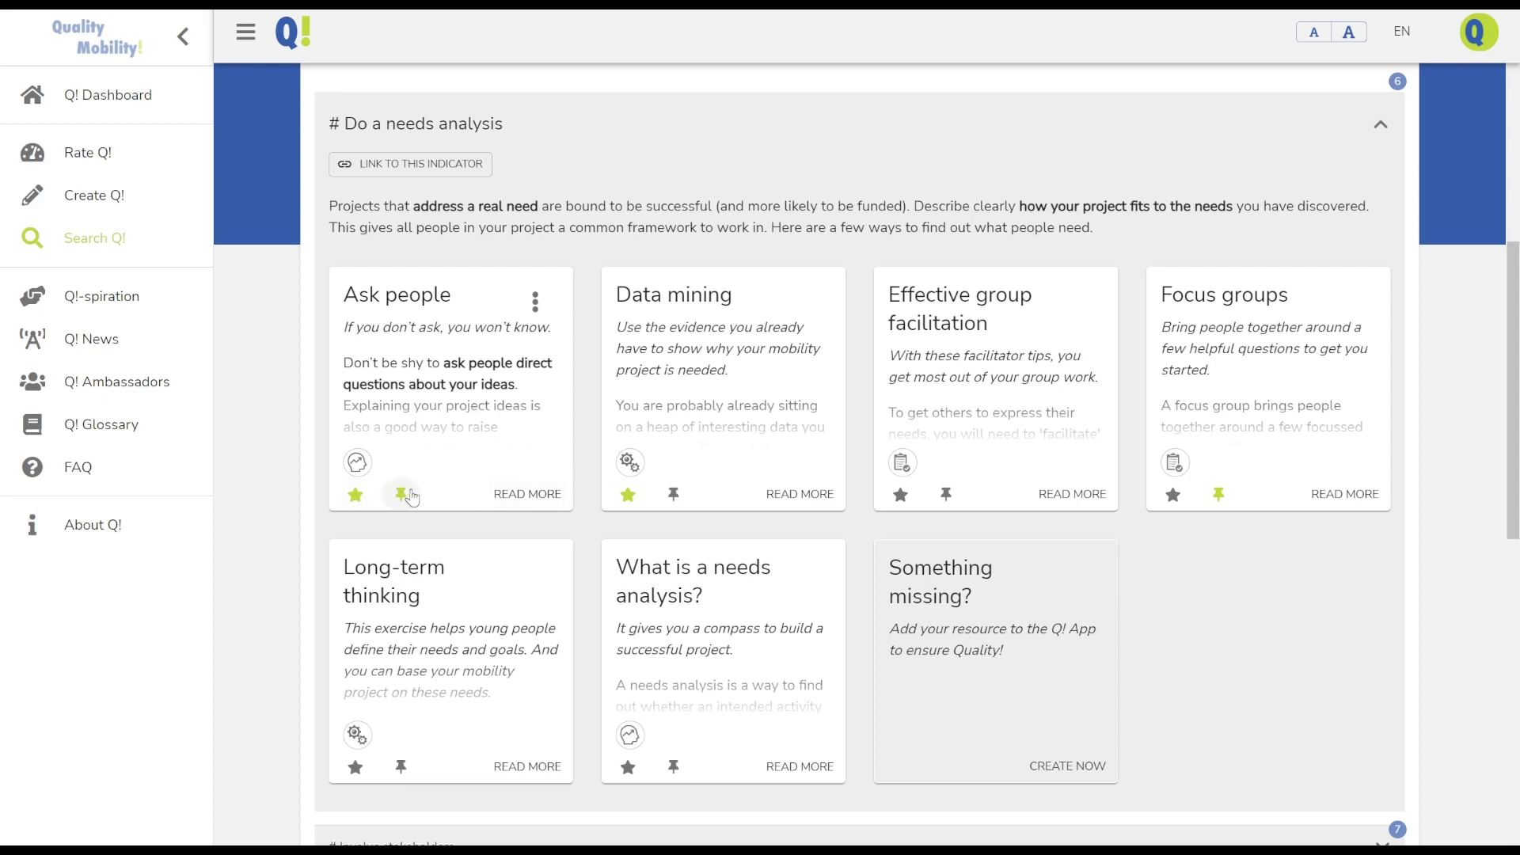
Pin the Ask people resource and keep it starred as a favourite
{"action": "left_click", "coordinate": [356, 498]}
{"action": "left_click", "coordinate": [355, 498]}
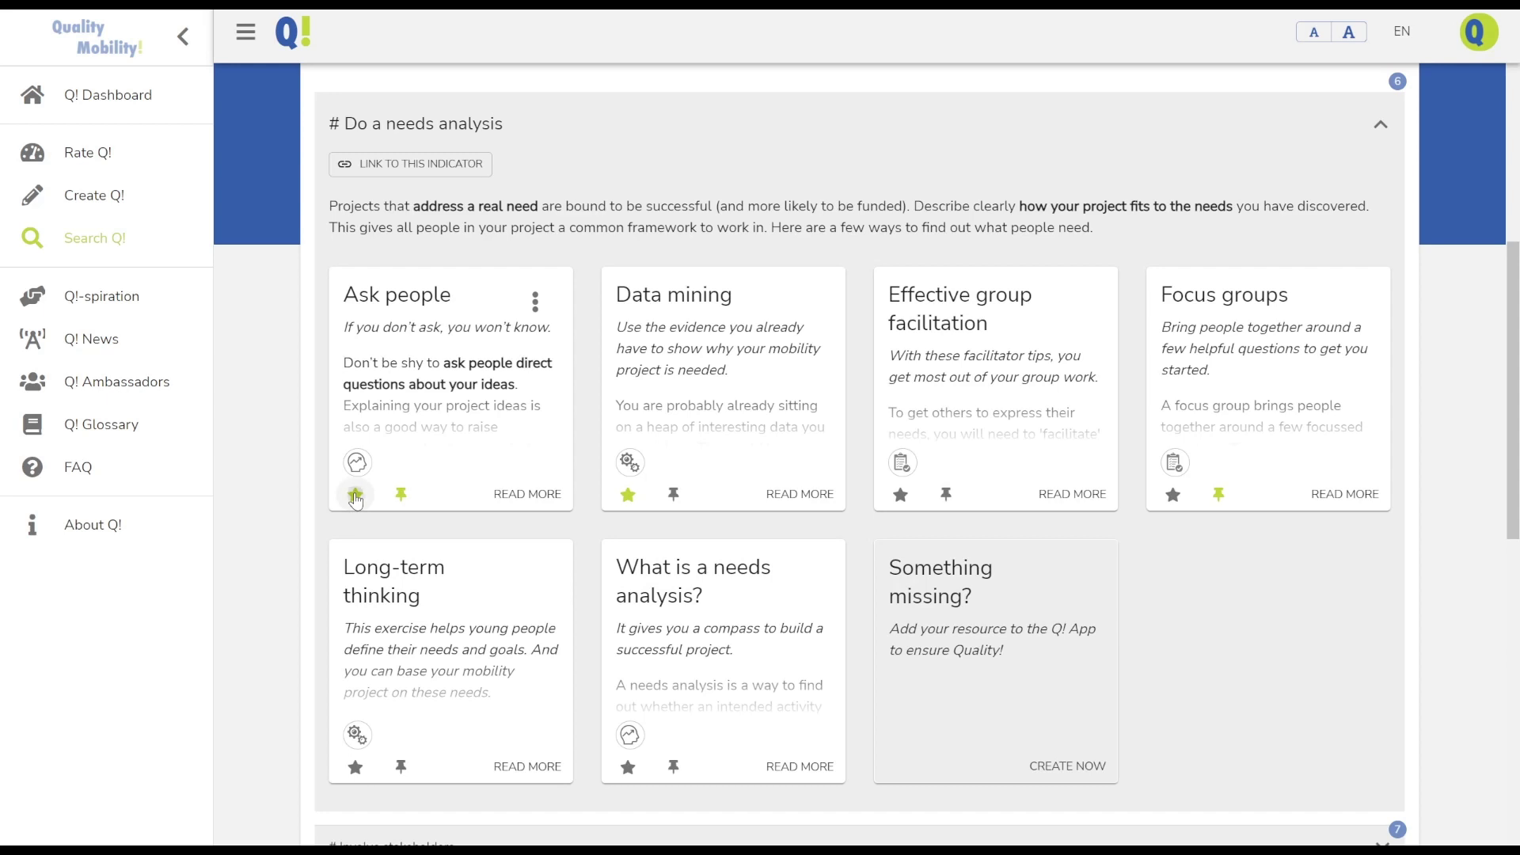
{"action": "left_click", "coordinate": [355, 498]}
Post the comment 'Send us a comment' on the Ask people resource
{"action": "left_click", "coordinate": [382, 308]}
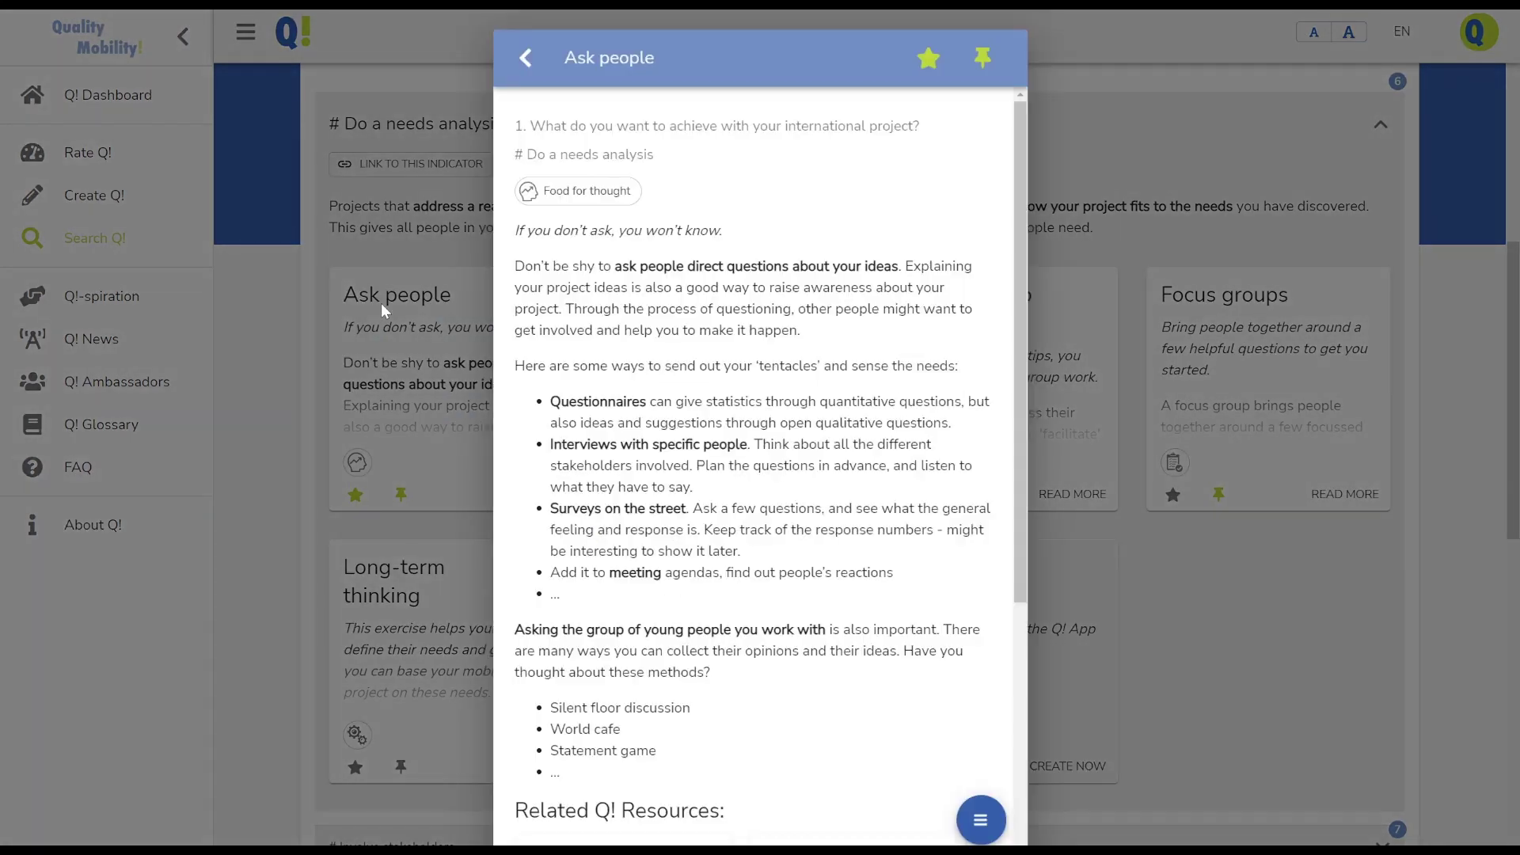
{"action": "scroll", "coordinate": [614, 374], "scroll_direction": "down", "scroll_amount": 5}
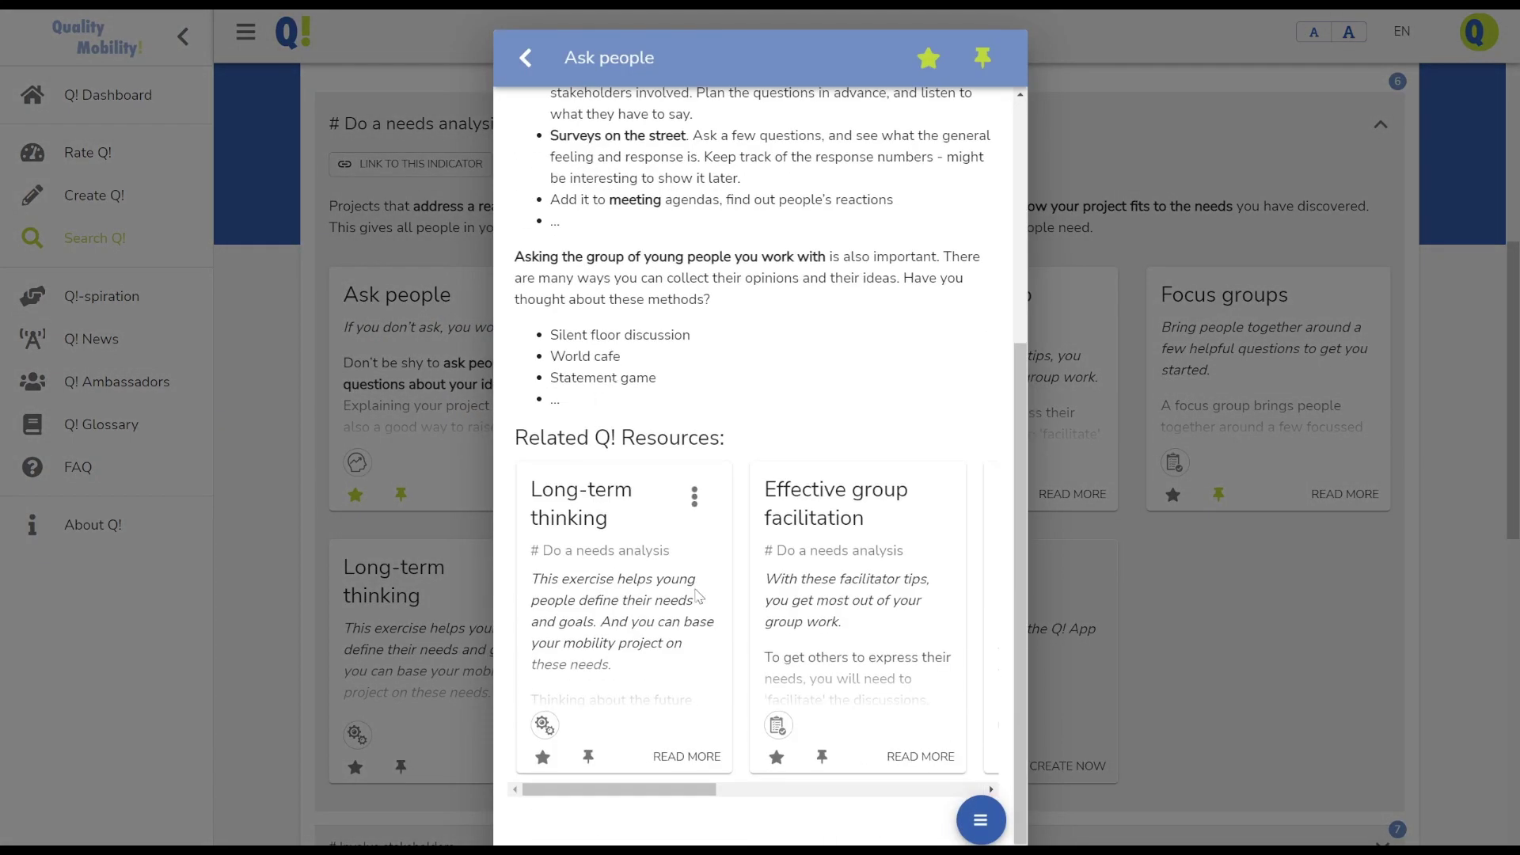
{"action": "scroll", "coordinate": [697, 596], "scroll_direction": "up", "scroll_amount": 5}
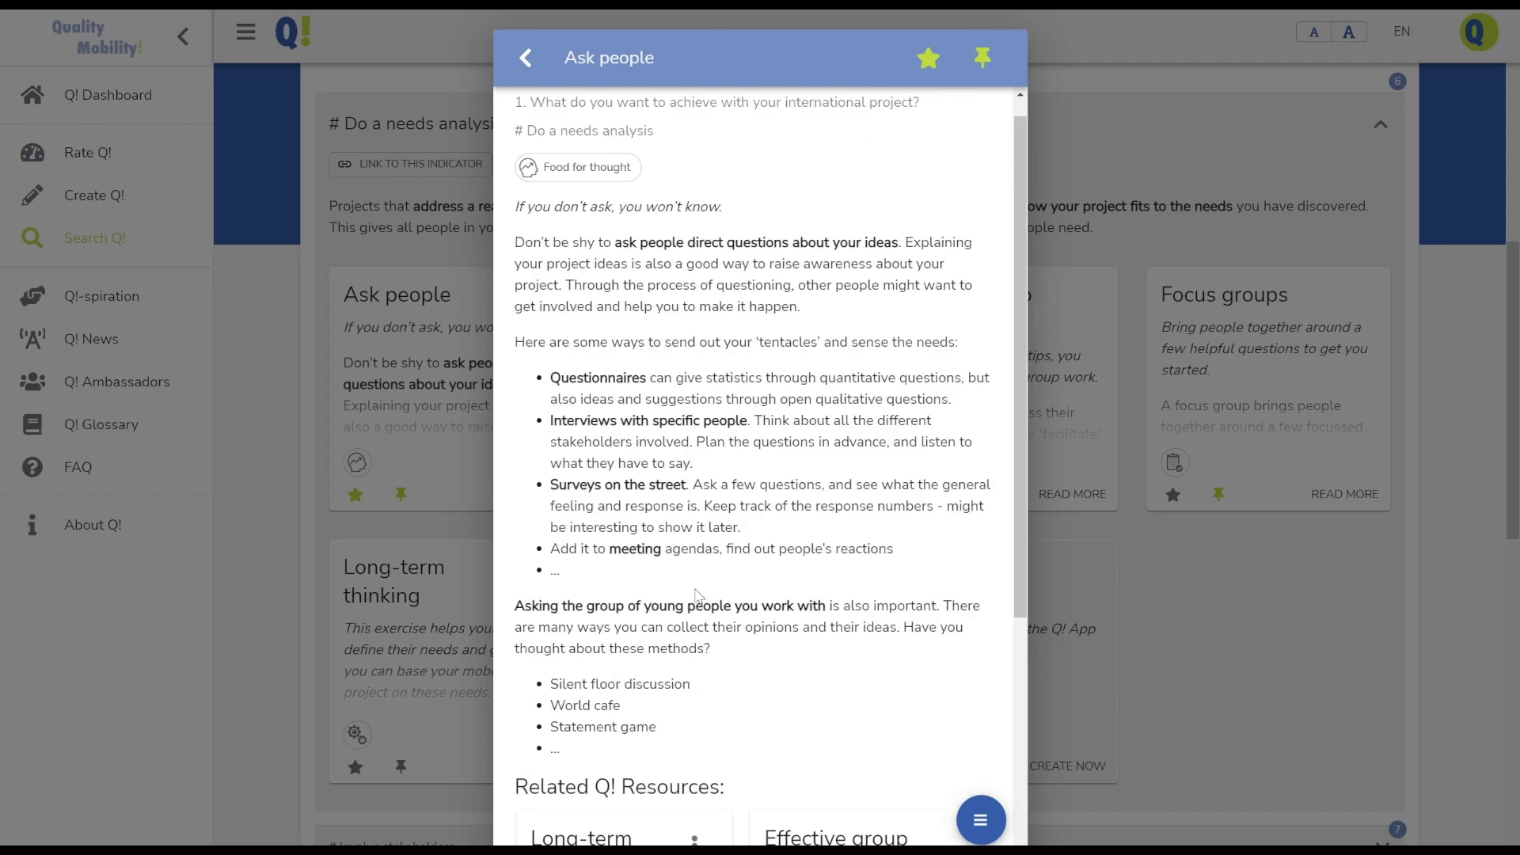
{"action": "left_click", "coordinate": [971, 826]}
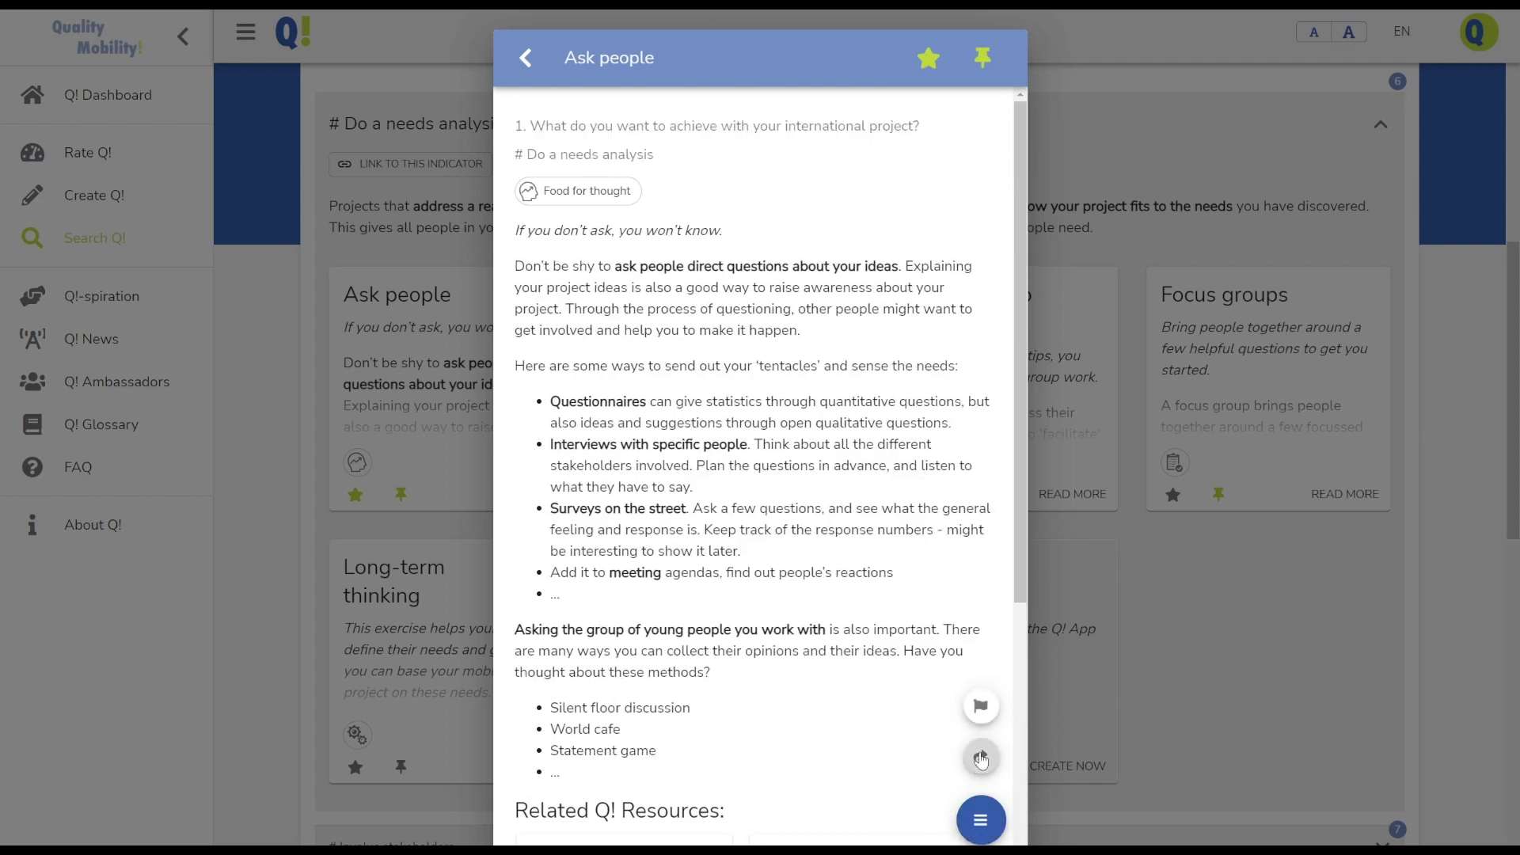
{"action": "left_click", "coordinate": [982, 704]}
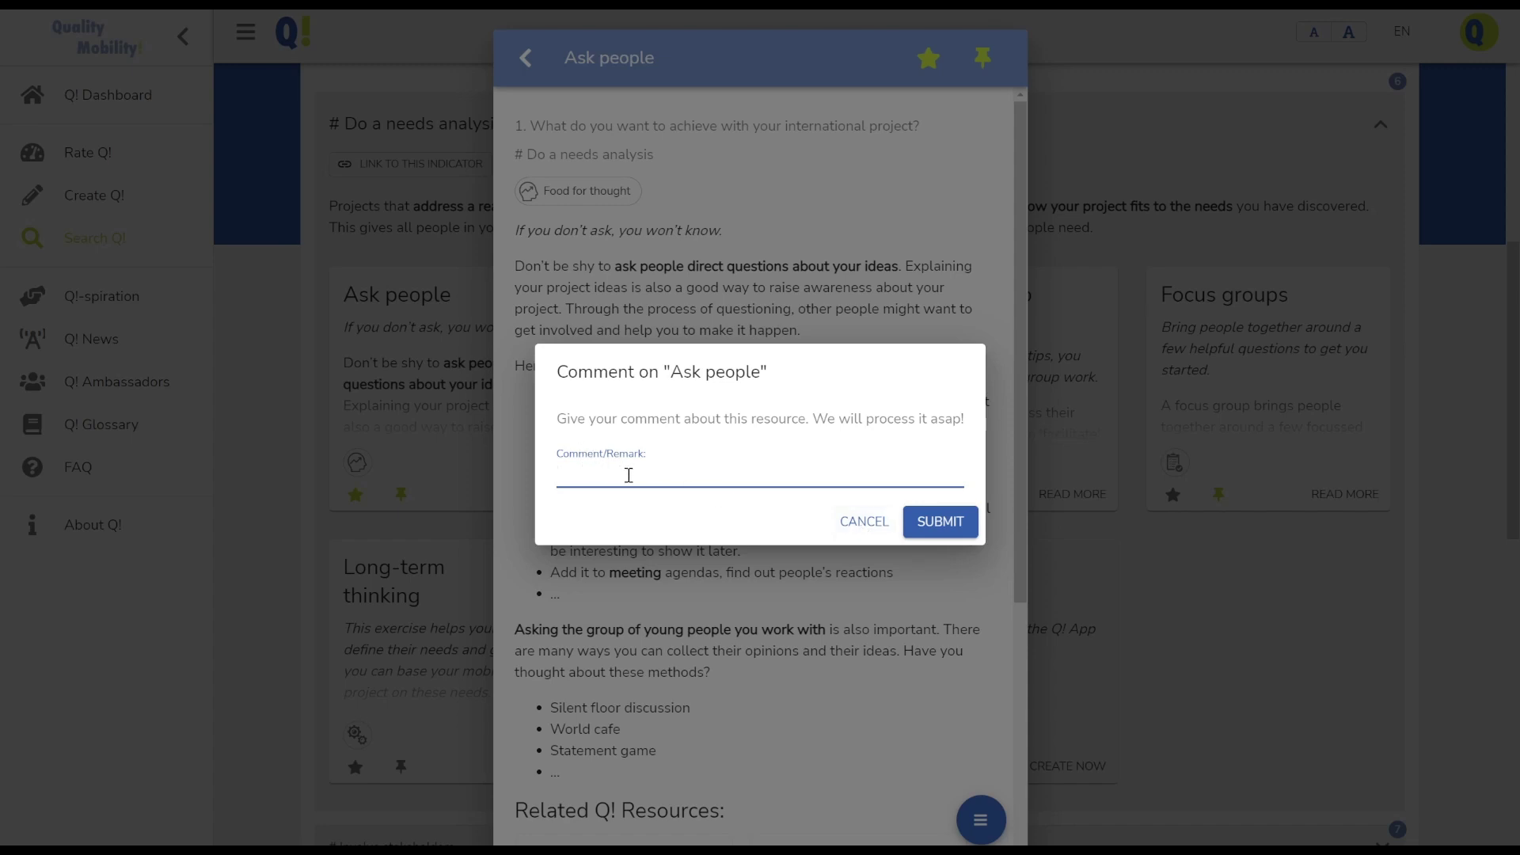
{"action": "type", "text": "Send us a comment"}
{"action": "left_click", "coordinate": [935, 533]}
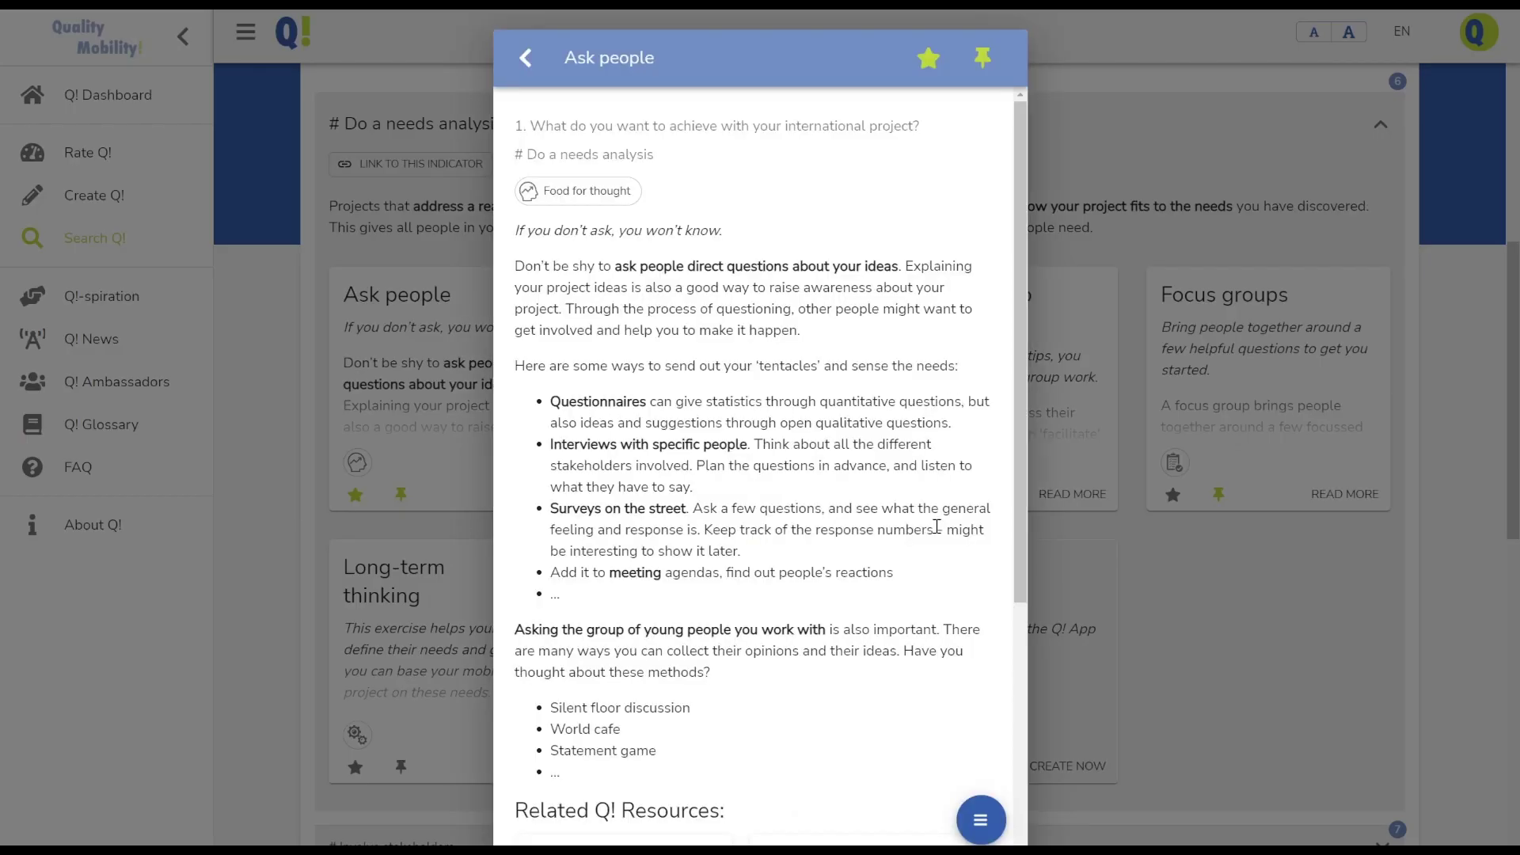
Check Ask people's sharing options, then close the resource back to the needs-analysis cards
{"action": "left_click", "coordinate": [980, 821]}
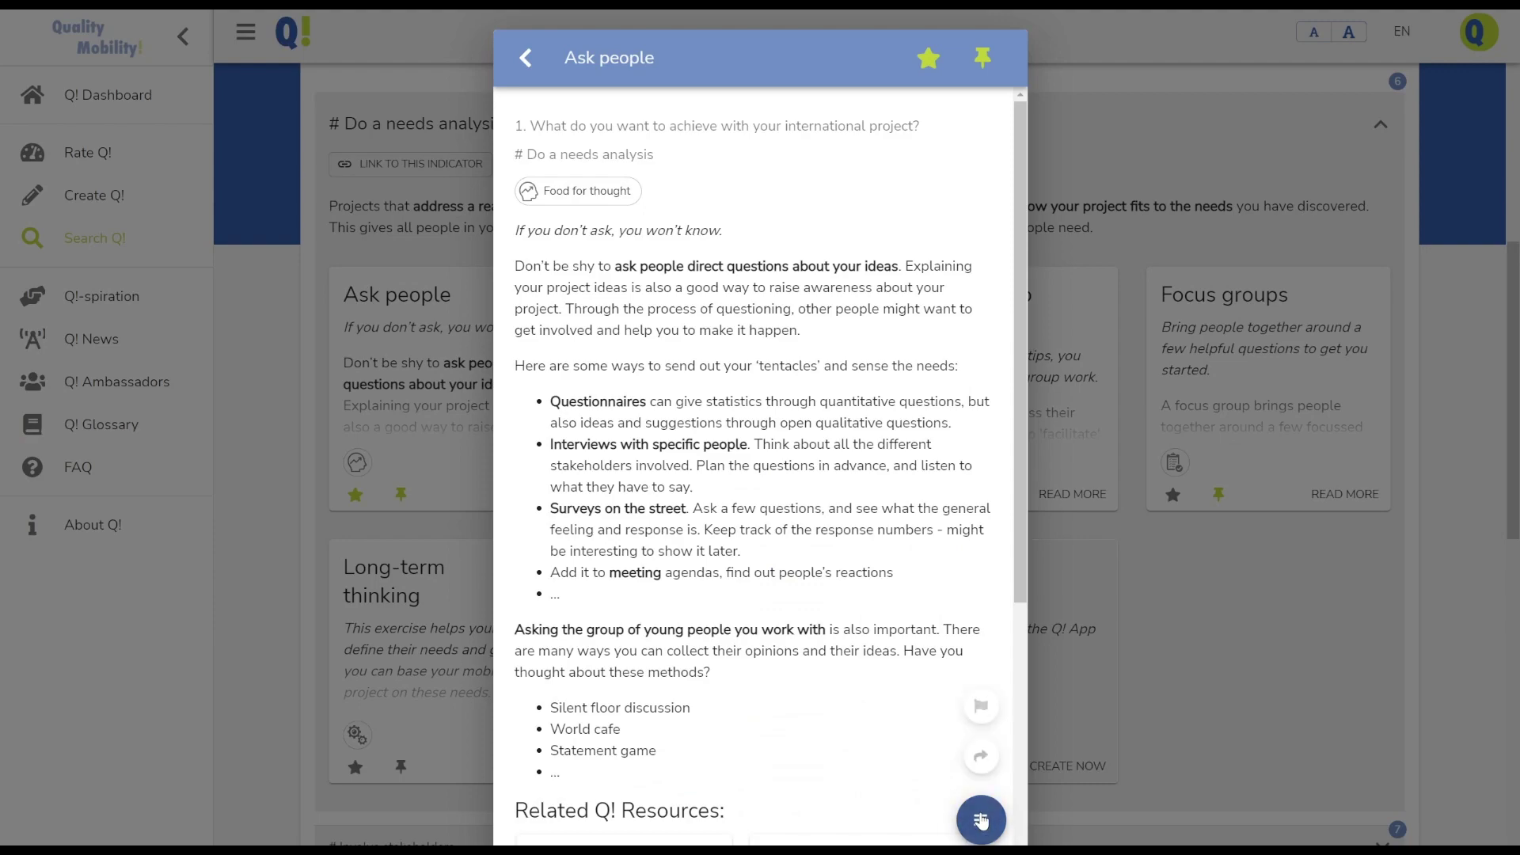
{"action": "left_click", "coordinate": [981, 756]}
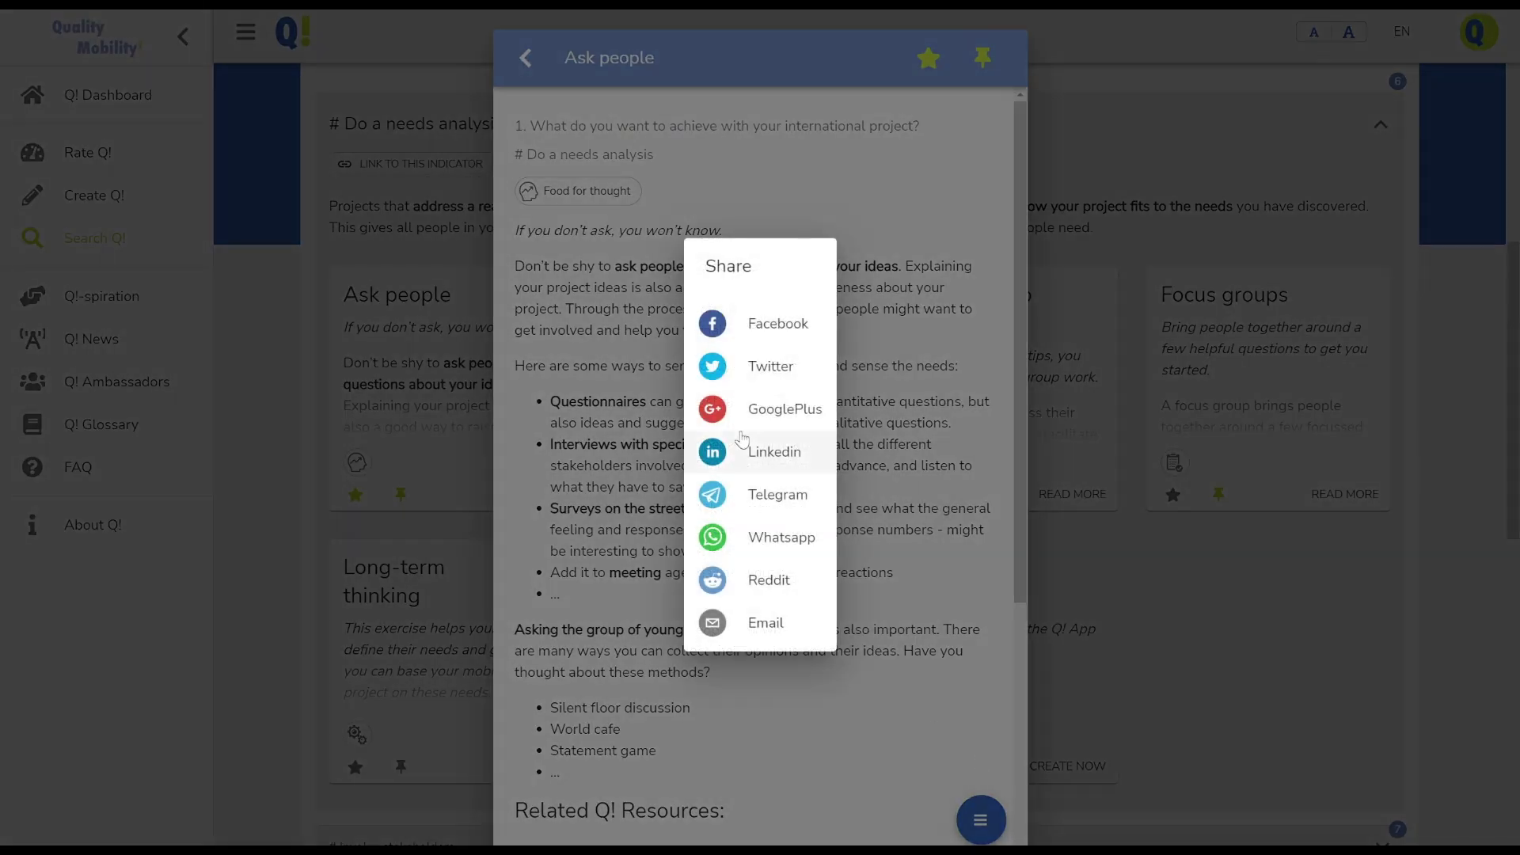
{"action": "left_click", "coordinate": [900, 207]}
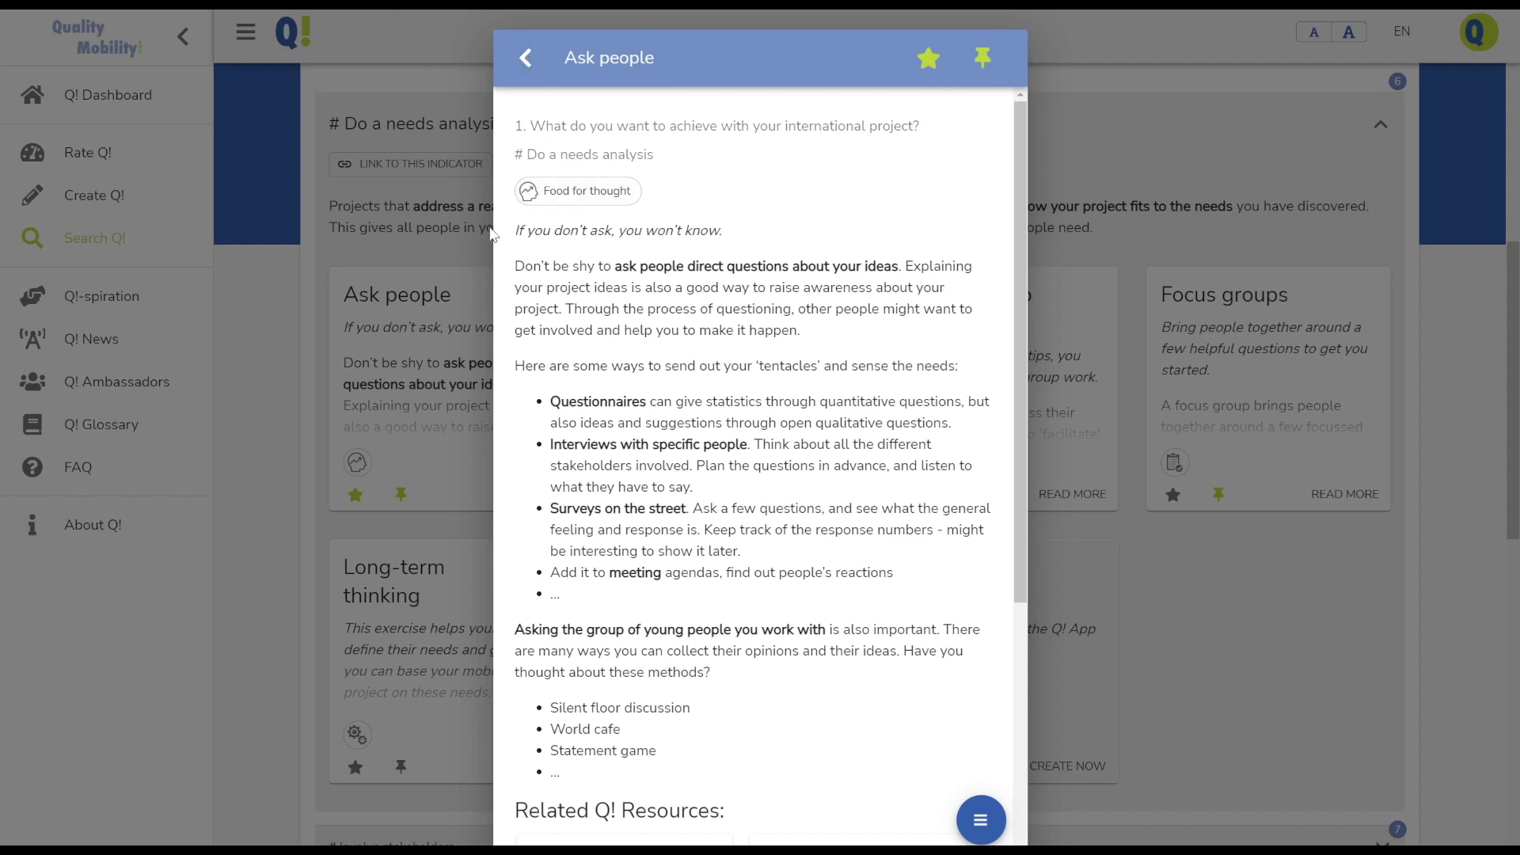
{"action": "left_click", "coordinate": [442, 247]}
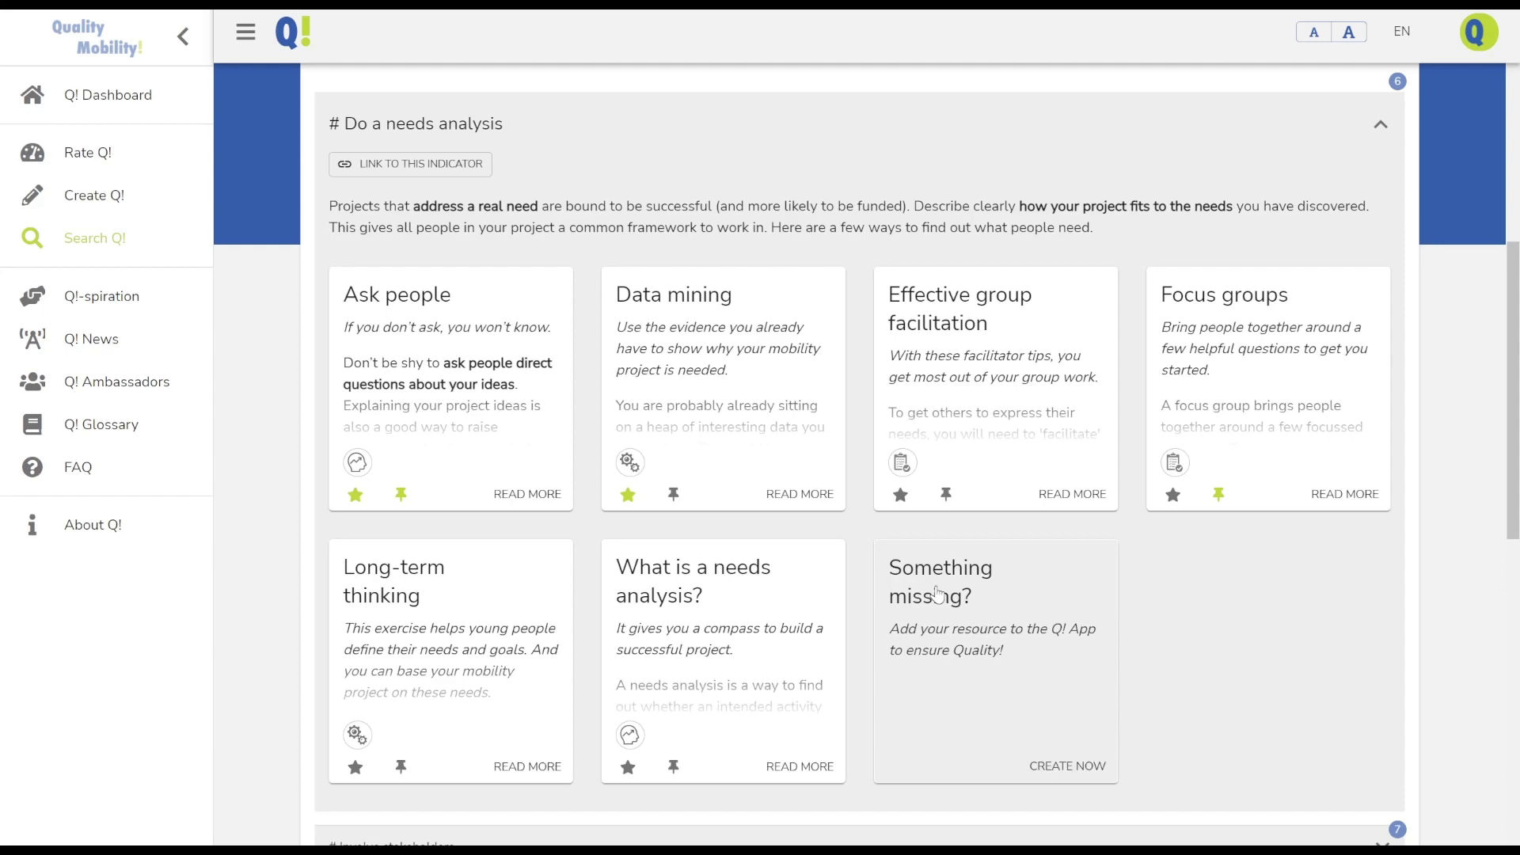
Open the Add a Q! Resource form for Do a needs analysis, then cancel it
{"action": "left_click", "coordinate": [936, 594]}
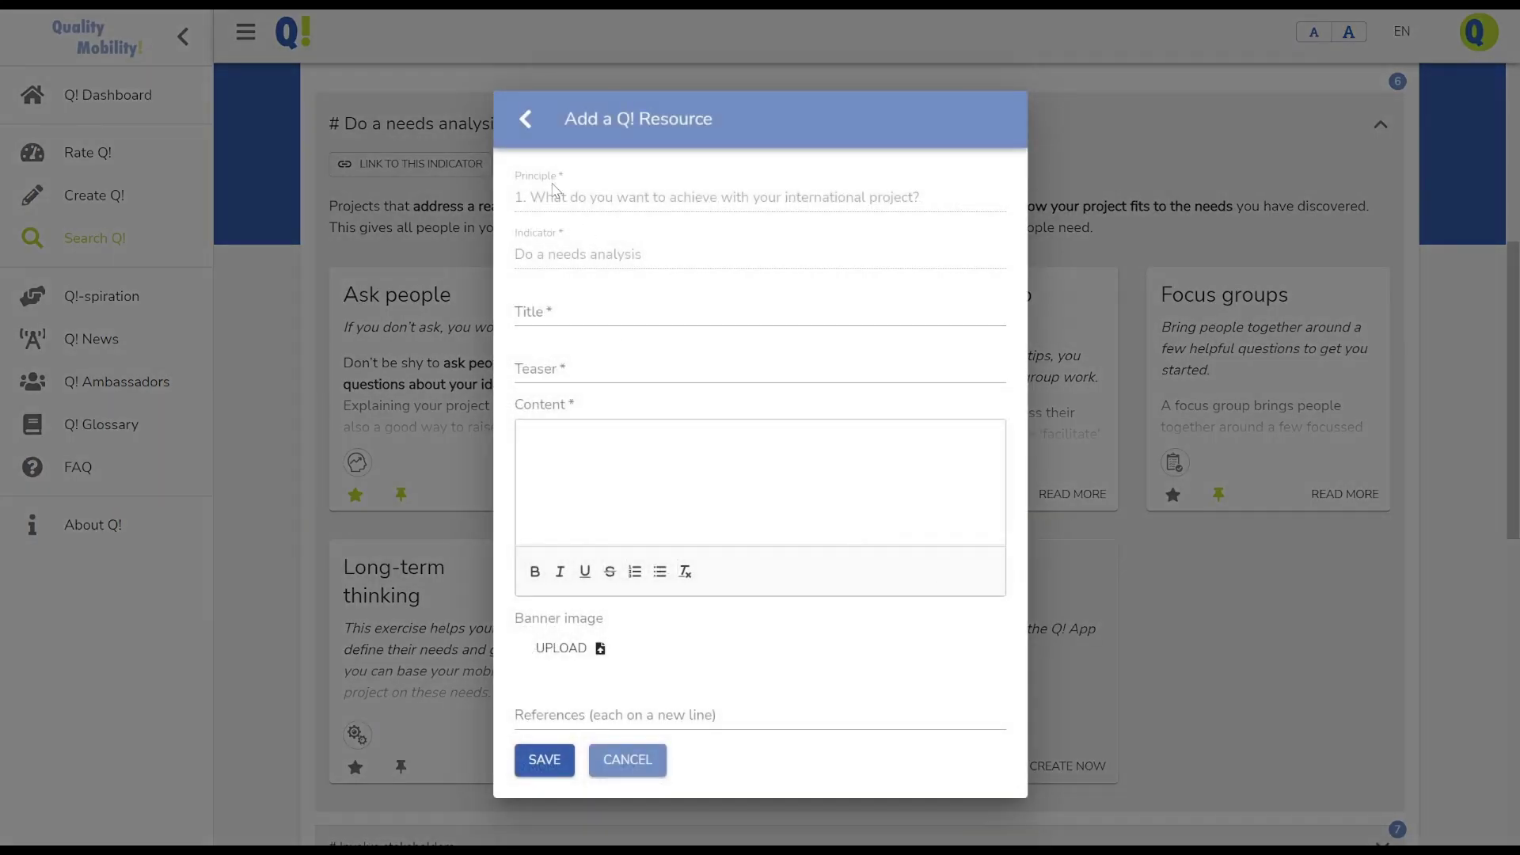
{"action": "left_click", "coordinate": [632, 765]}
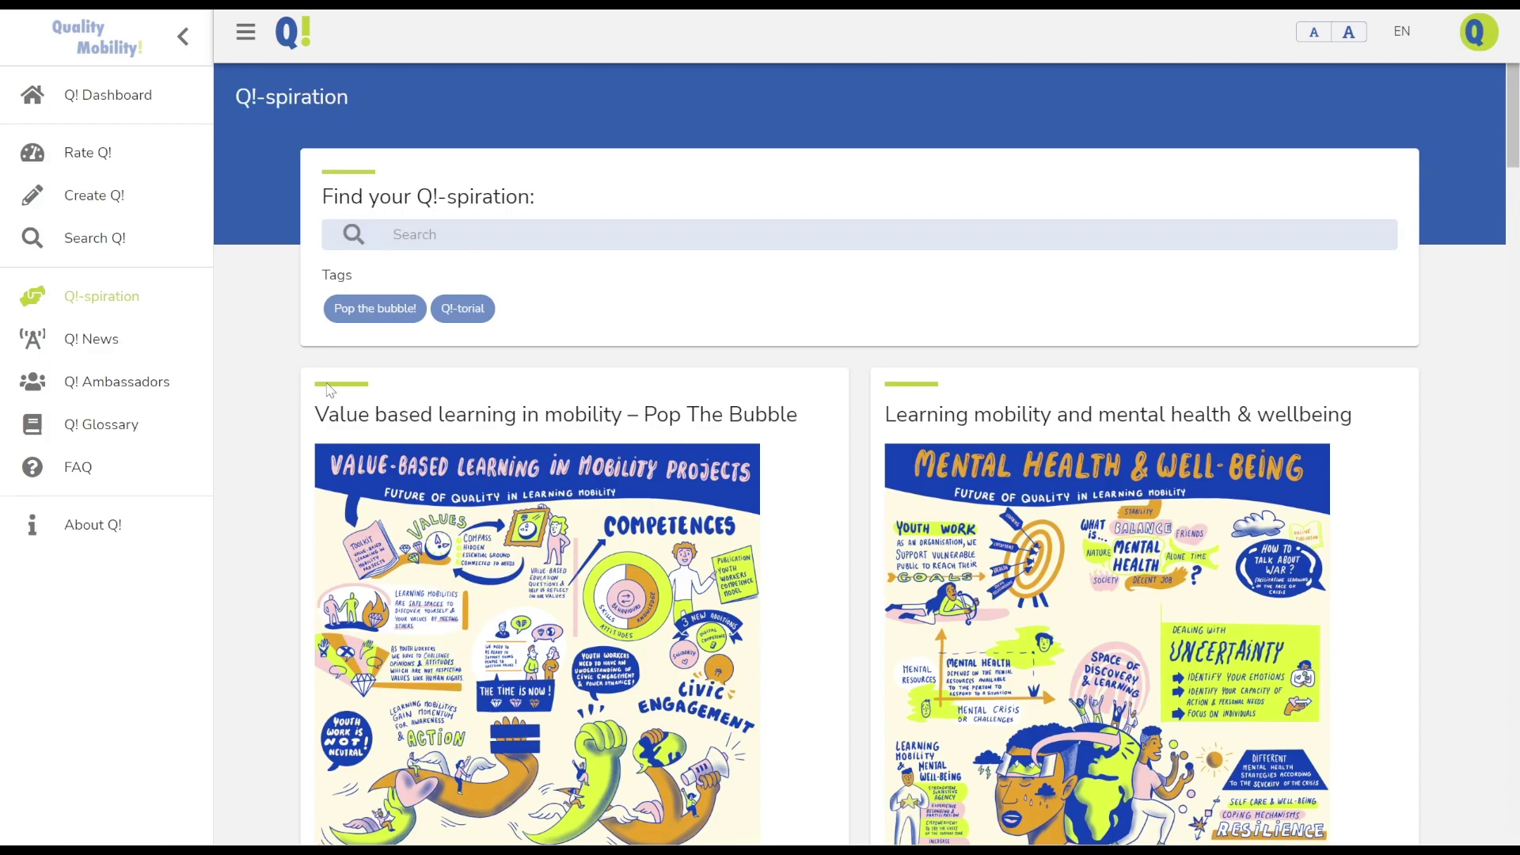
Scroll through the Q!-spiration articles and tutorial videos
{"action": "scroll", "coordinate": [330, 389], "scroll_direction": "down", "scroll_amount": 18}
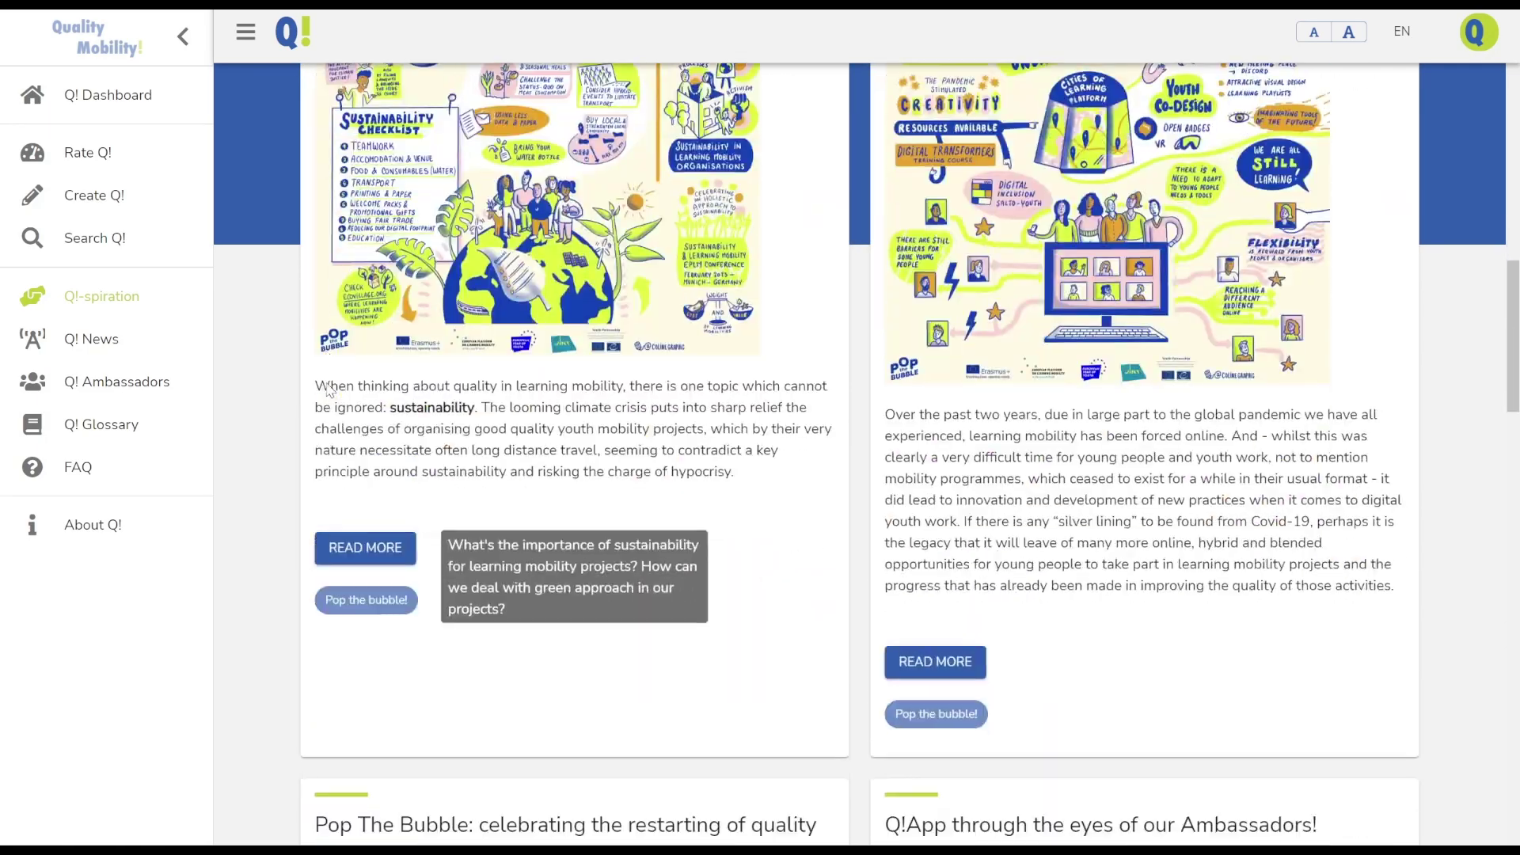
{"action": "scroll", "coordinate": [330, 390], "scroll_direction": "down", "scroll_amount": 17}
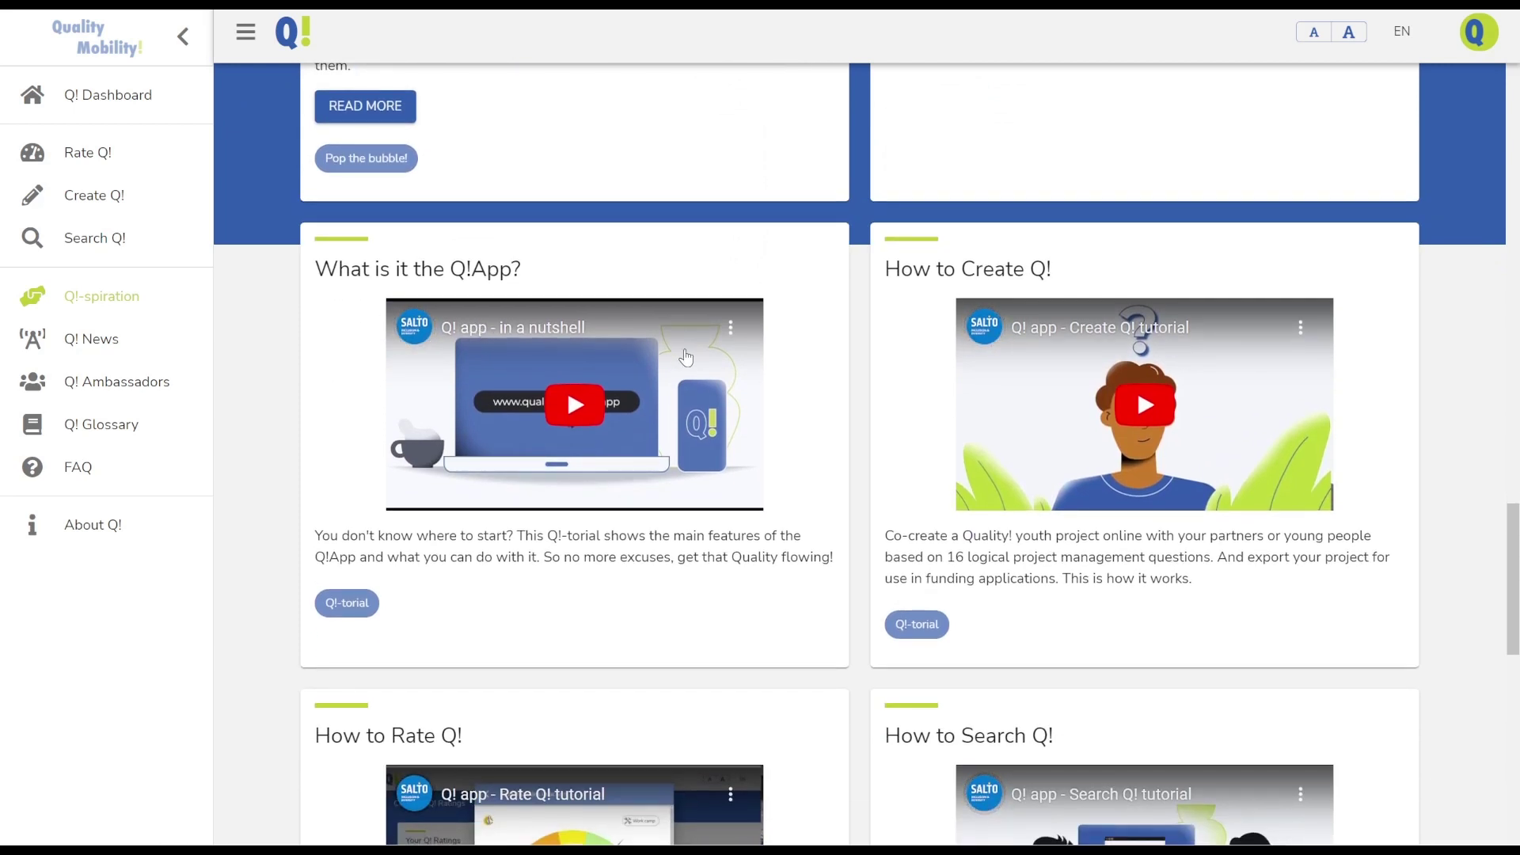
{"action": "scroll", "coordinate": [939, 358], "scroll_direction": "down", "scroll_amount": 8}
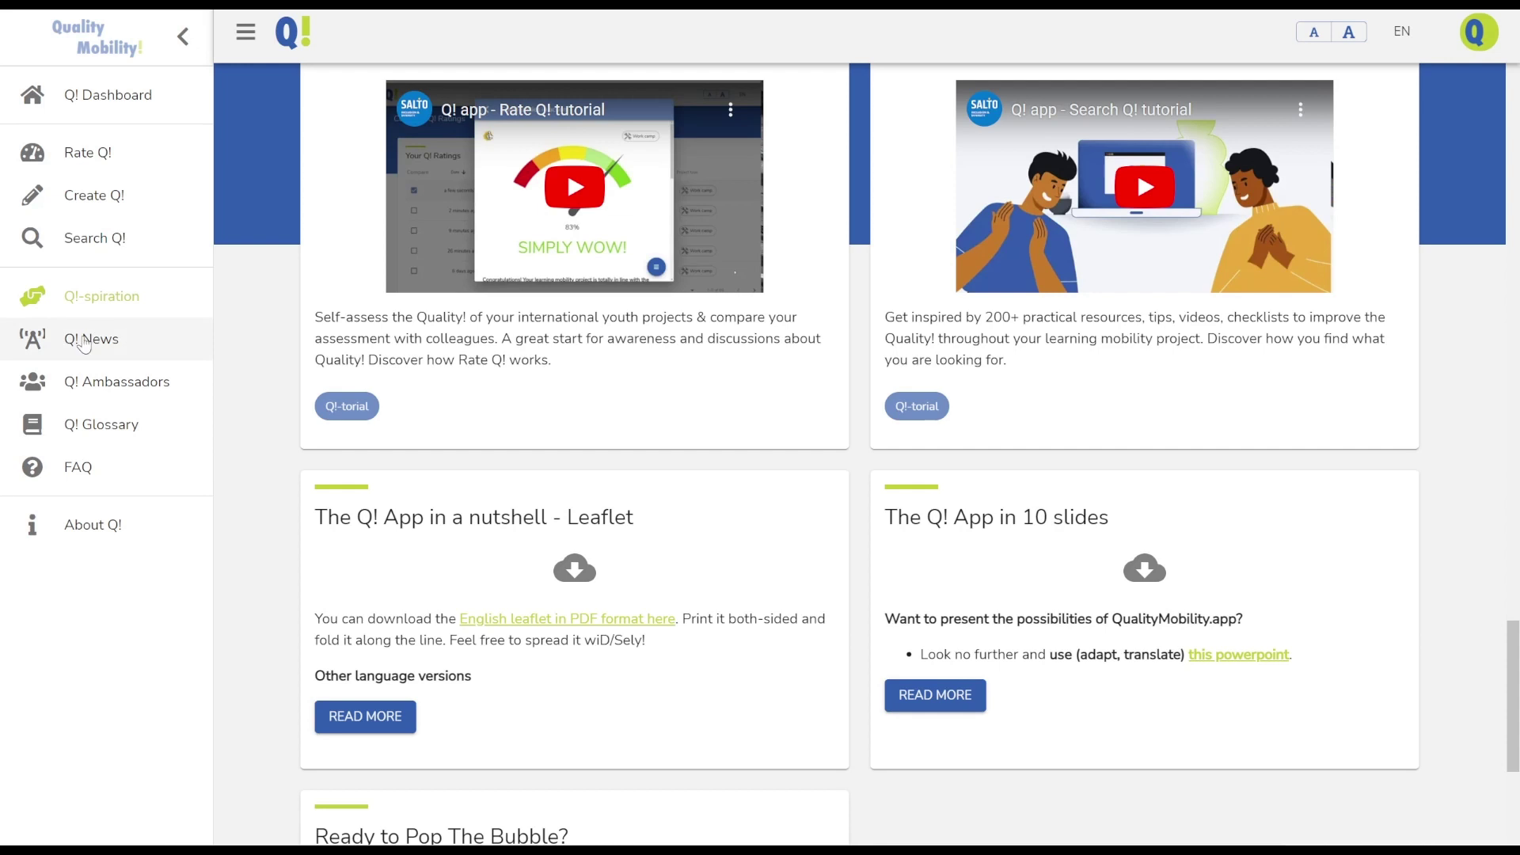
Browse the Q! News list
{"action": "left_click", "coordinate": [85, 340]}
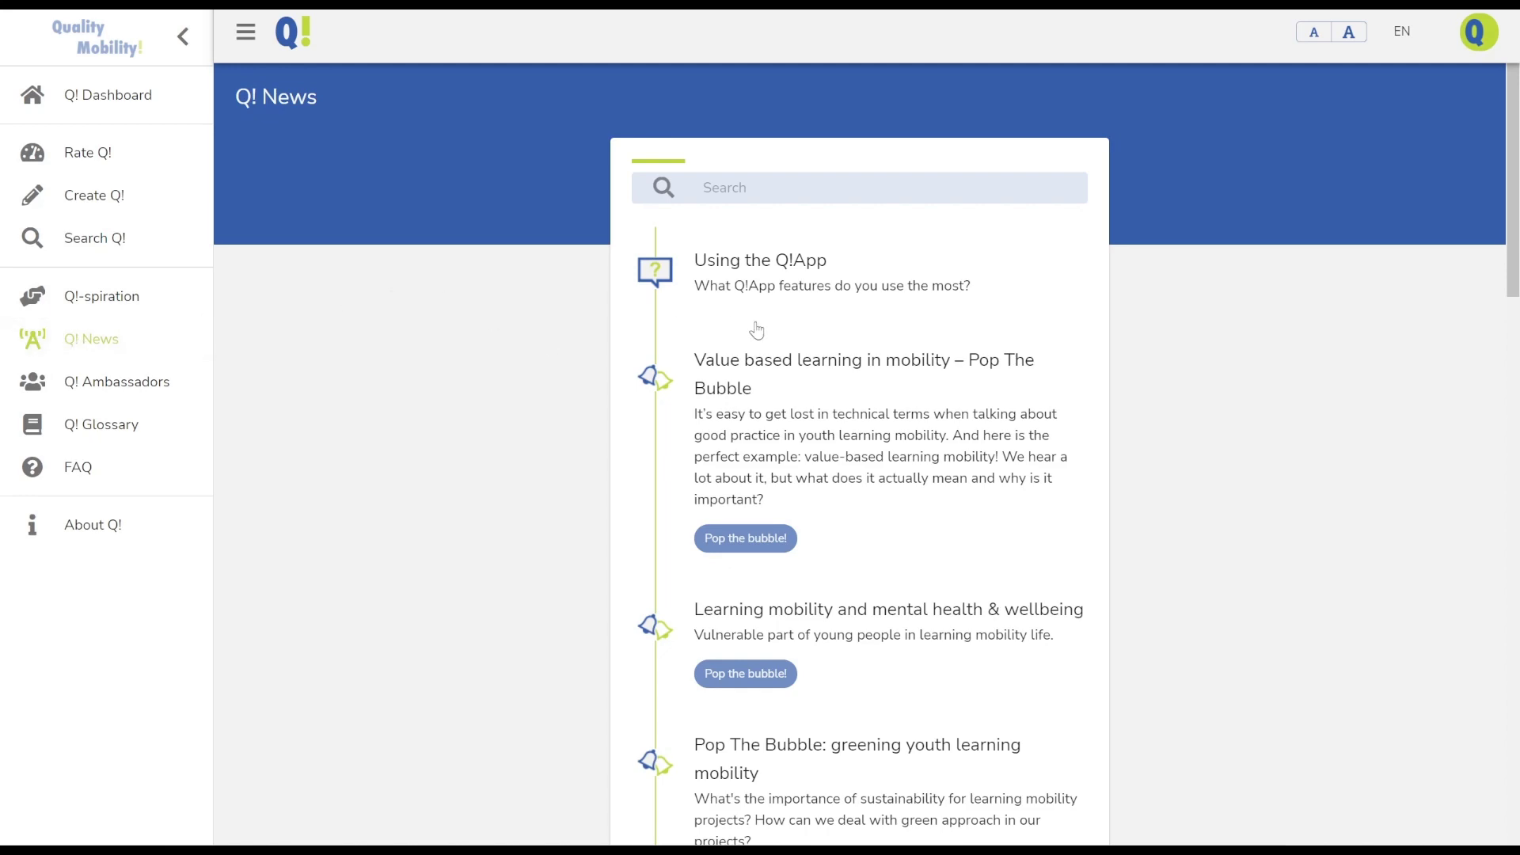
{"action": "scroll", "coordinate": [757, 328], "scroll_direction": "down", "scroll_amount": 12}
{"action": "scroll", "coordinate": [758, 328], "scroll_direction": "down", "scroll_amount": 8}
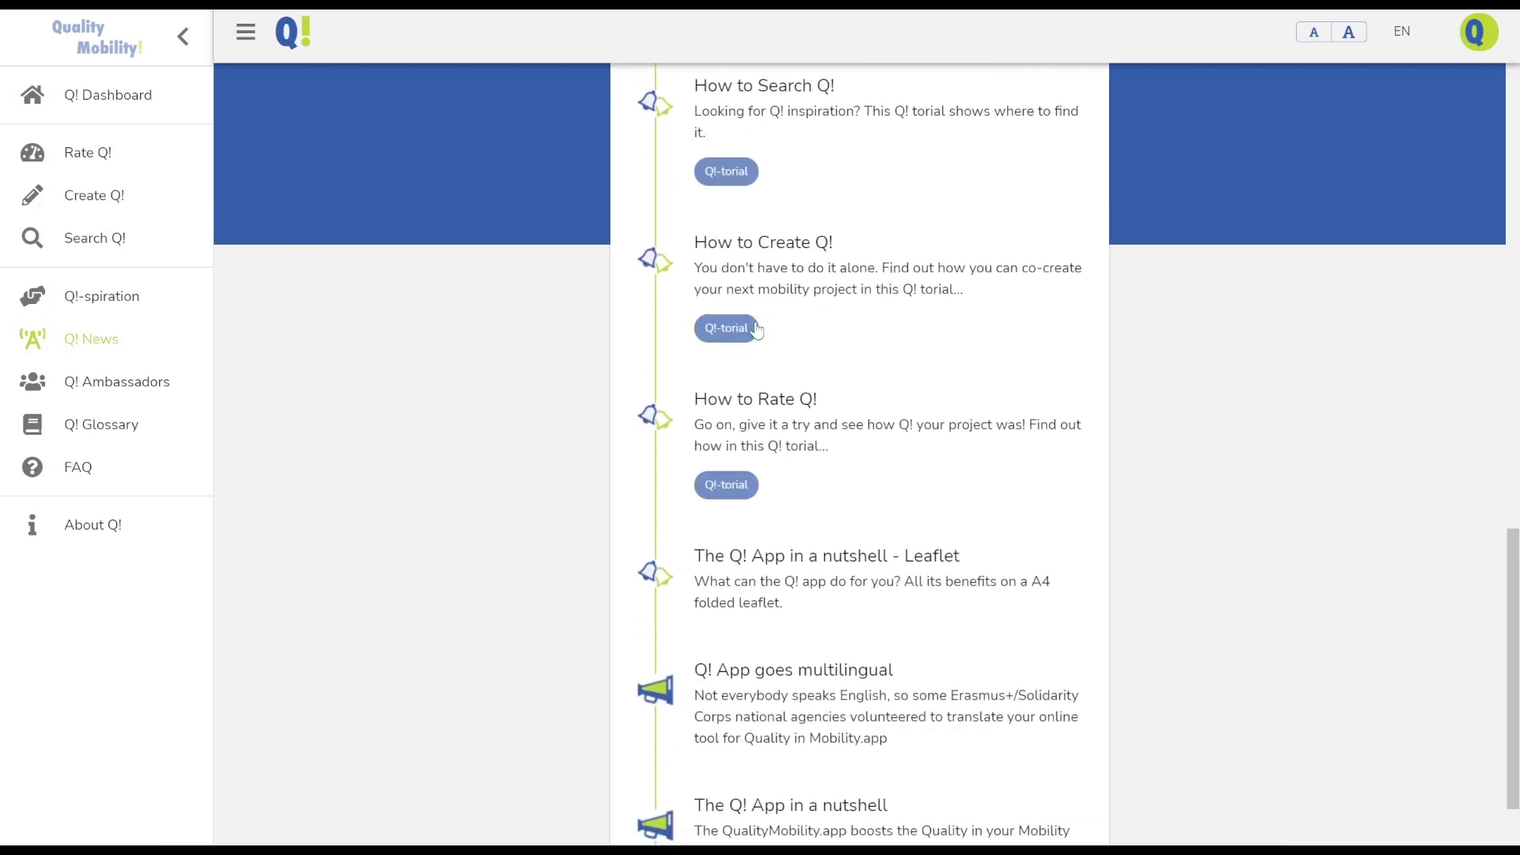
{"action": "scroll", "coordinate": [757, 330], "scroll_direction": "up", "scroll_amount": 20}
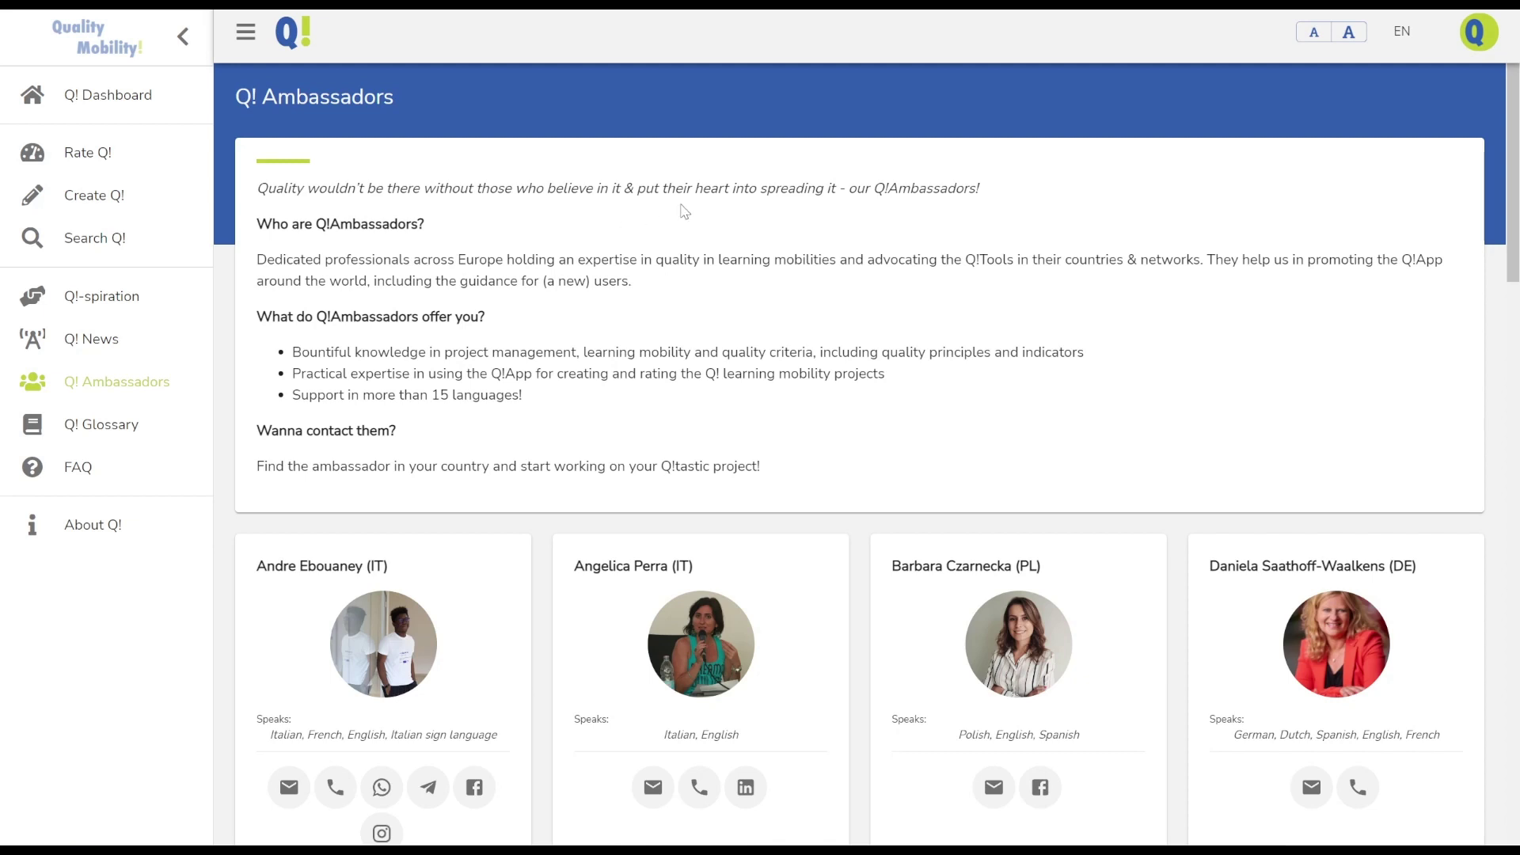
Scroll through all the Q! Ambassadors profile cards and back up
{"action": "scroll", "coordinate": [605, 252], "scroll_direction": "down", "scroll_amount": 5}
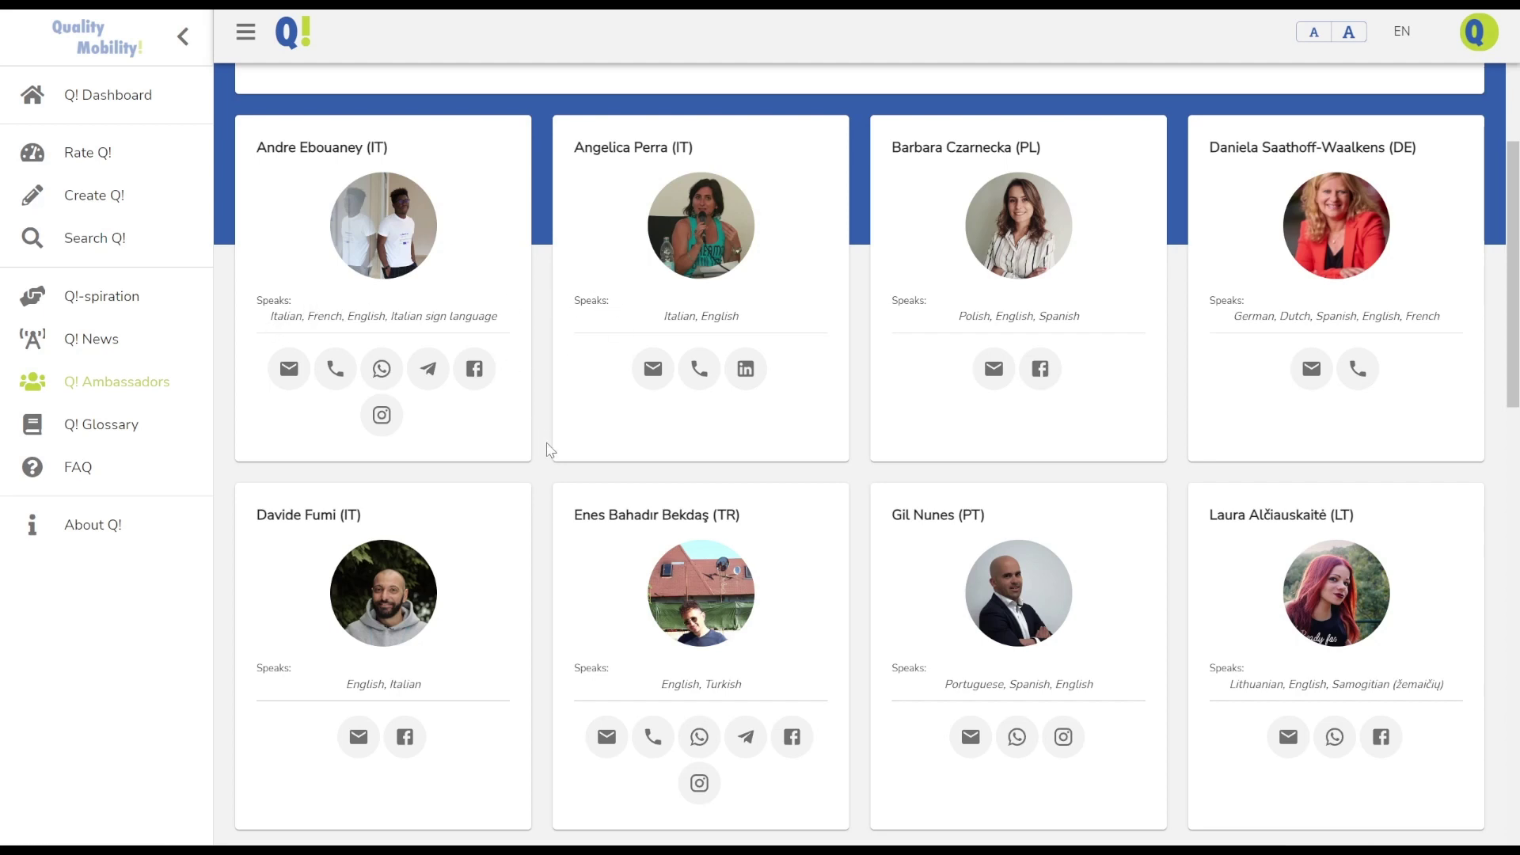
{"action": "scroll", "coordinate": [551, 449], "scroll_direction": "down", "scroll_amount": 1}
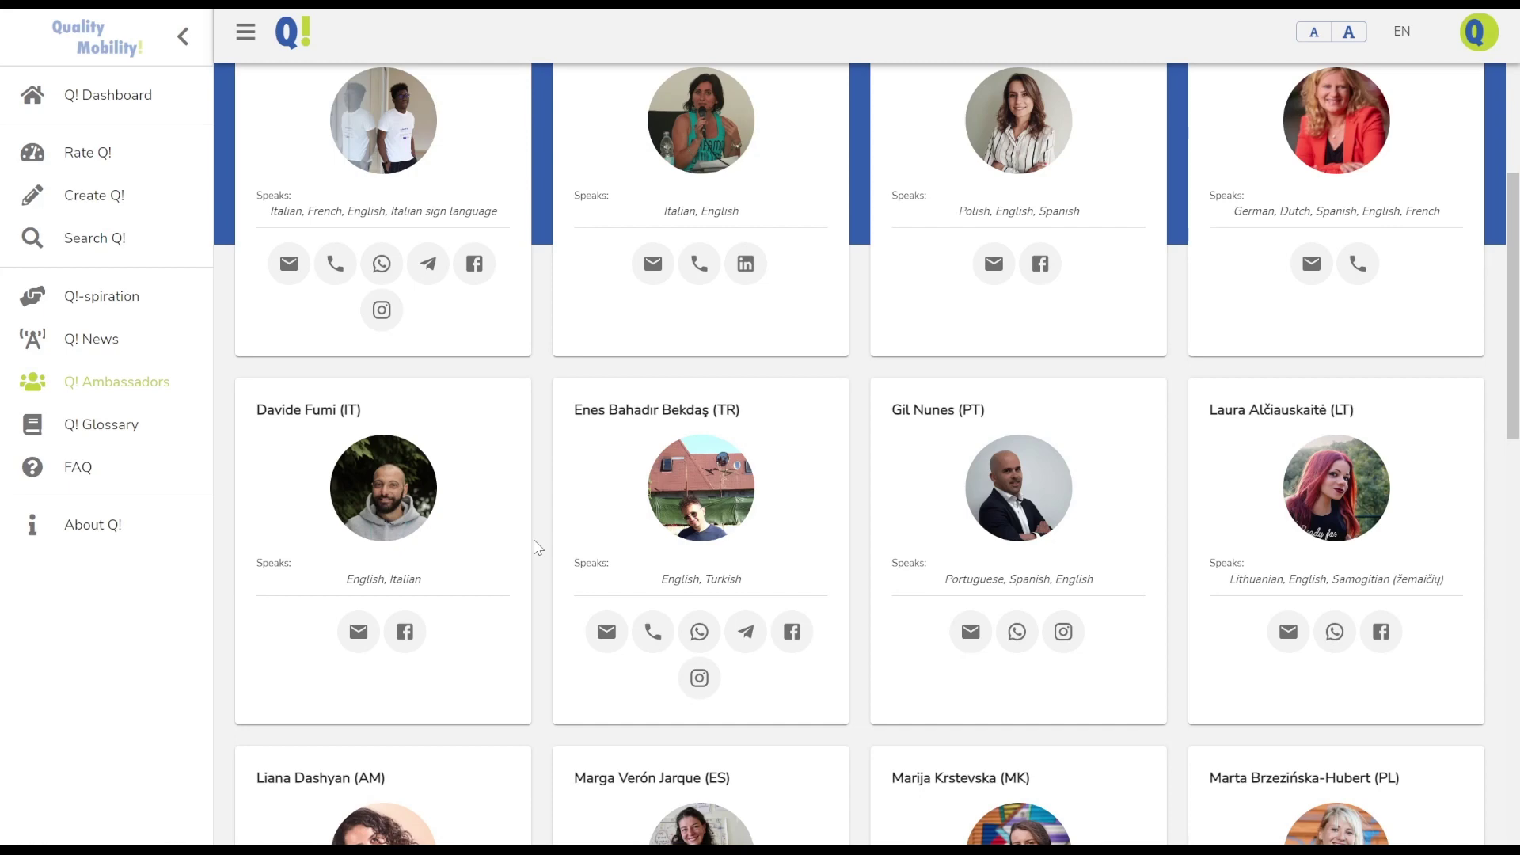
{"action": "scroll", "coordinate": [537, 548], "scroll_direction": "down", "scroll_amount": 15}
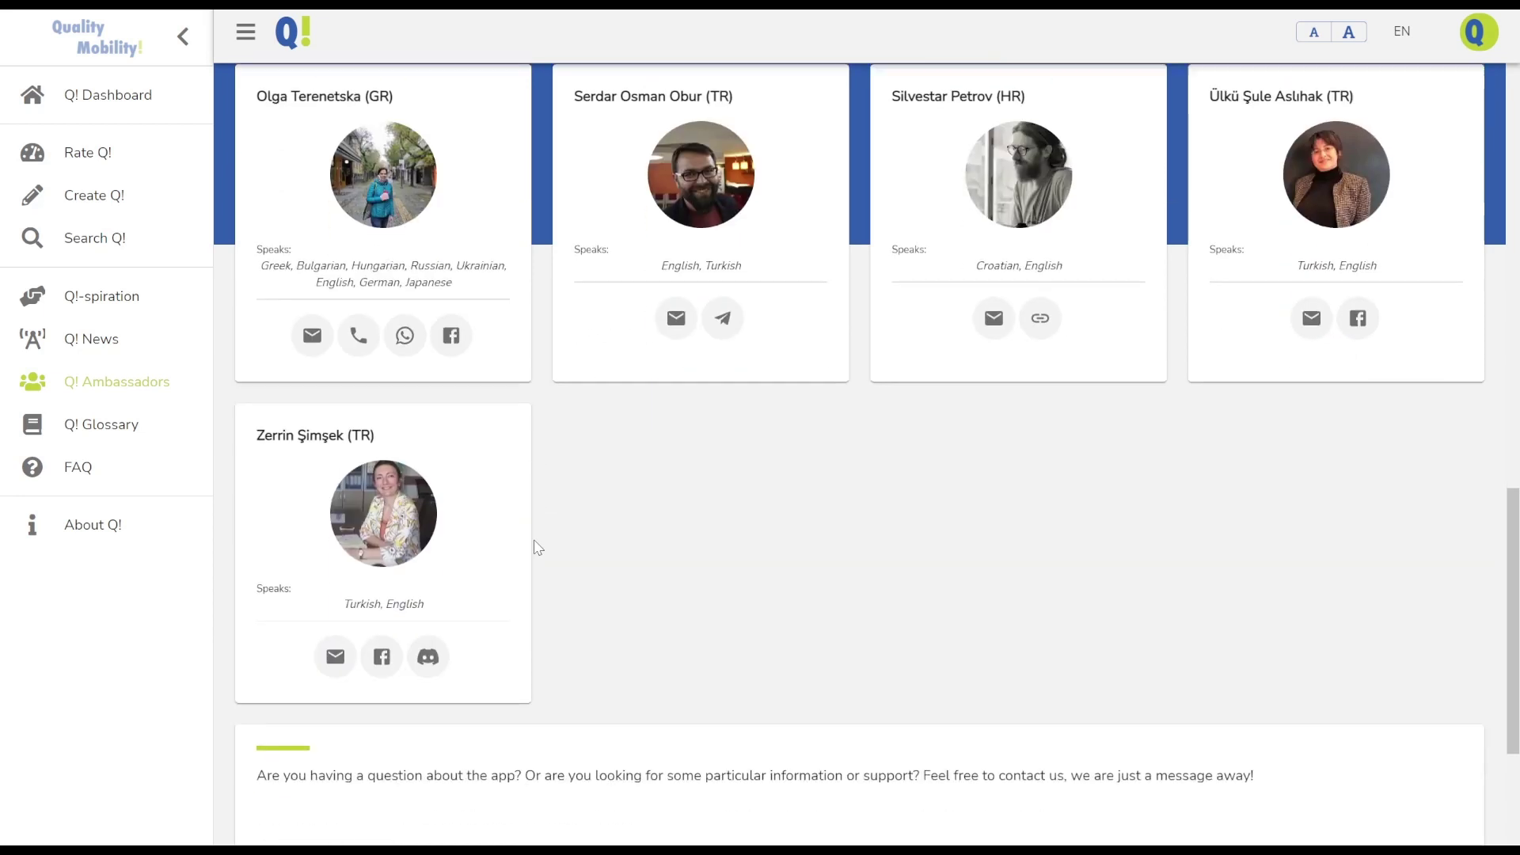
{"action": "scroll", "coordinate": [537, 547], "scroll_direction": "down", "scroll_amount": 1}
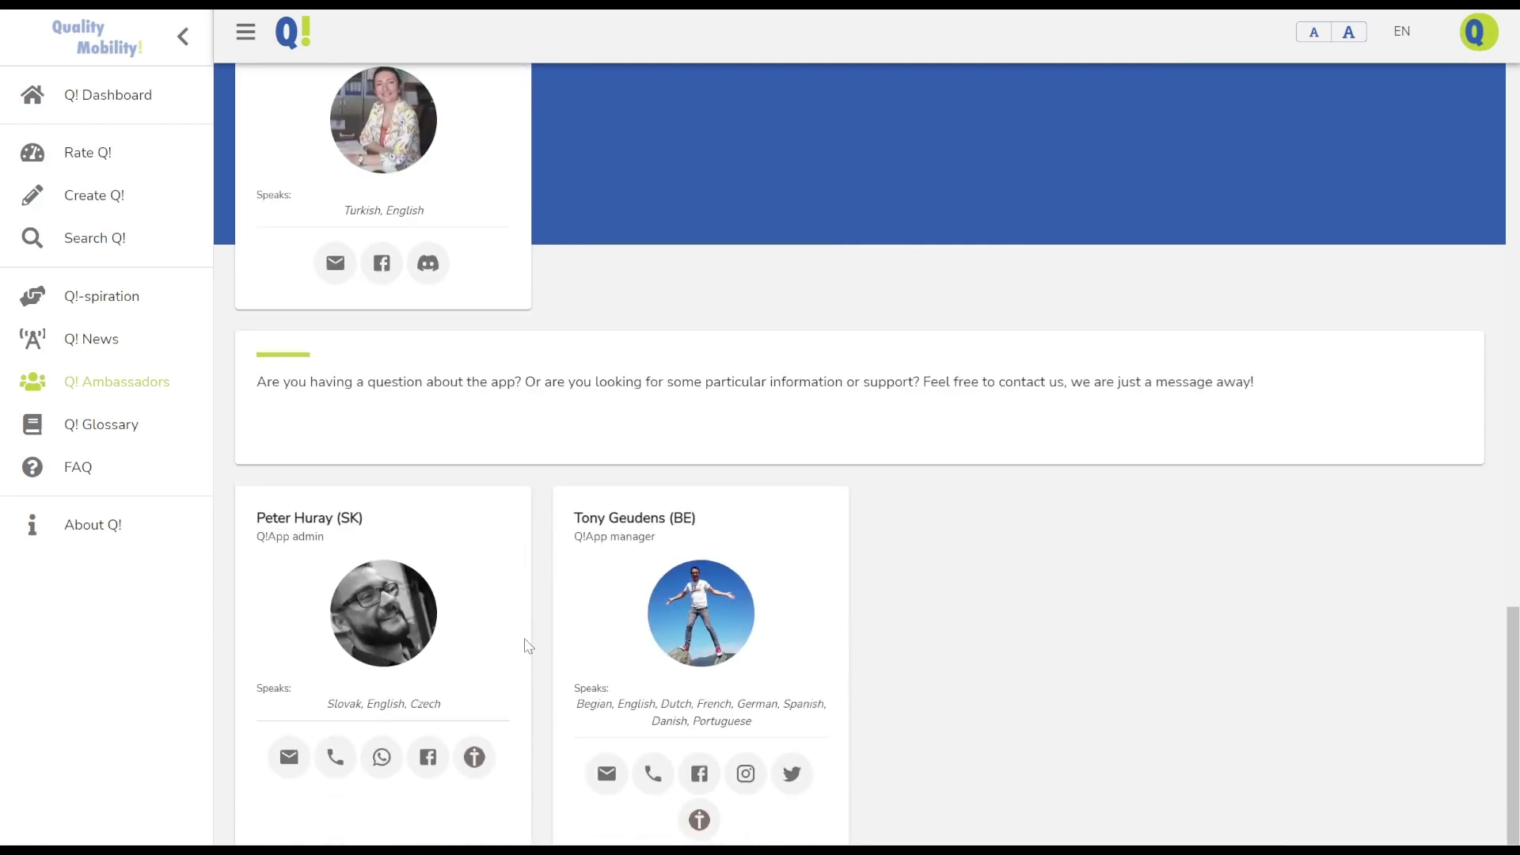
{"action": "scroll", "coordinate": [550, 671], "scroll_direction": "up", "scroll_amount": 20}
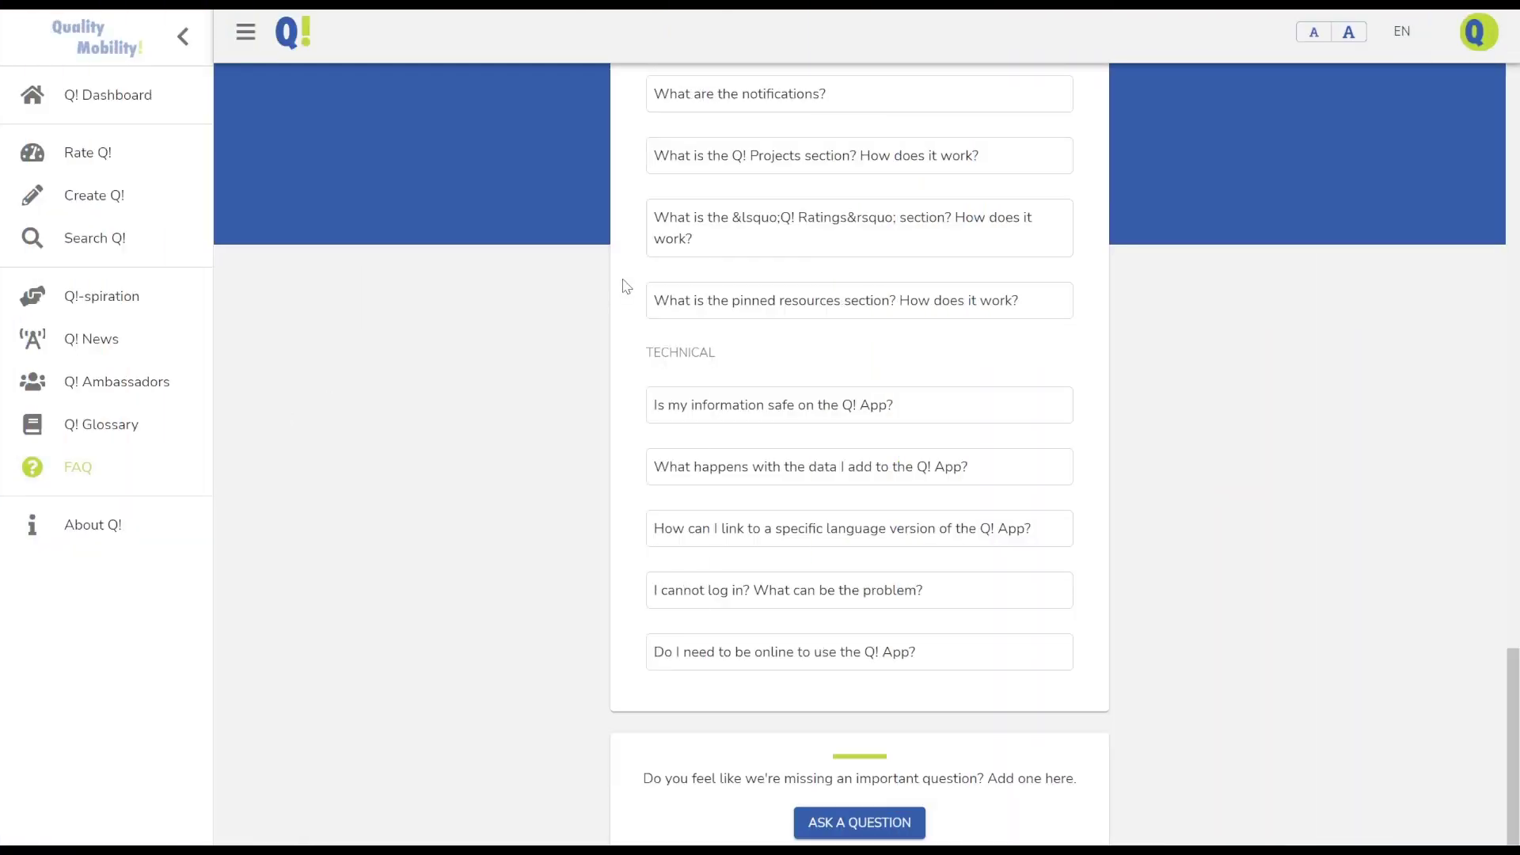
Open the FAQ's Ask a question form and cancel it without saving
{"action": "scroll", "coordinate": [626, 286], "scroll_direction": "up", "scroll_amount": 15}
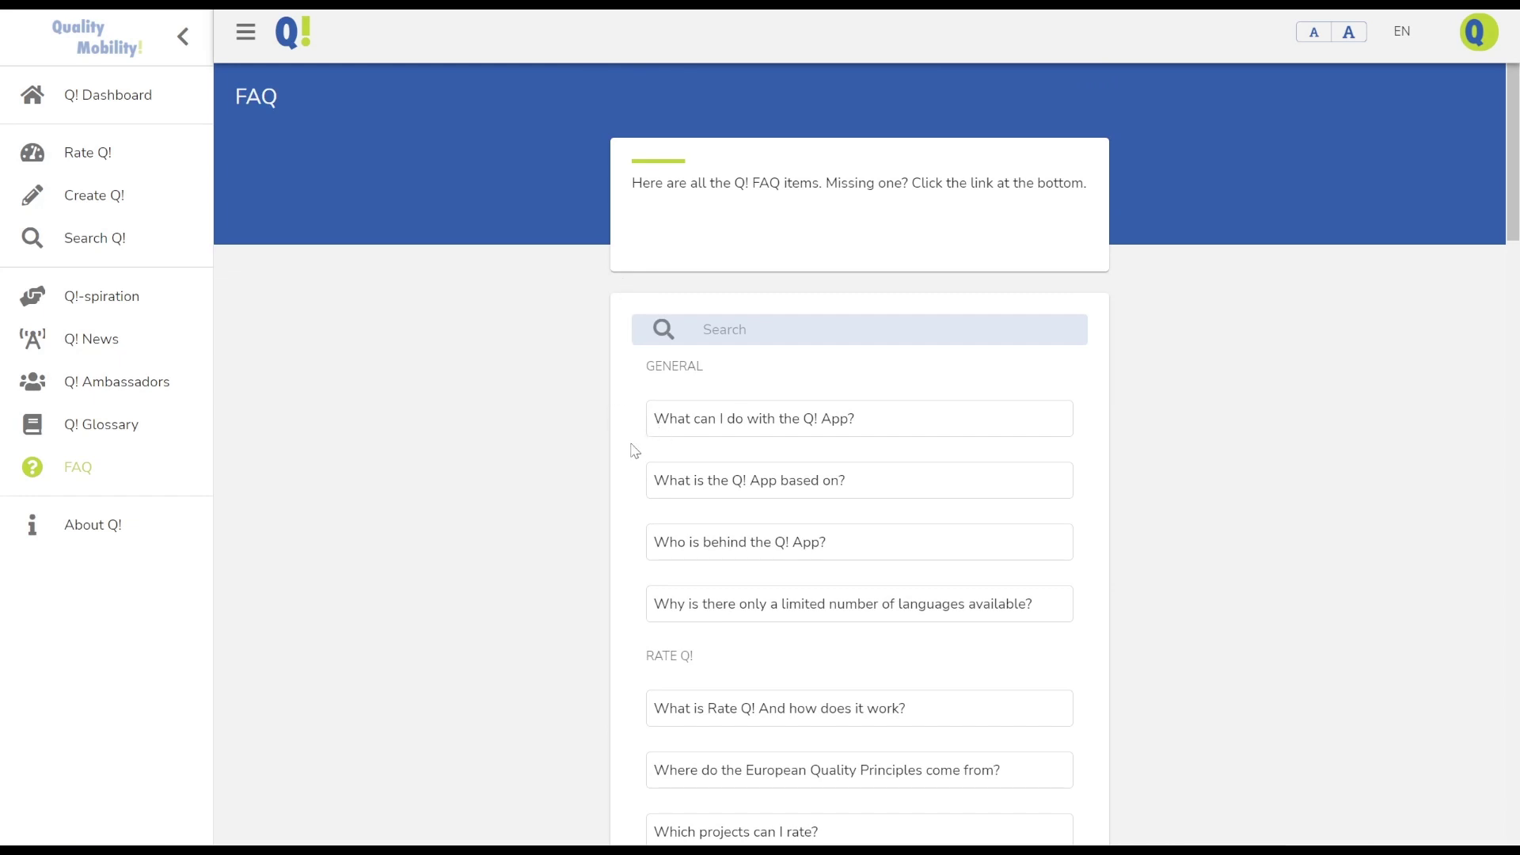
{"action": "scroll", "coordinate": [635, 450], "scroll_direction": "down", "scroll_amount": 15}
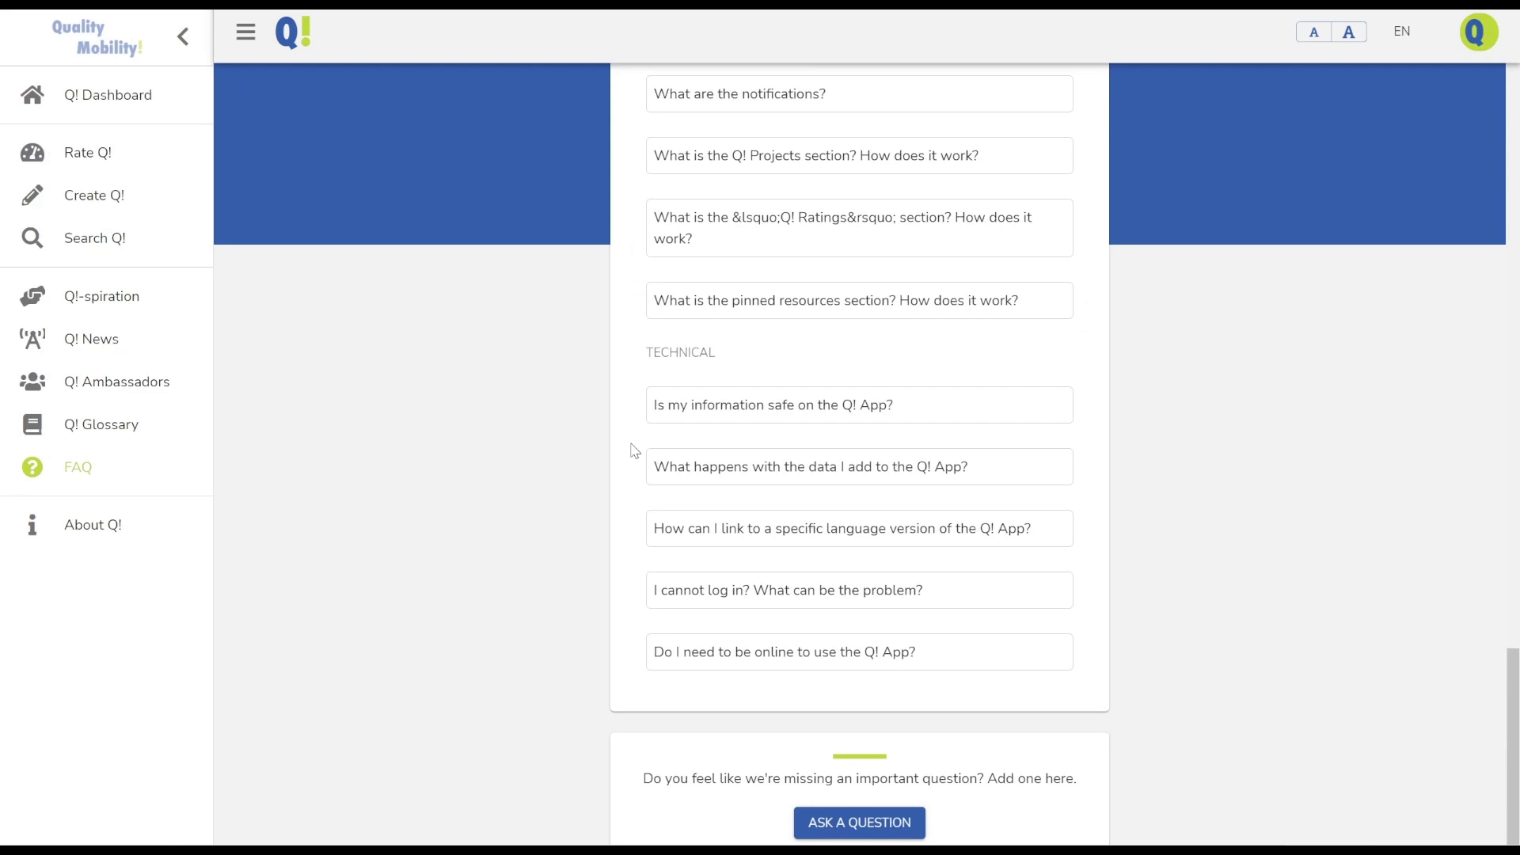
{"action": "left_click", "coordinate": [830, 823]}
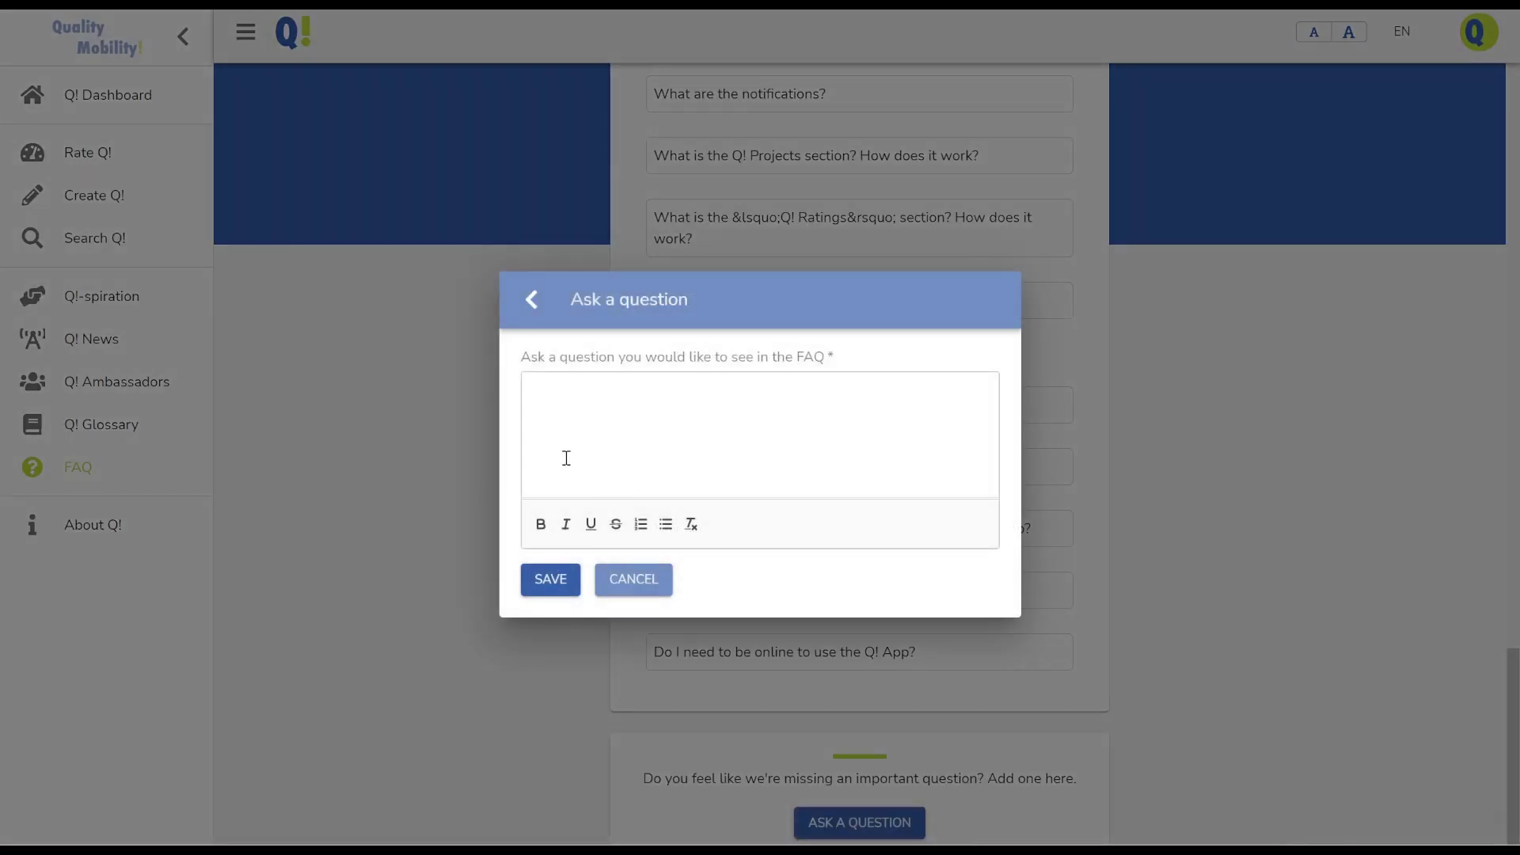
{"action": "left_click", "coordinate": [567, 467]}
{"action": "left_click", "coordinate": [475, 455]}
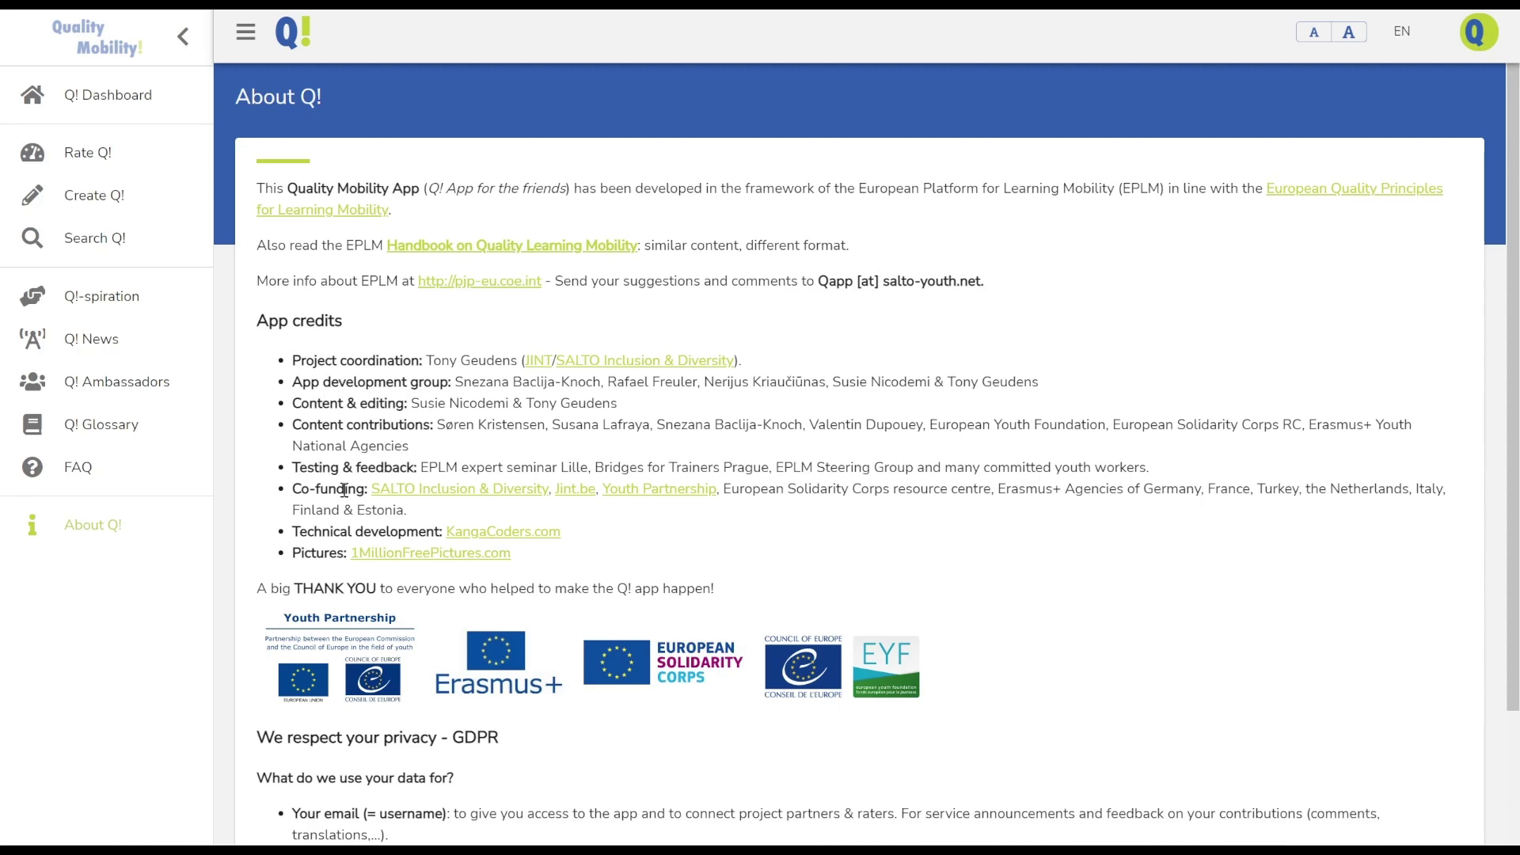
Read the About Q! credits and privacy notes, then view the Q! Ambassadors admin and manager contacts
{"action": "scroll", "coordinate": [236, 547], "scroll_direction": "down", "scroll_amount": 3}
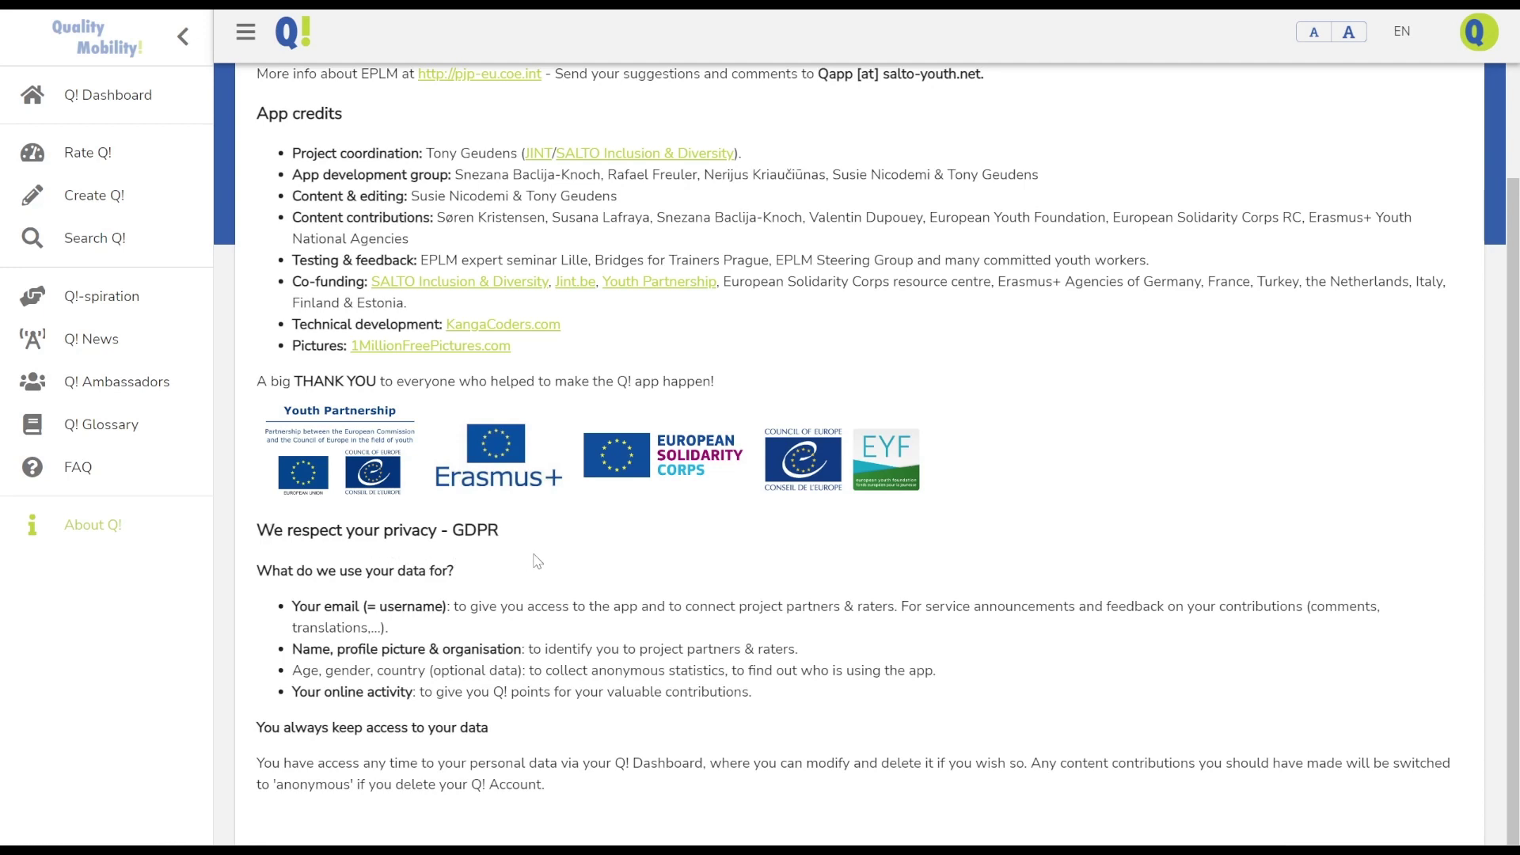
{"action": "scroll", "coordinate": [232, 567], "scroll_direction": "up", "scroll_amount": 3}
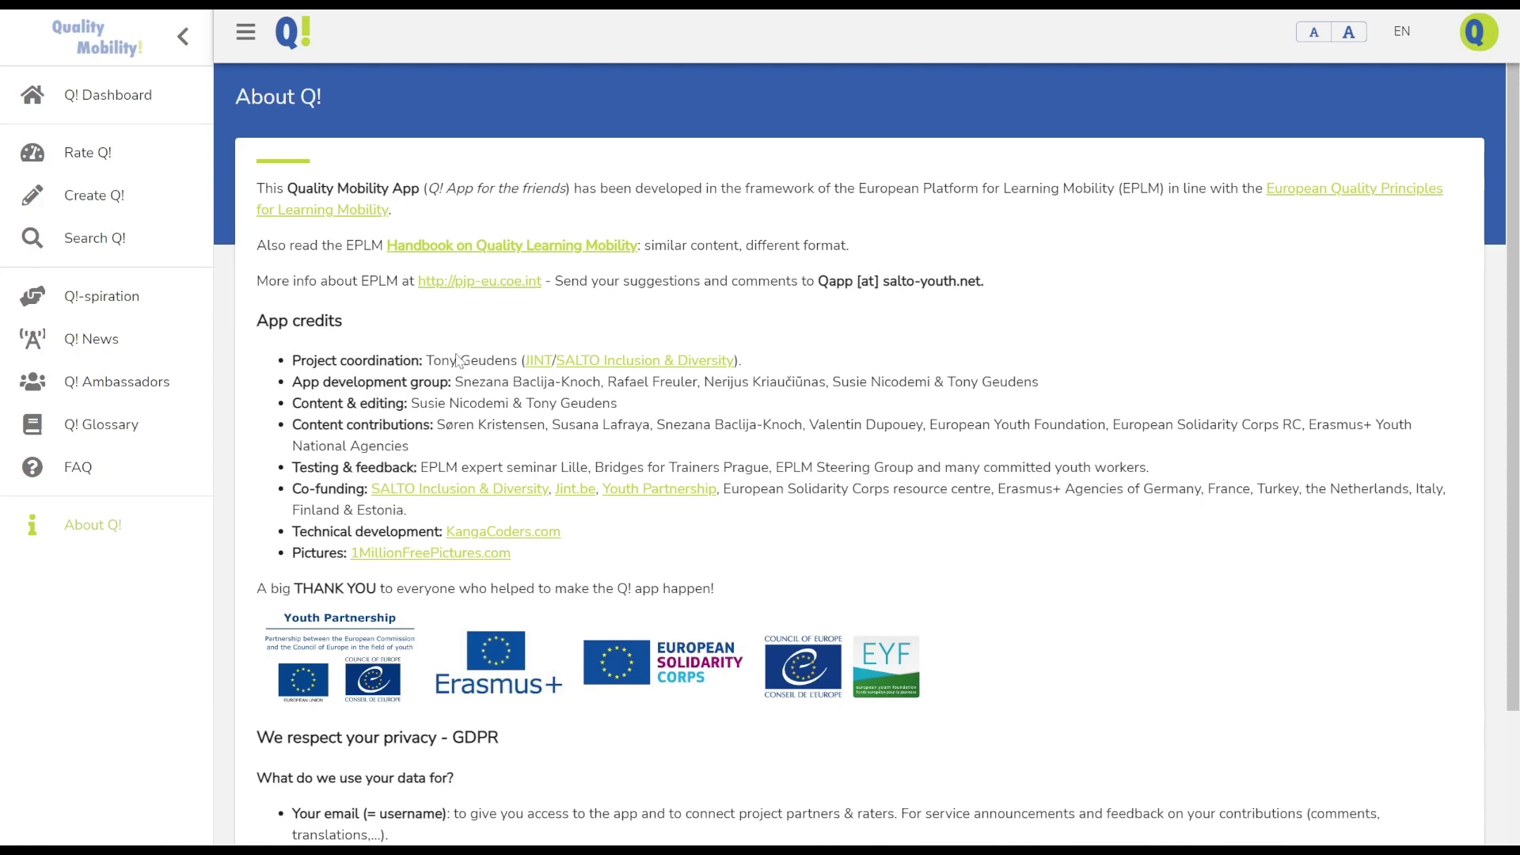
{"action": "left_click", "coordinate": [103, 380]}
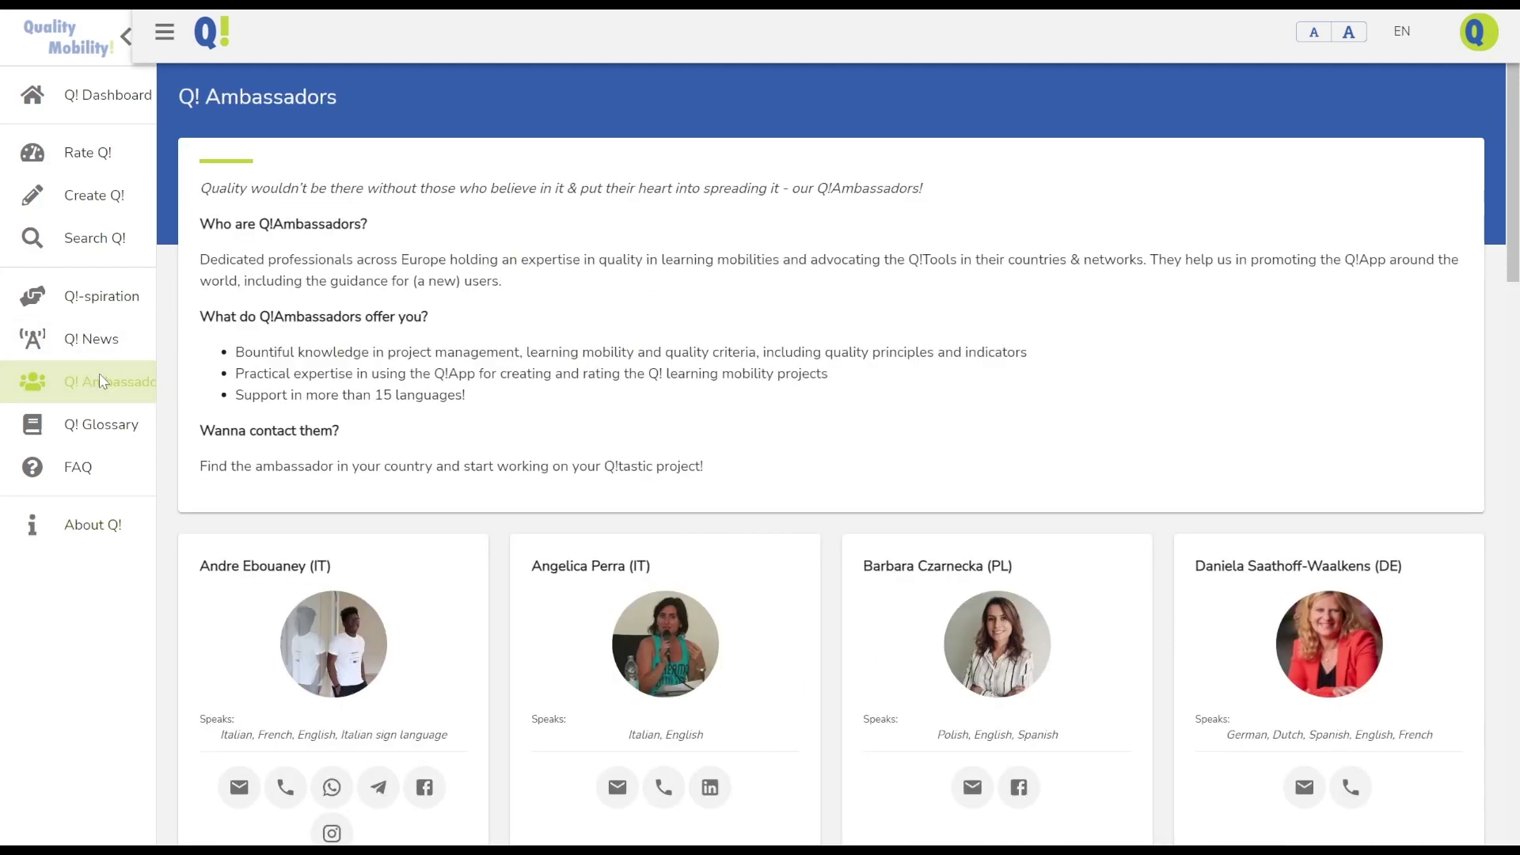
{"action": "scroll", "coordinate": [281, 375], "scroll_direction": "down", "scroll_amount": 20}
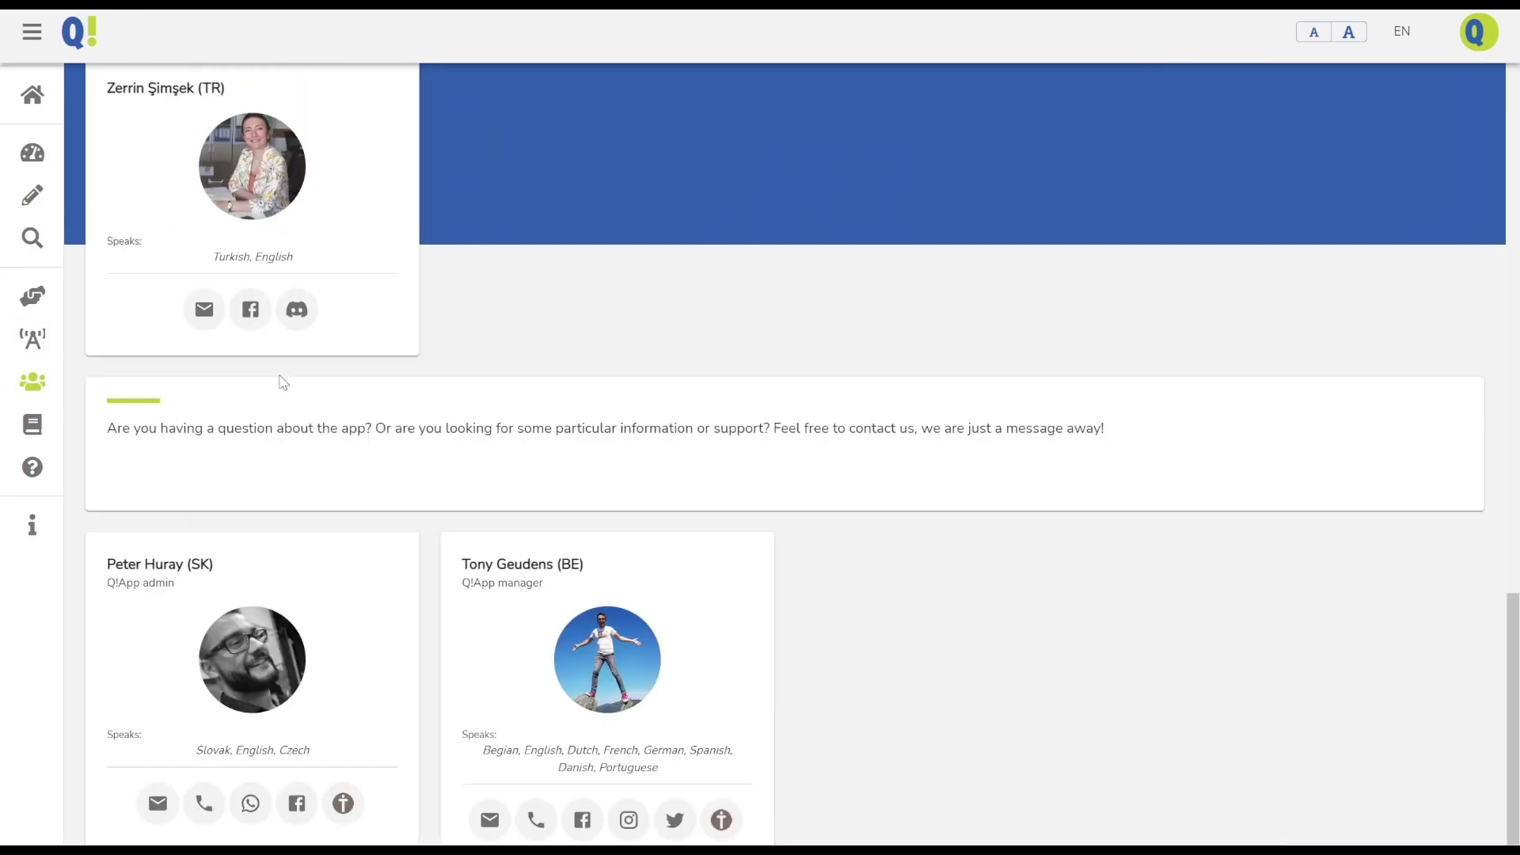